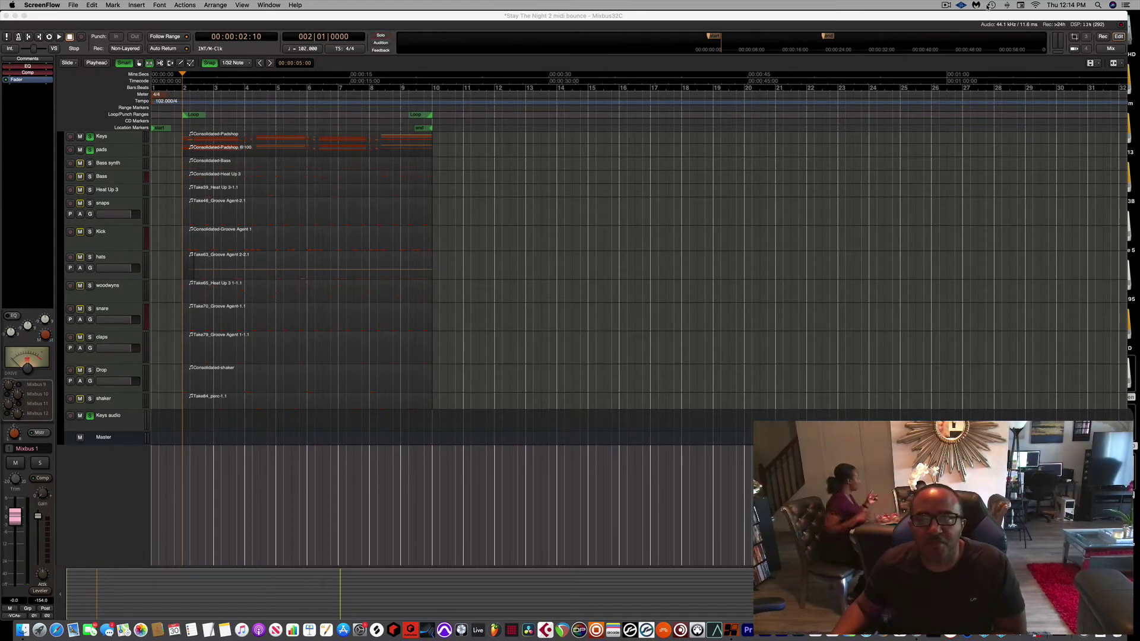
# Switch from the mixer to the editor view and turn off solo on the pads track
pyautogui.click(945, 6)
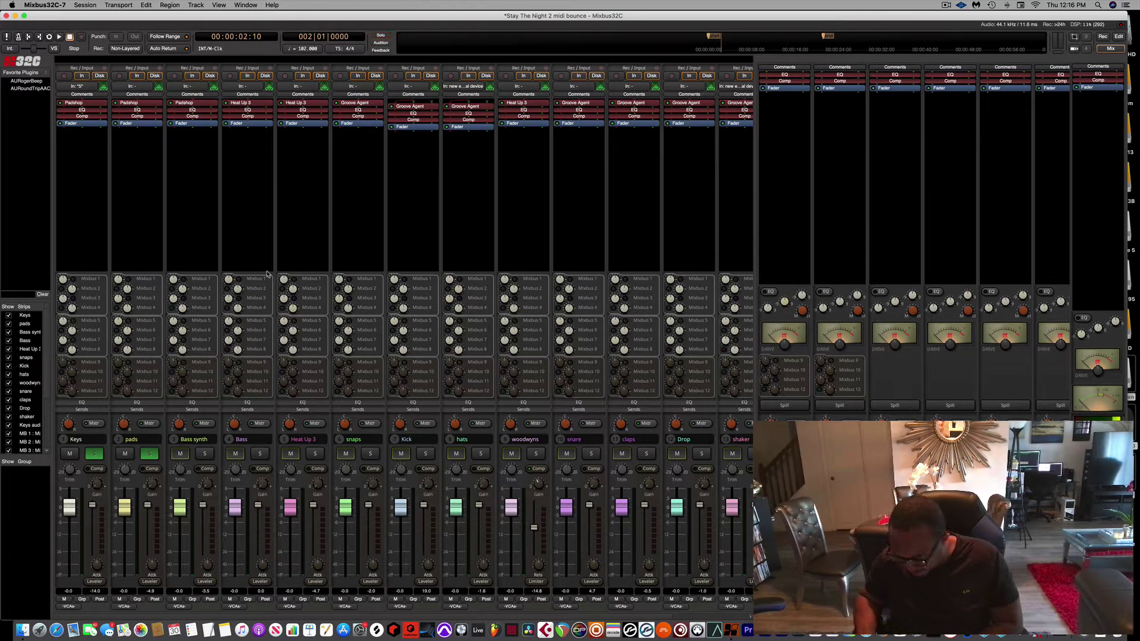
pyautogui.hotkey('alt', 'm')
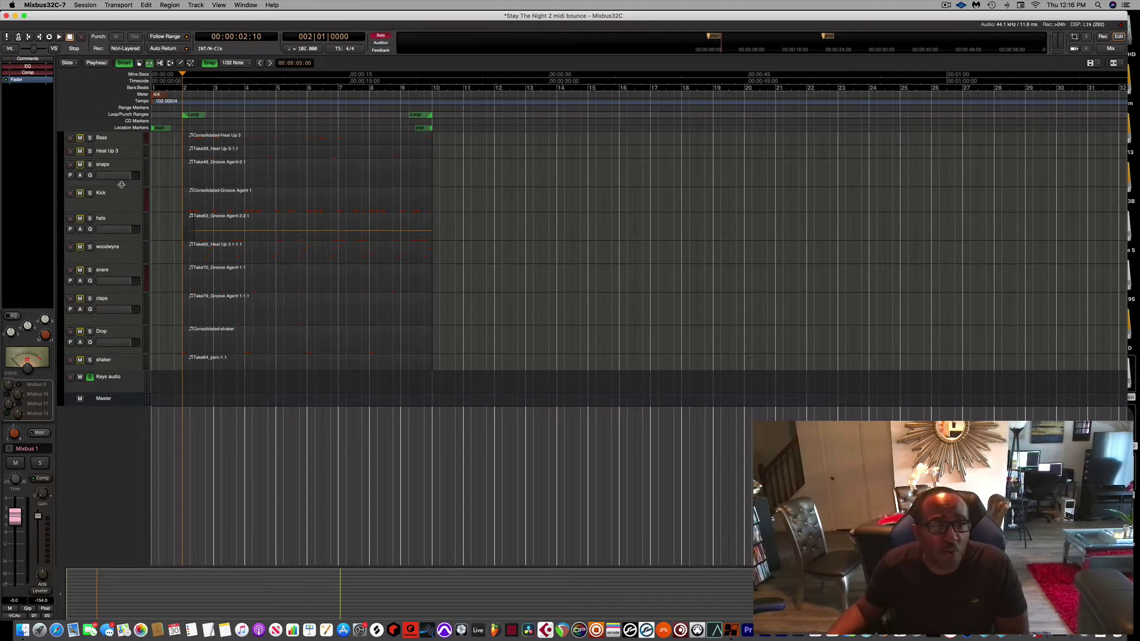
pyautogui.scroll(2, 606, 208)
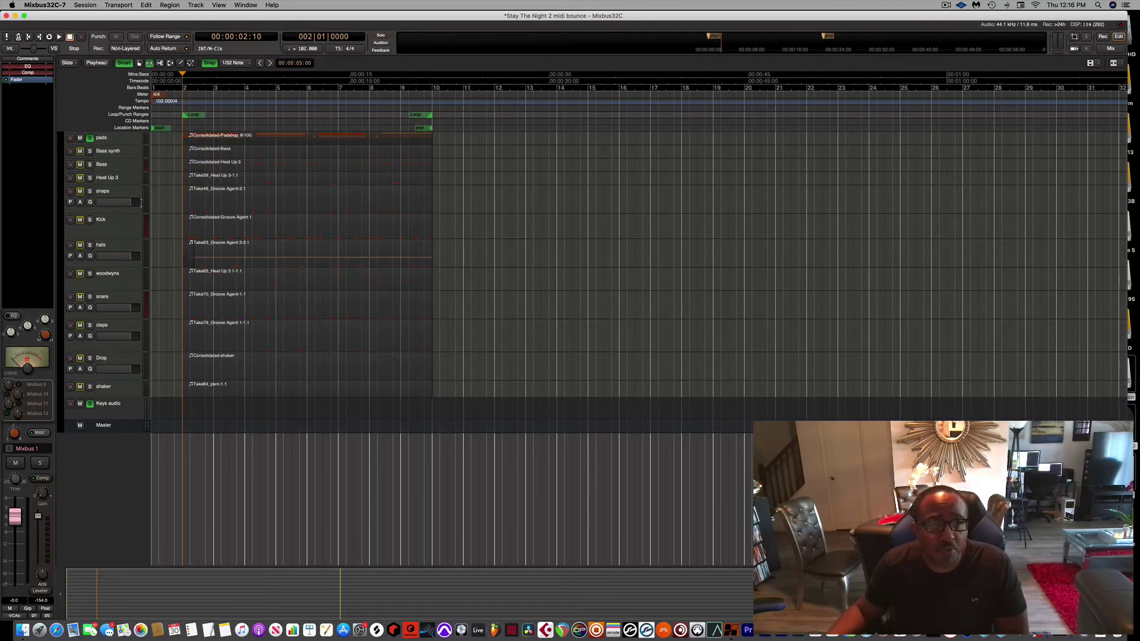
pyautogui.scroll(1, 137, 206)
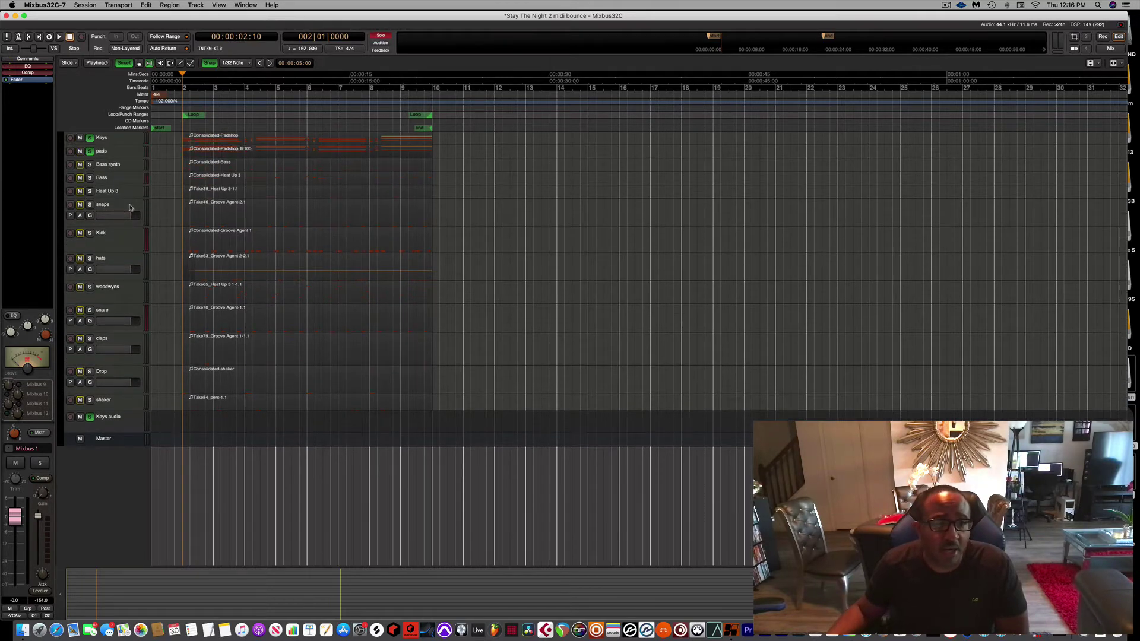
pyautogui.click(116, 141)
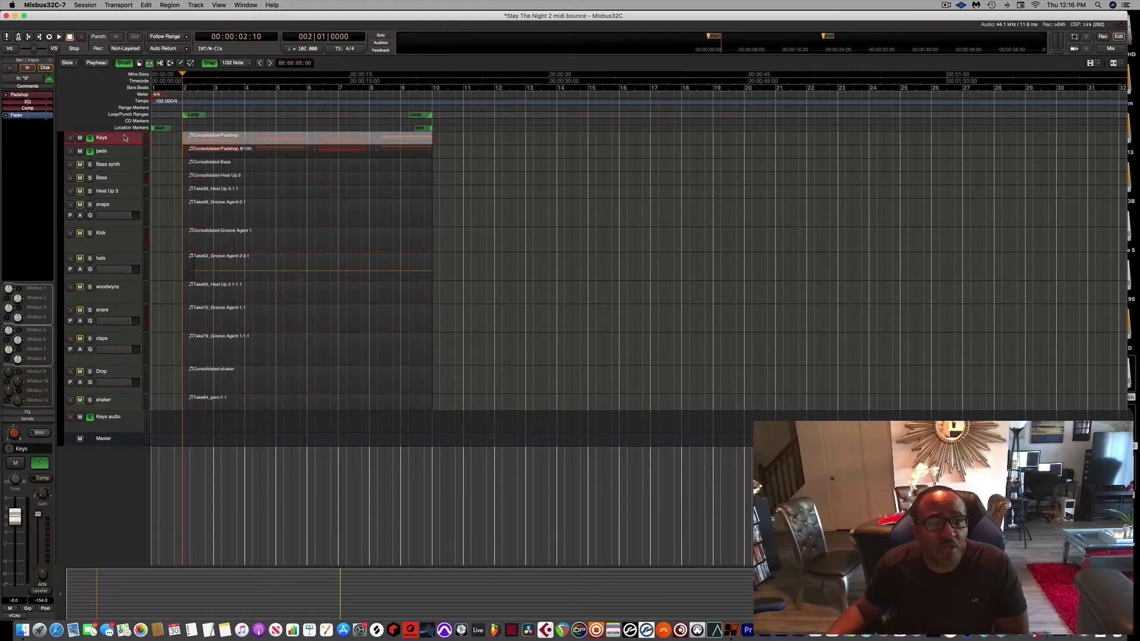
pyautogui.click(93, 153)
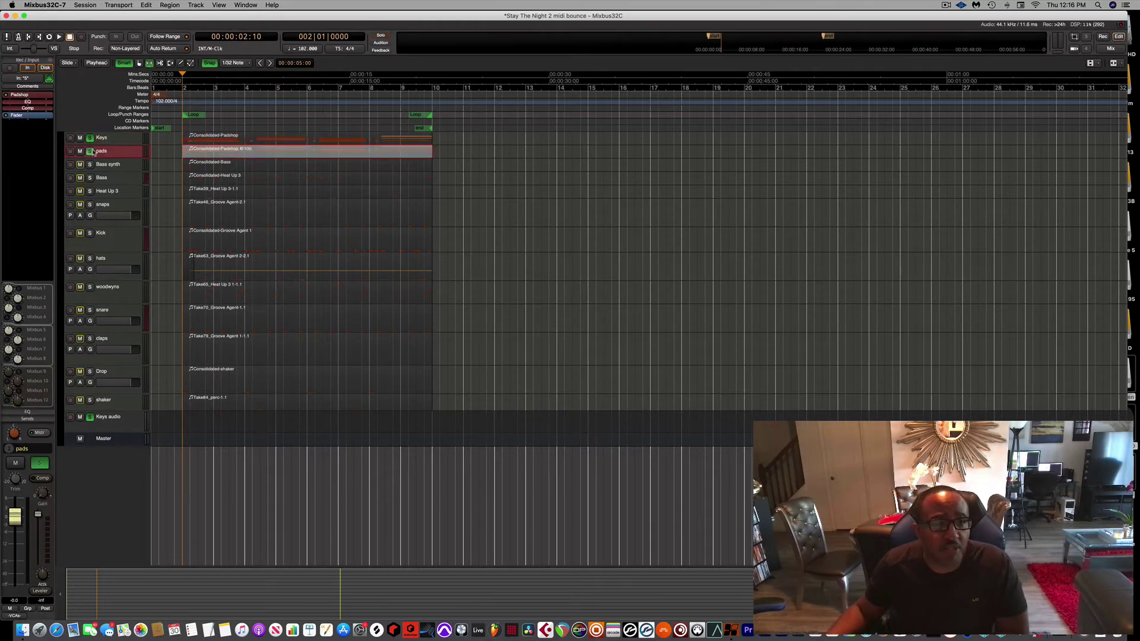
pyautogui.click(89, 151)
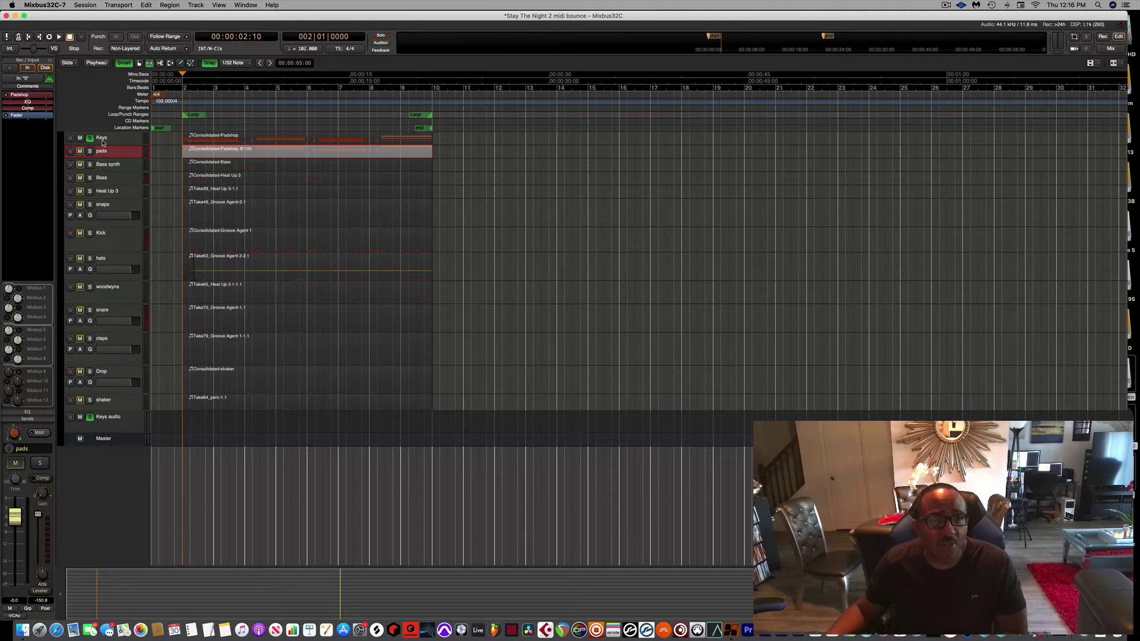
pyautogui.doubleClick(106, 461)
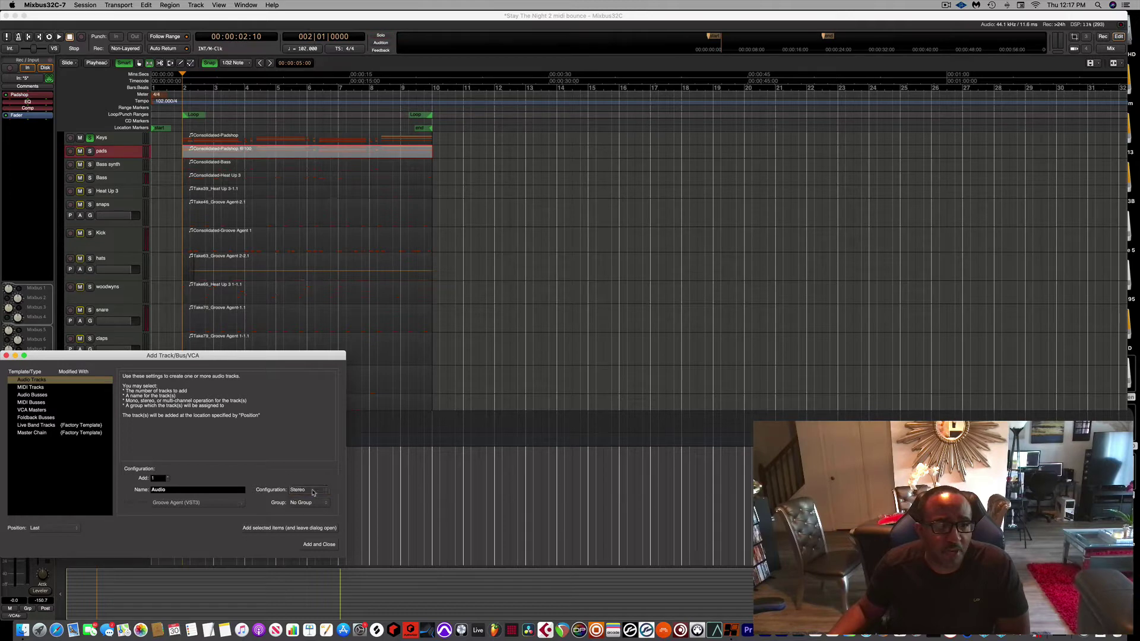
pyautogui.moveTo(184, 492); pyautogui.dragTo(132, 488)
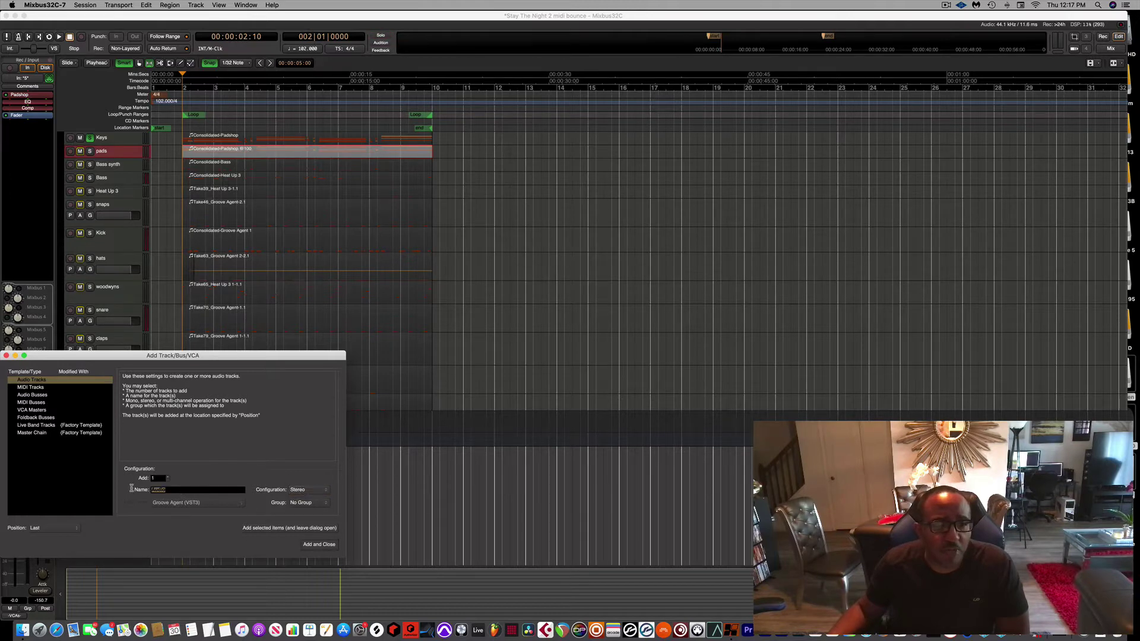
pyautogui.click(5, 355)
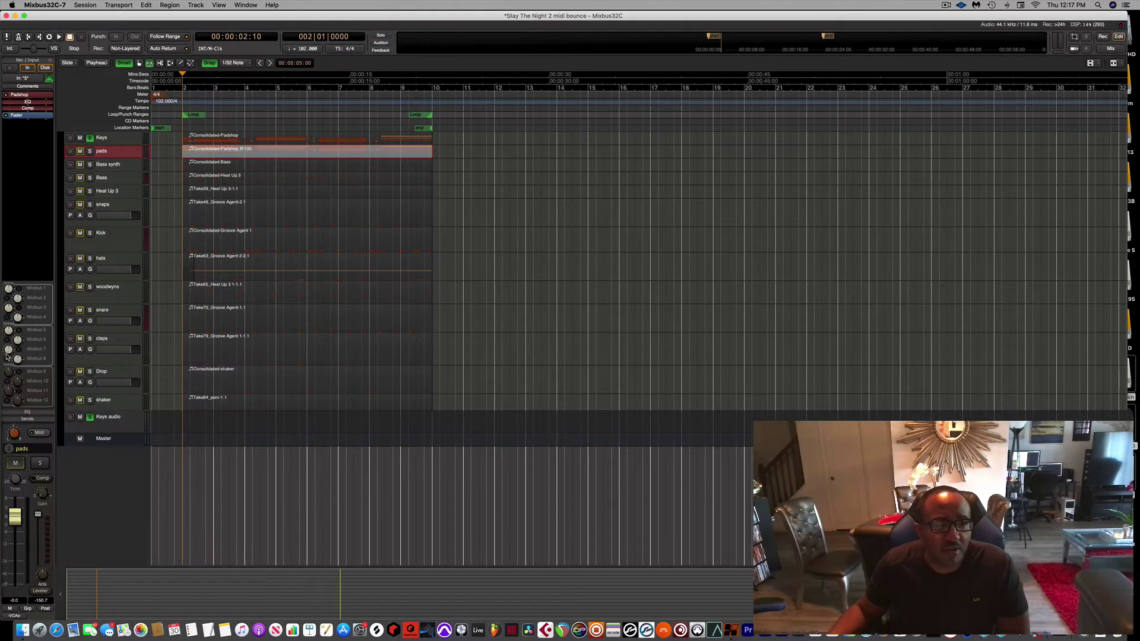
# Arm the Keys audio track for recording and turn on its input monitoring
pyautogui.click(114, 419)
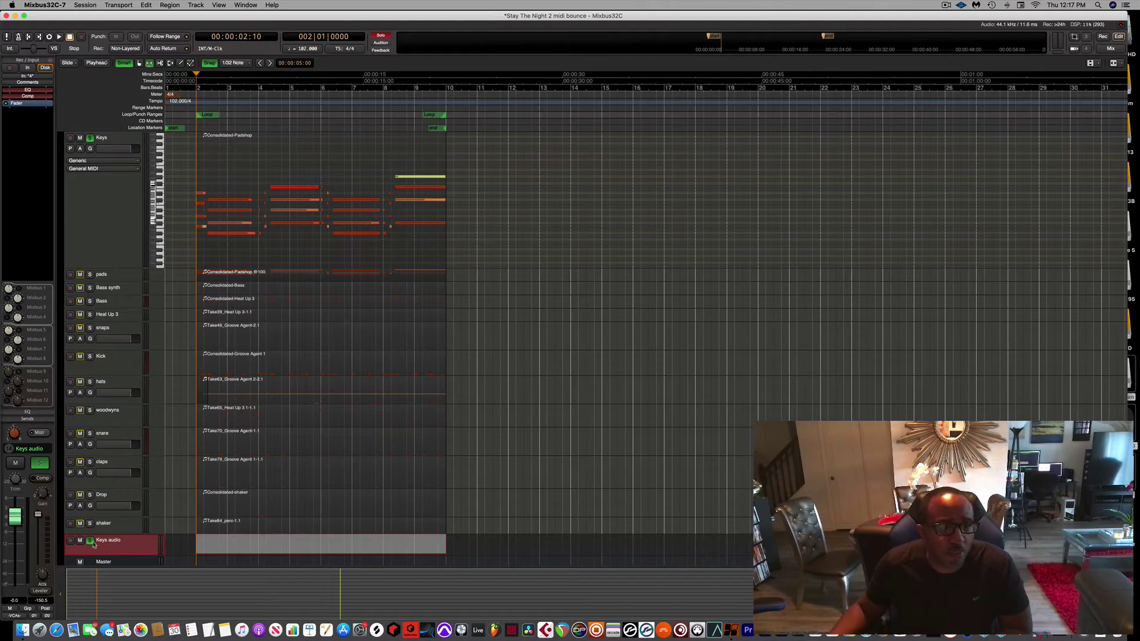
pyautogui.click(71, 541)
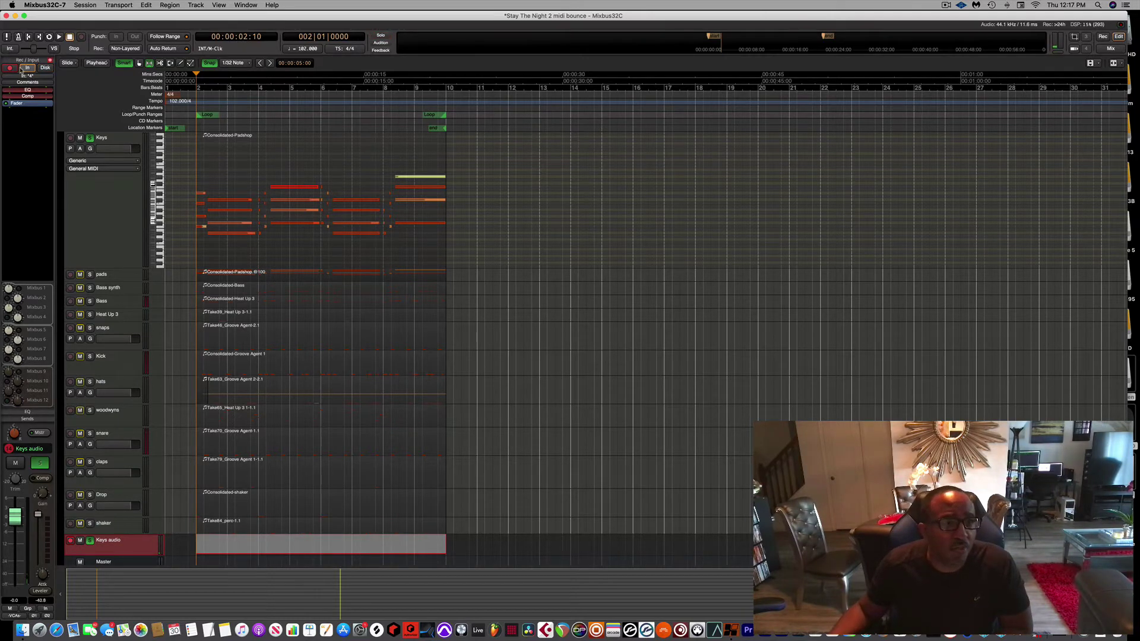
pyautogui.click(25, 68)
pyautogui.click(24, 69)
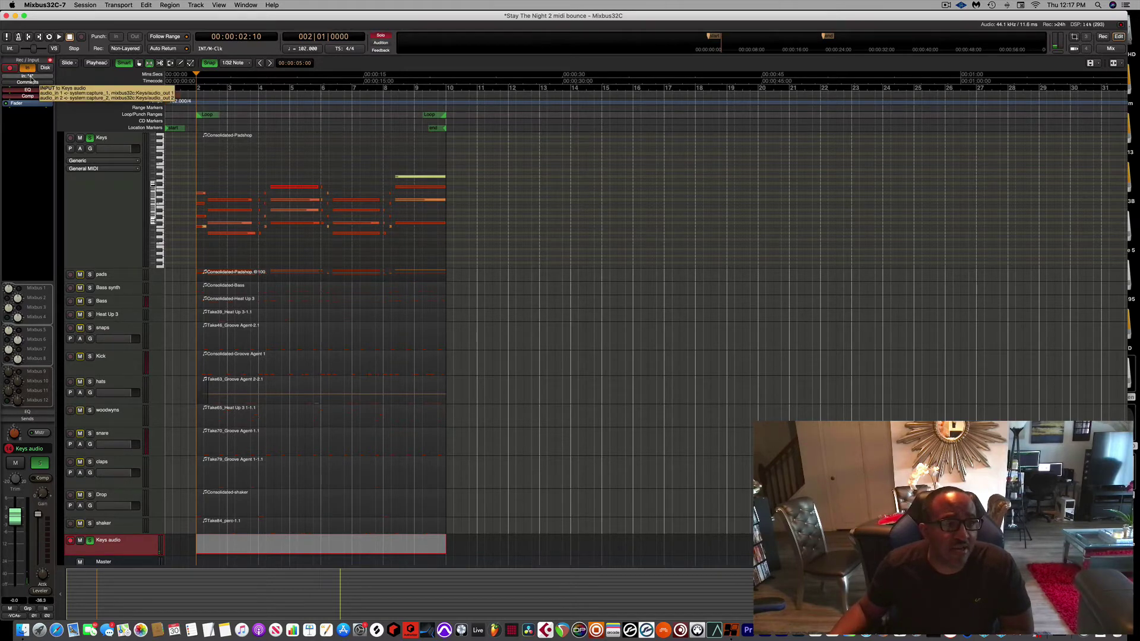
# Examine the Keys audio track's input routing grid and the same Keys out connections in the Audio Connection Manager
pyautogui.click(28, 76)
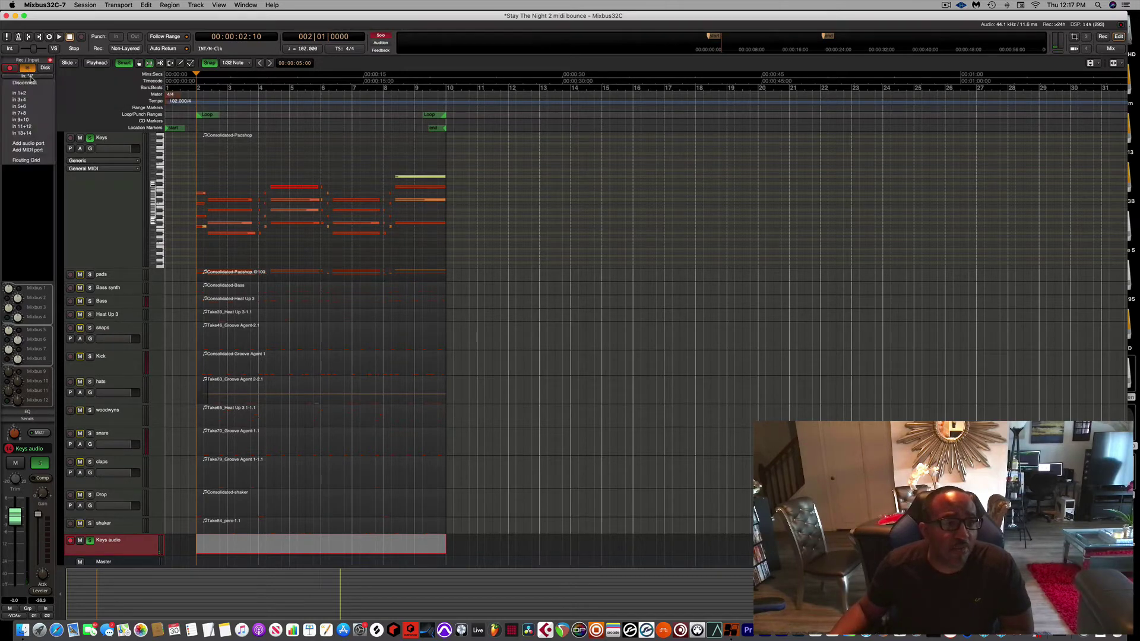
pyautogui.click(28, 160)
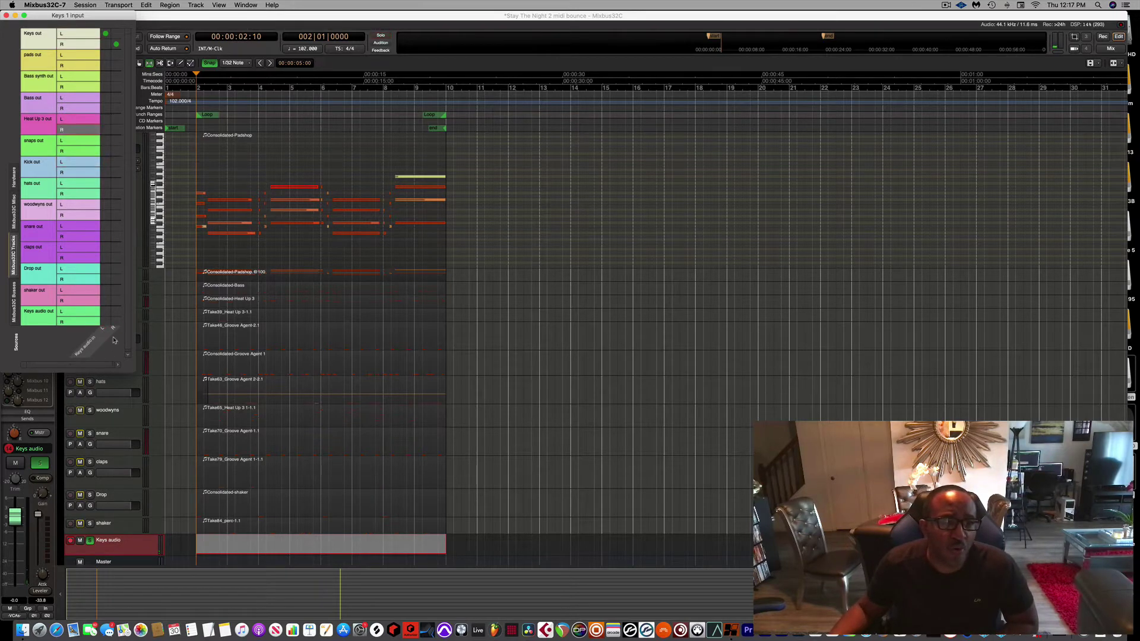
pyautogui.click(245, 5)
pyautogui.click(268, 149)
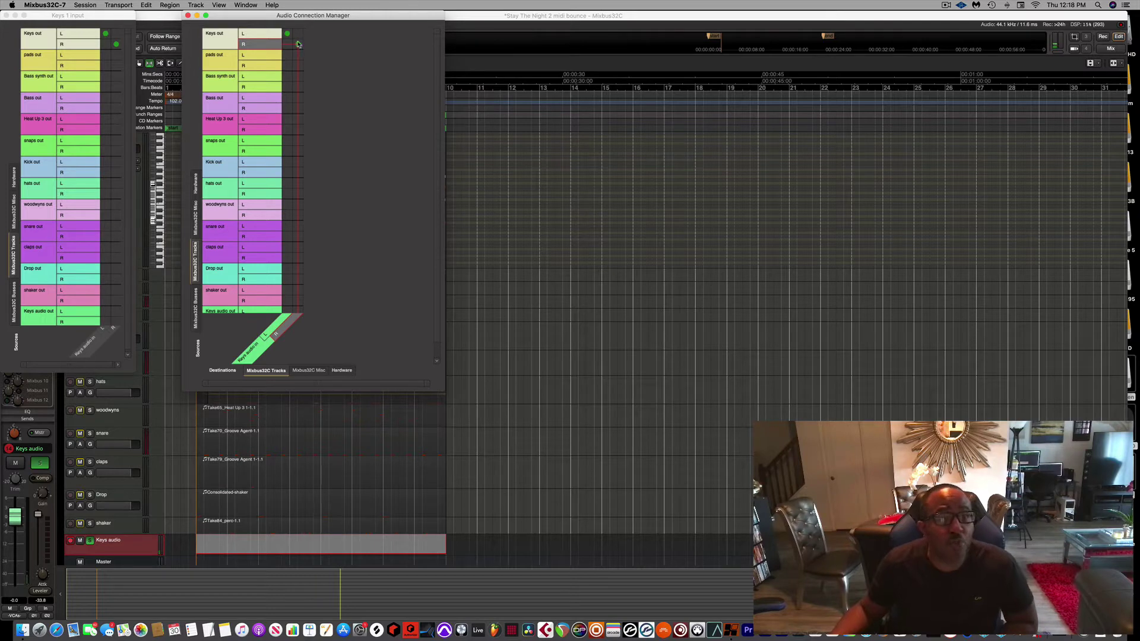
pyautogui.moveTo(302, 16); pyautogui.dragTo(443, 31)
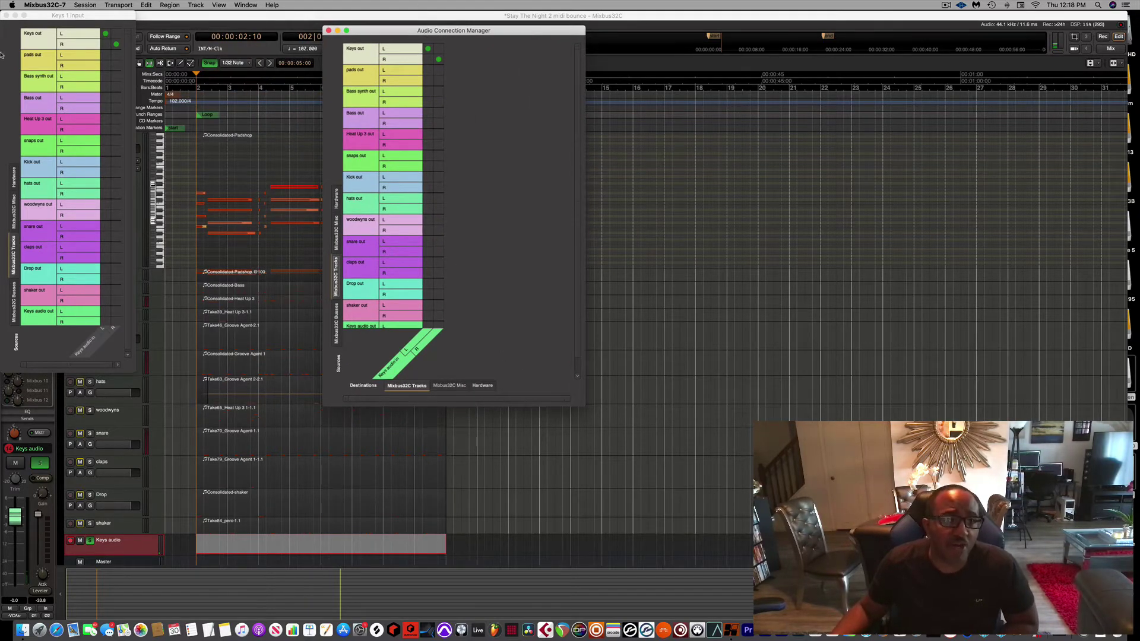
pyautogui.moveTo(423, 32); pyautogui.dragTo(551, 33)
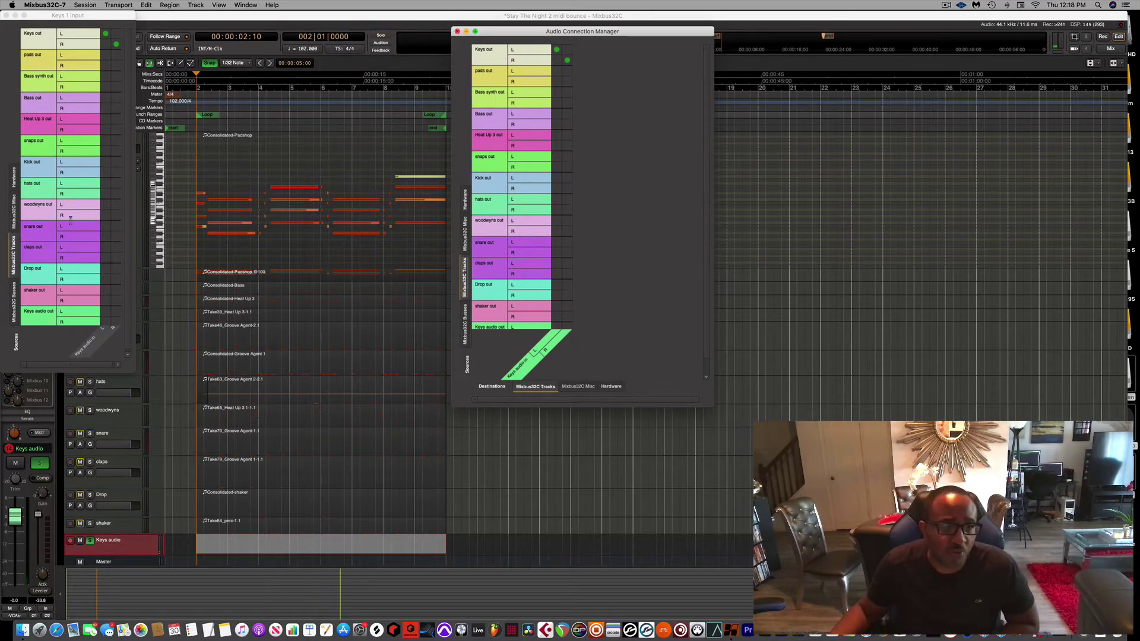
pyautogui.click(457, 31)
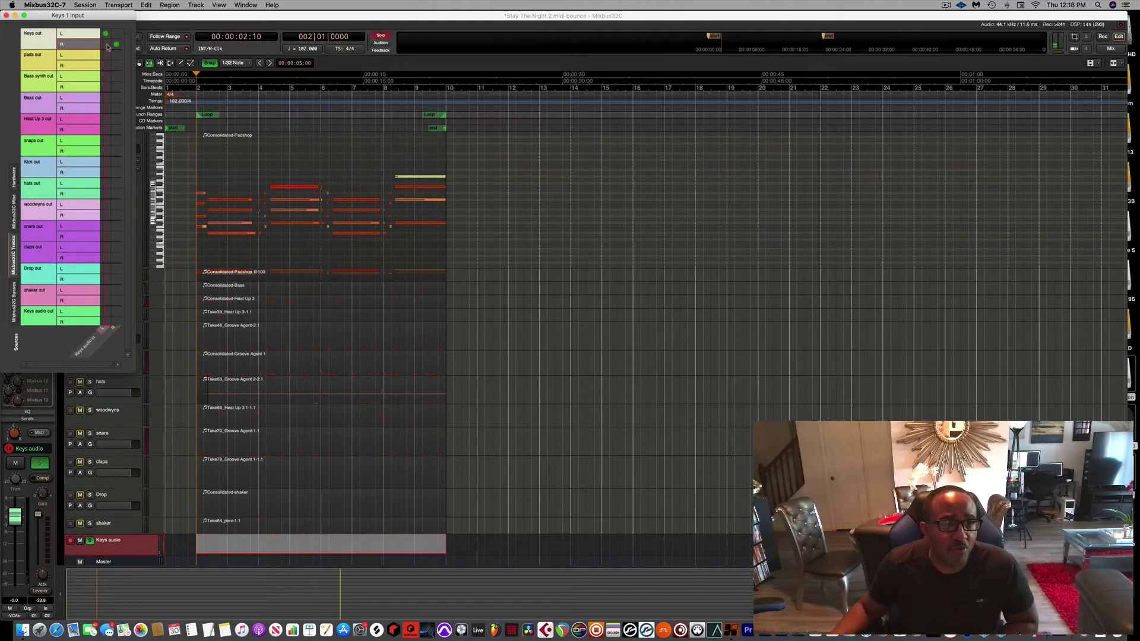
pyautogui.click(7, 16)
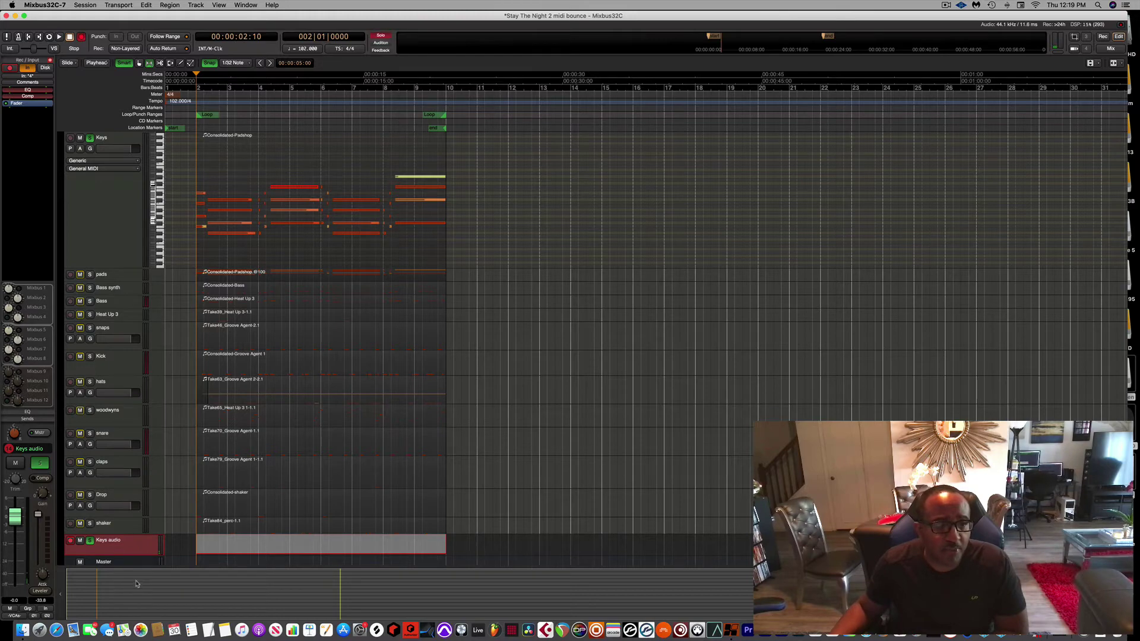
# Increase the height of the Keys audio track in the editor
pyautogui.moveTo(136, 584); pyautogui.dragTo(134, 604)
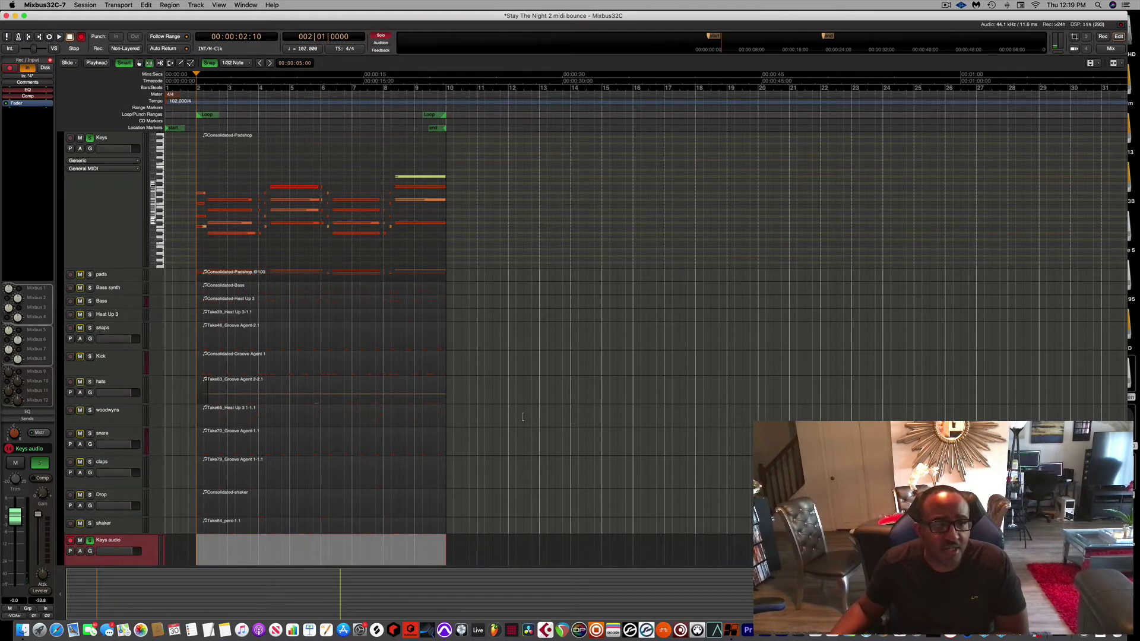
pyautogui.scroll(-10, 523, 419)
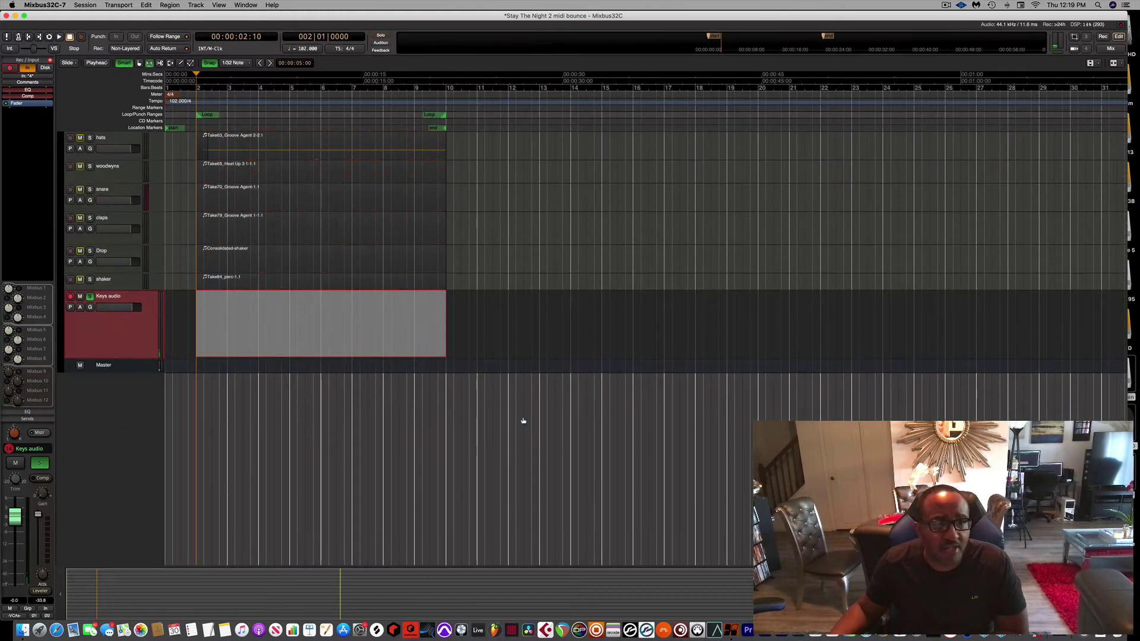
# Record the Keys output onto the Keys audio track from bar 2 to bar 10, then stop the transport
pyautogui.press('space')
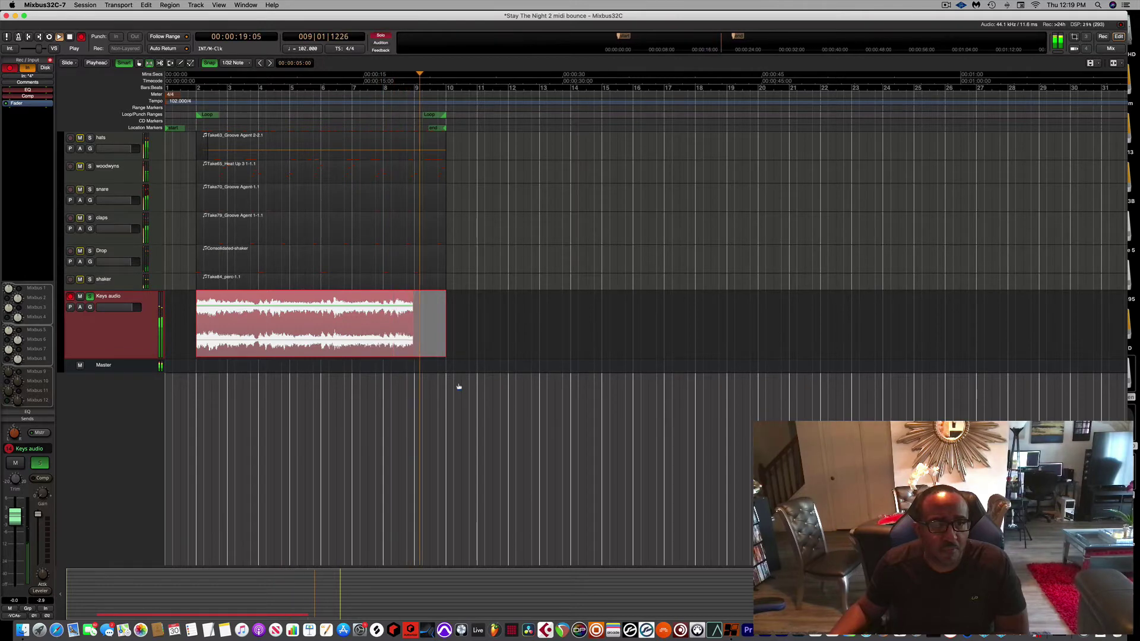
pyautogui.press('space')
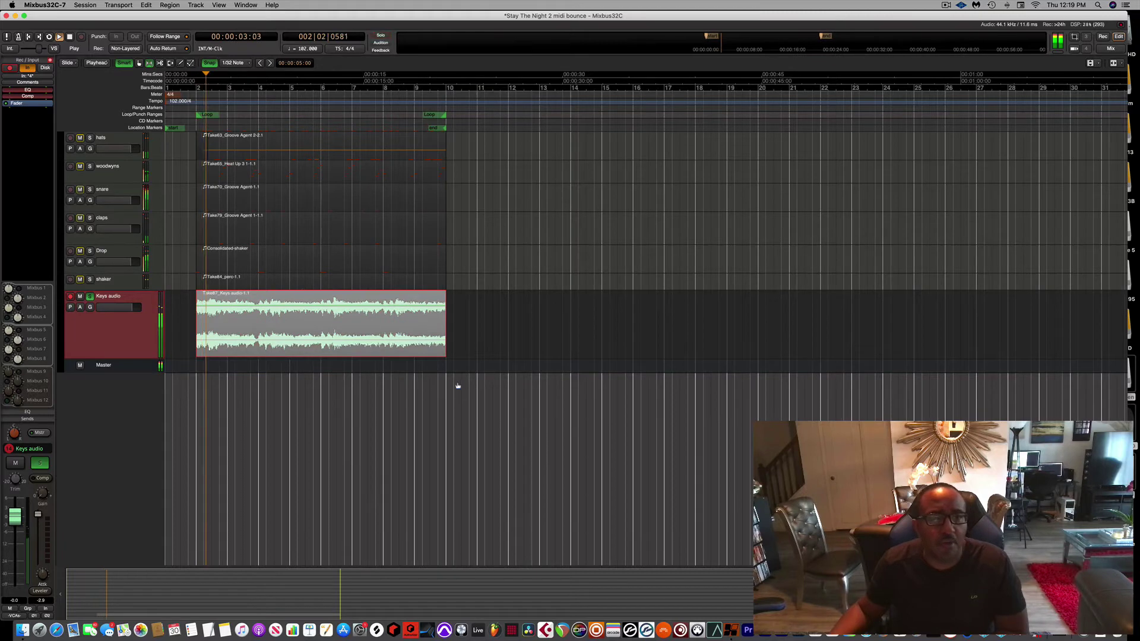
pyautogui.press('space')
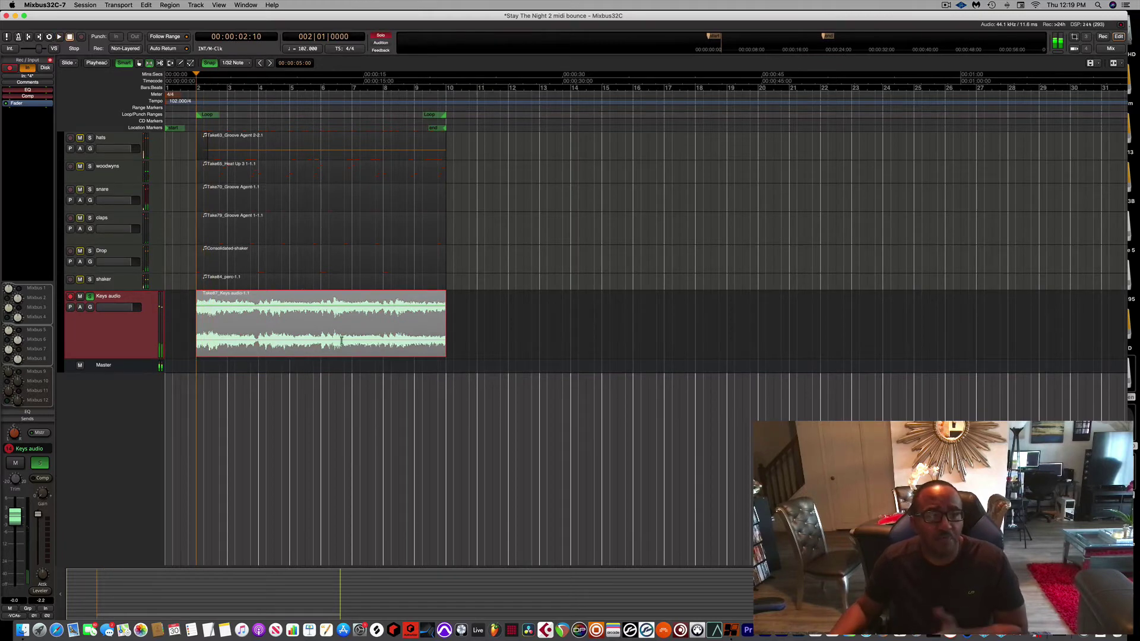
pyautogui.scroll(10, 171, 272)
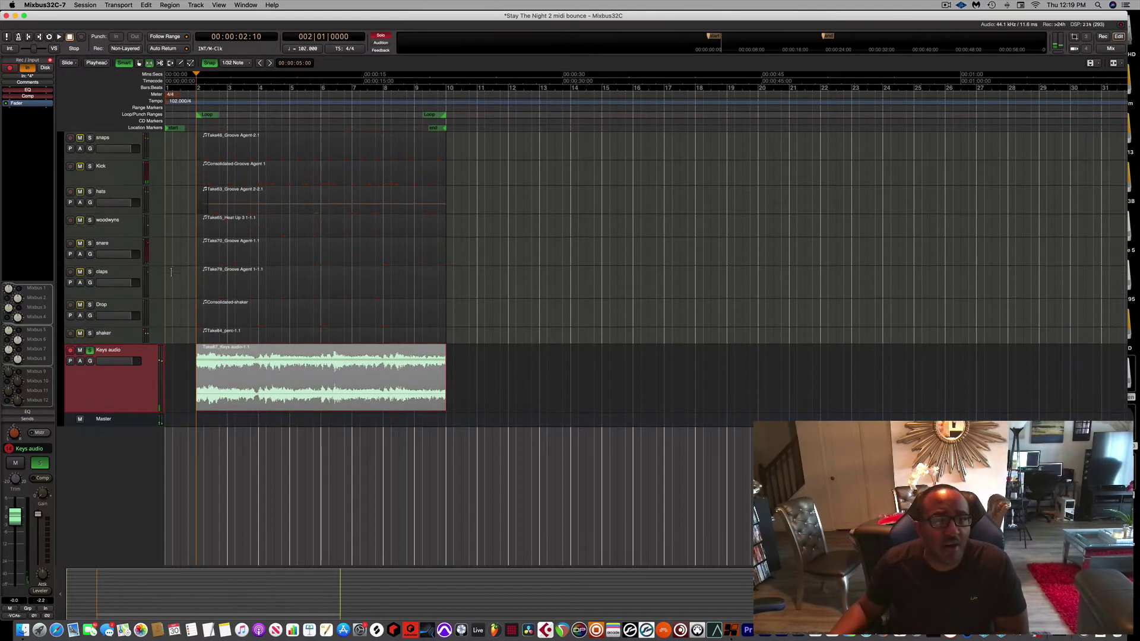
pyautogui.hscroll(3, 171, 270)
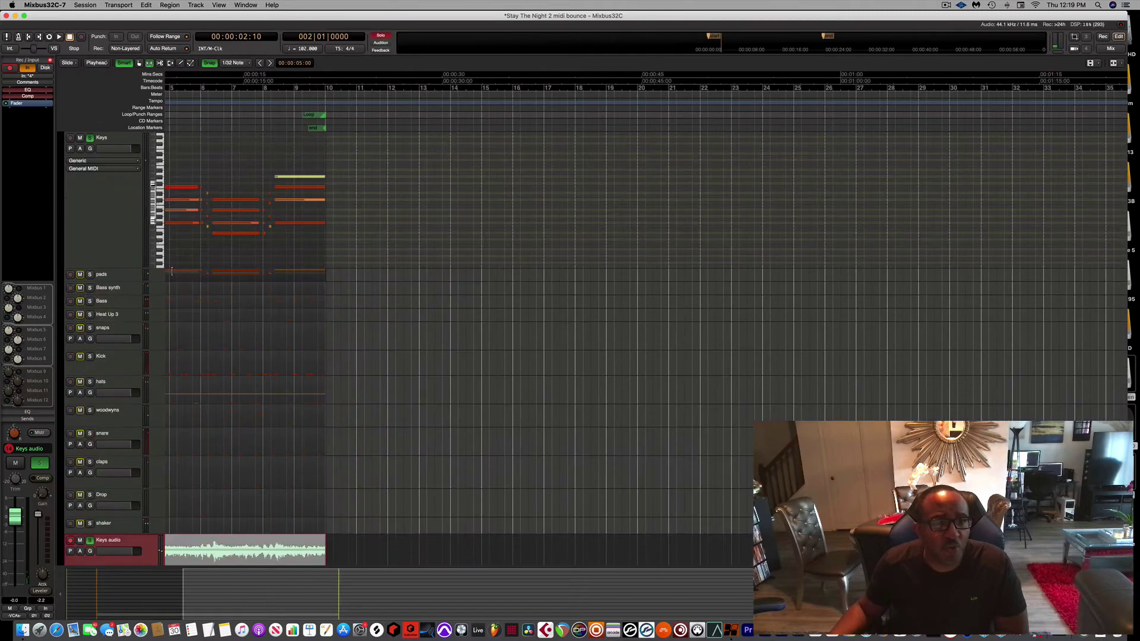
pyautogui.scroll(-6, 176, 265)
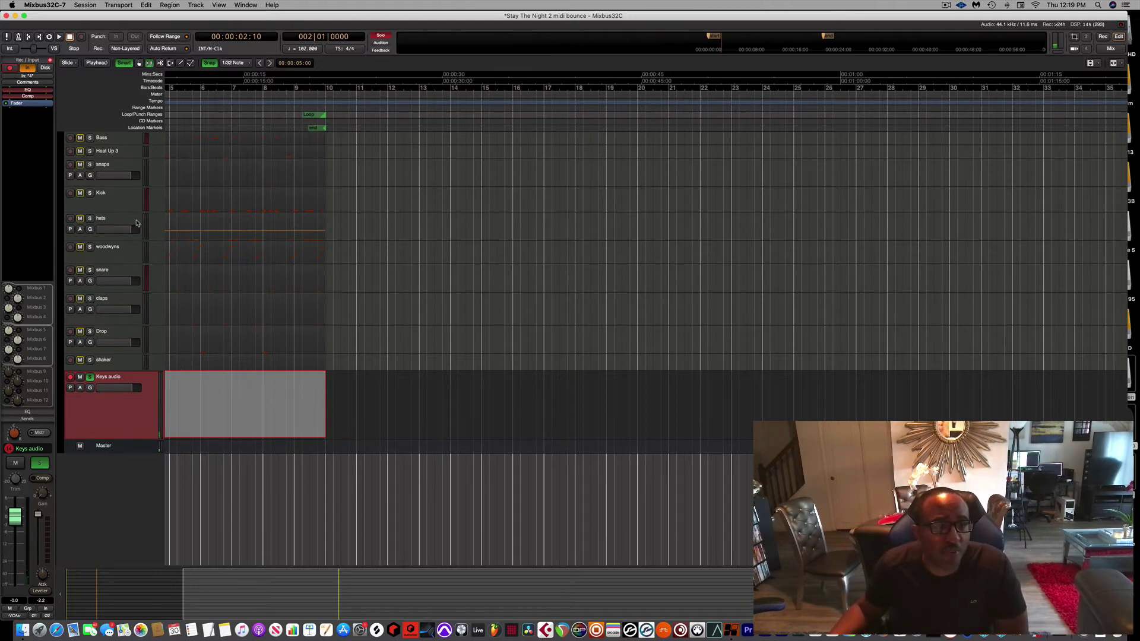
pyautogui.scroll(5, 128, 224)
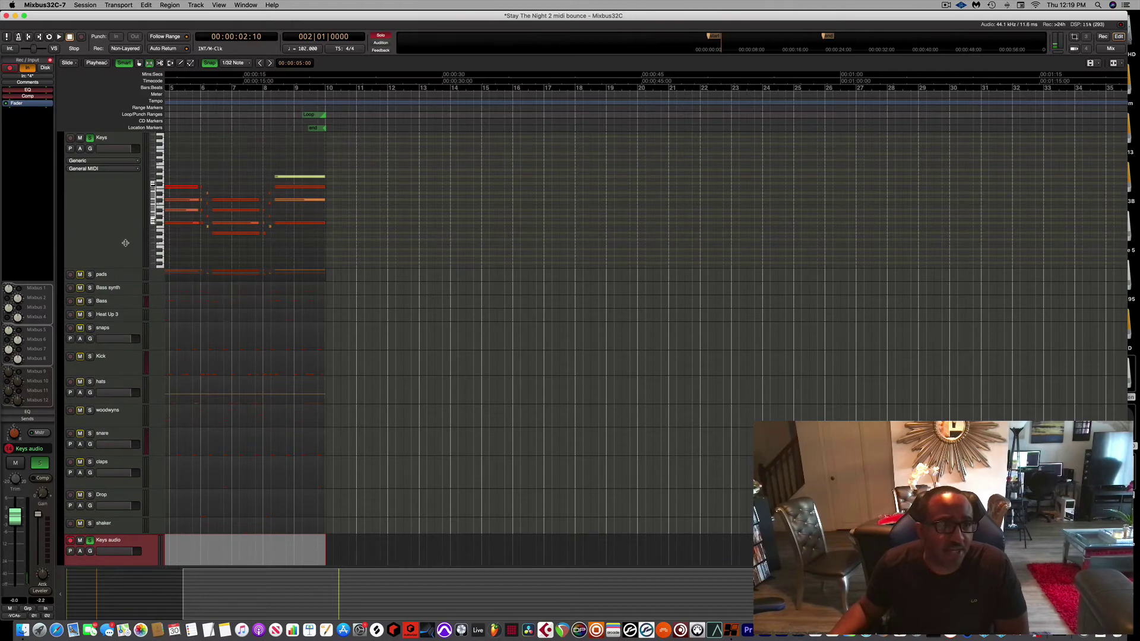
pyautogui.scroll(-10, 125, 243)
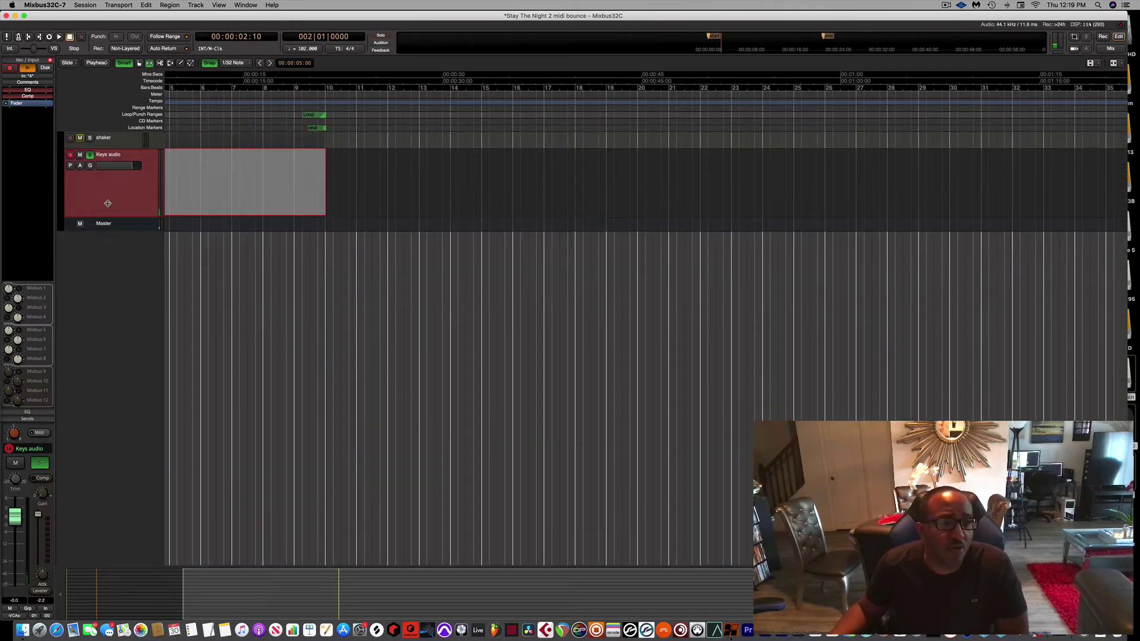
pyautogui.doubleClick(105, 260)
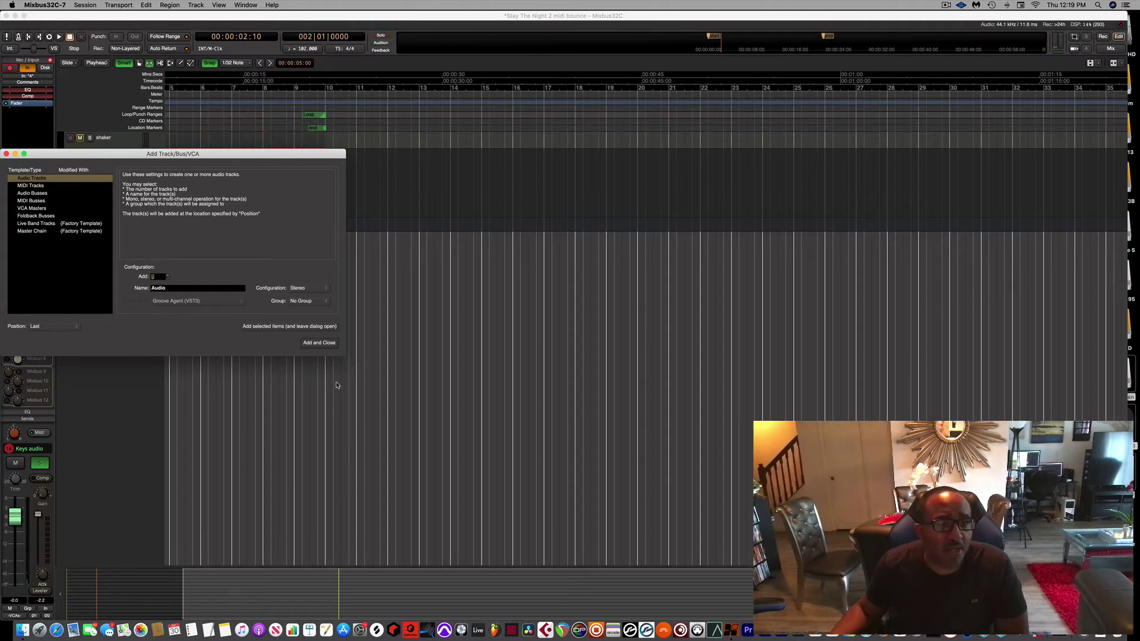
pyautogui.click(6, 154)
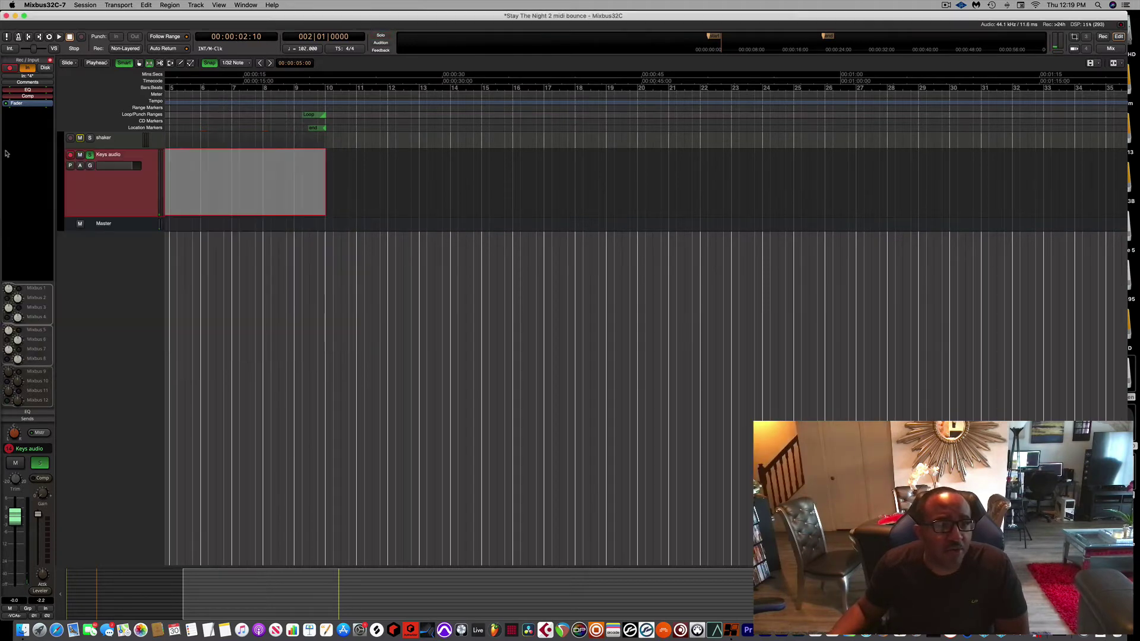
pyautogui.scroll(10, 89, 273)
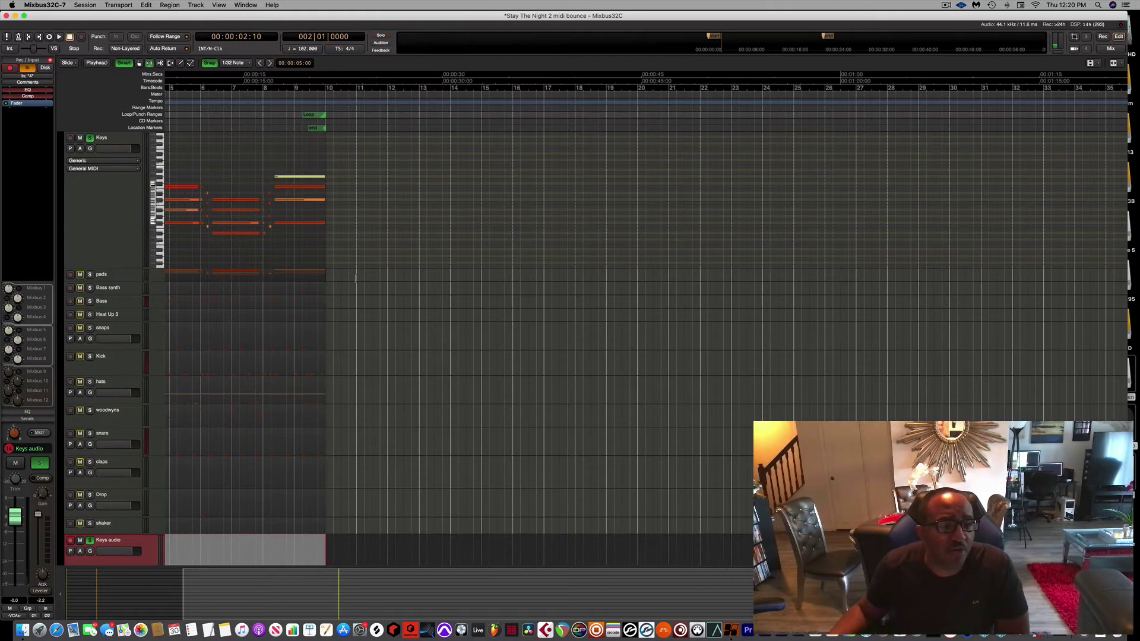
# Add one stereo audio track named Pads at the end of the track list
pyautogui.scroll(-5, 224, 475)
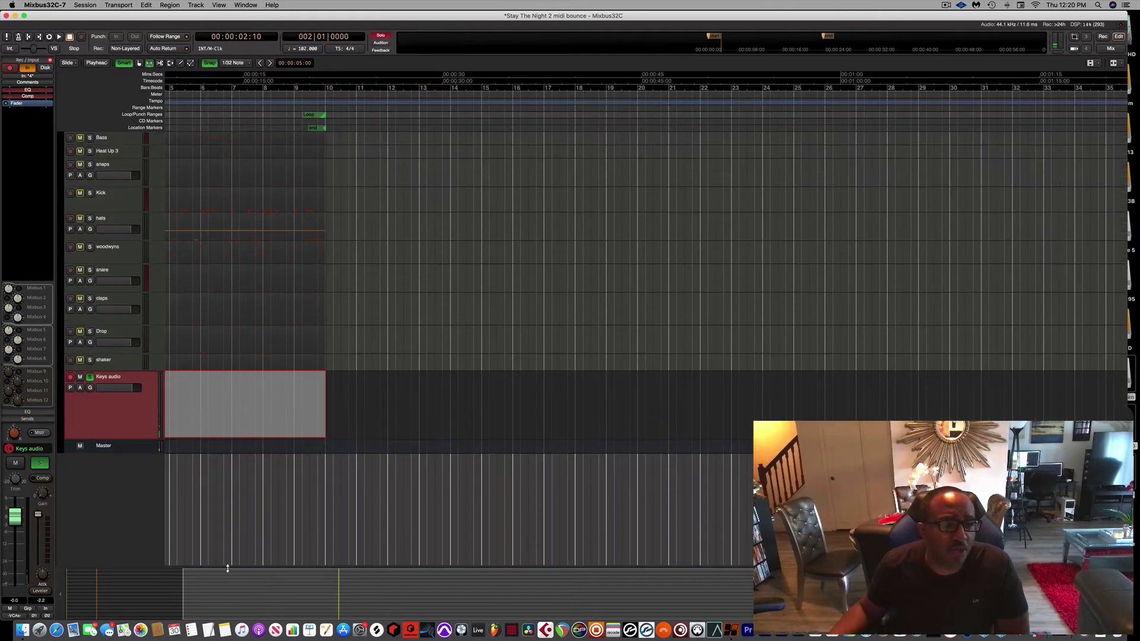
pyautogui.doubleClick(128, 478)
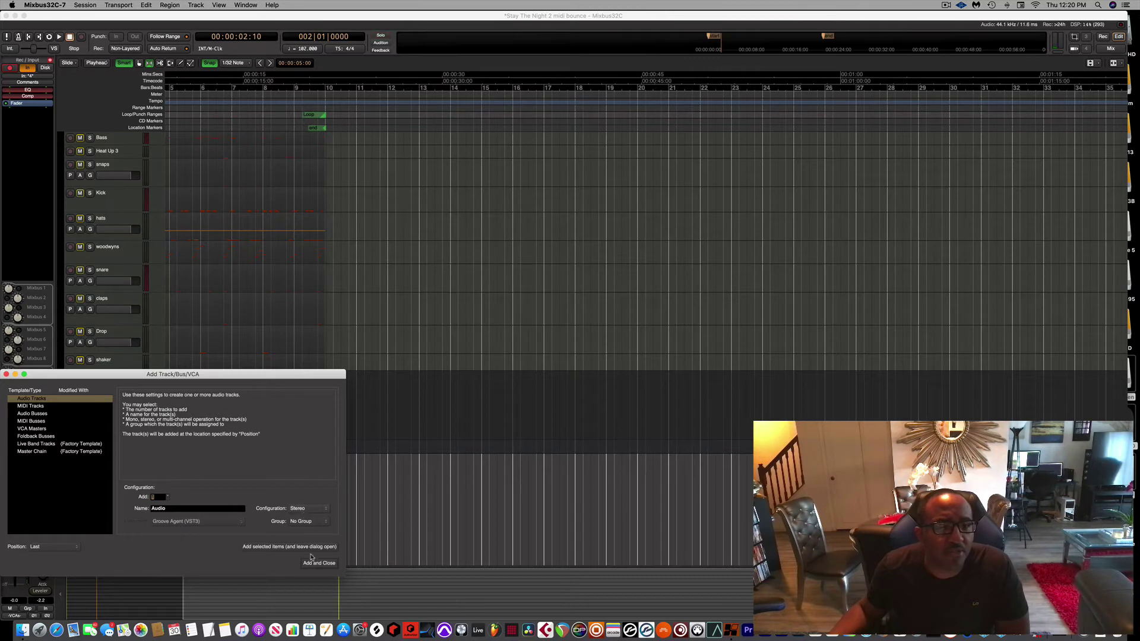
pyautogui.press('Tab')
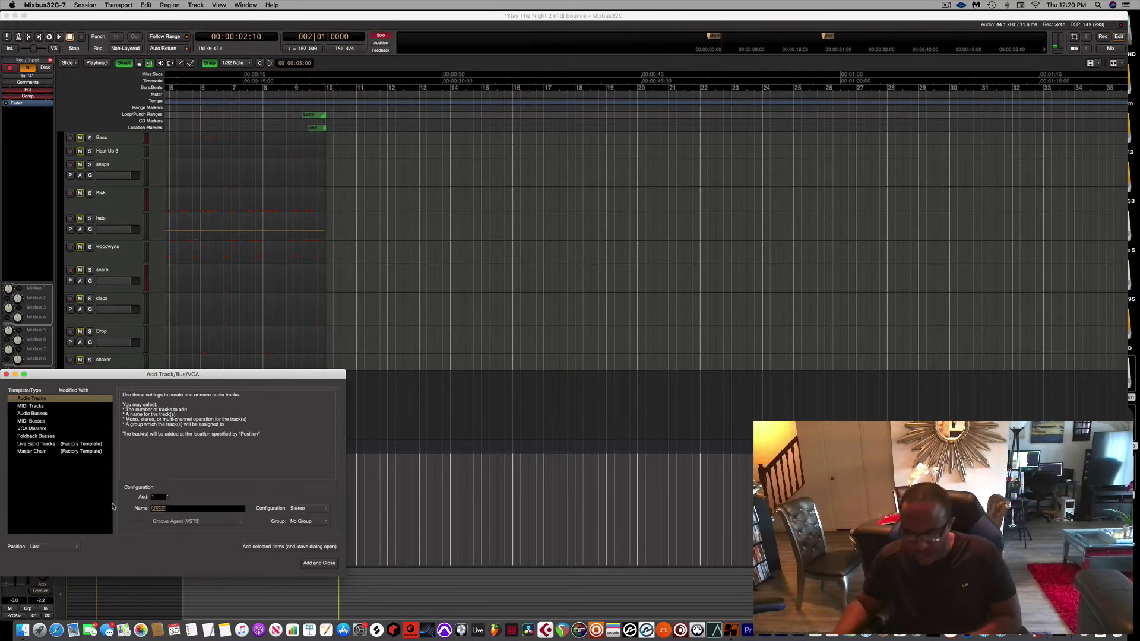
pyautogui.write('Pads')
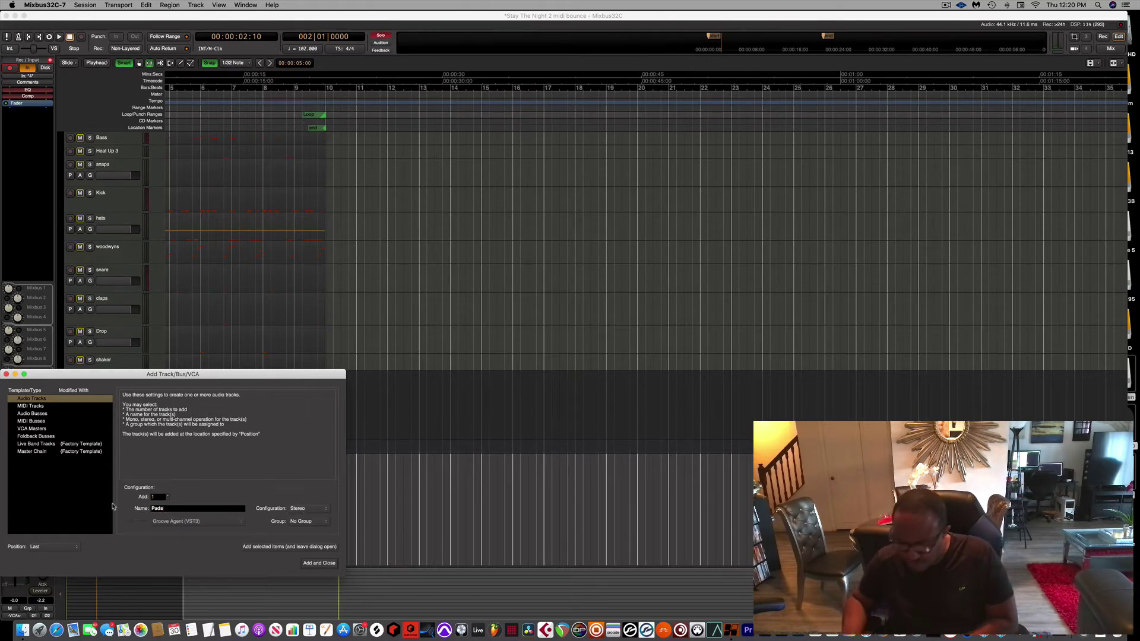
pyautogui.press('Return')
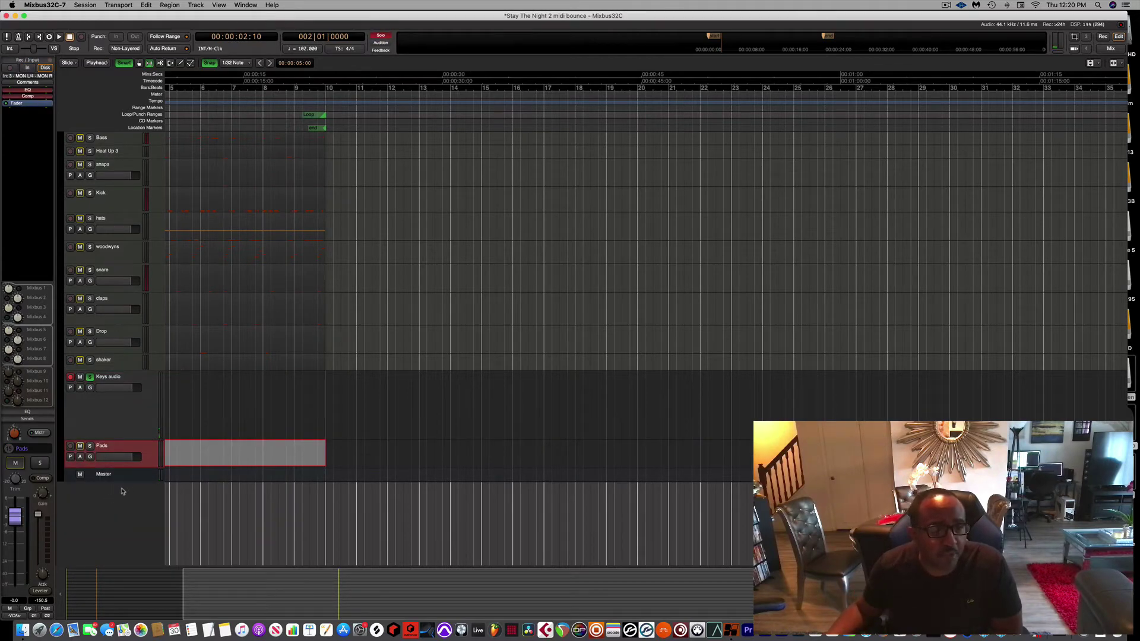
# Add 11 mono audio tracks with the base name Audio at the end of the track list
pyautogui.doubleClick(122, 491)
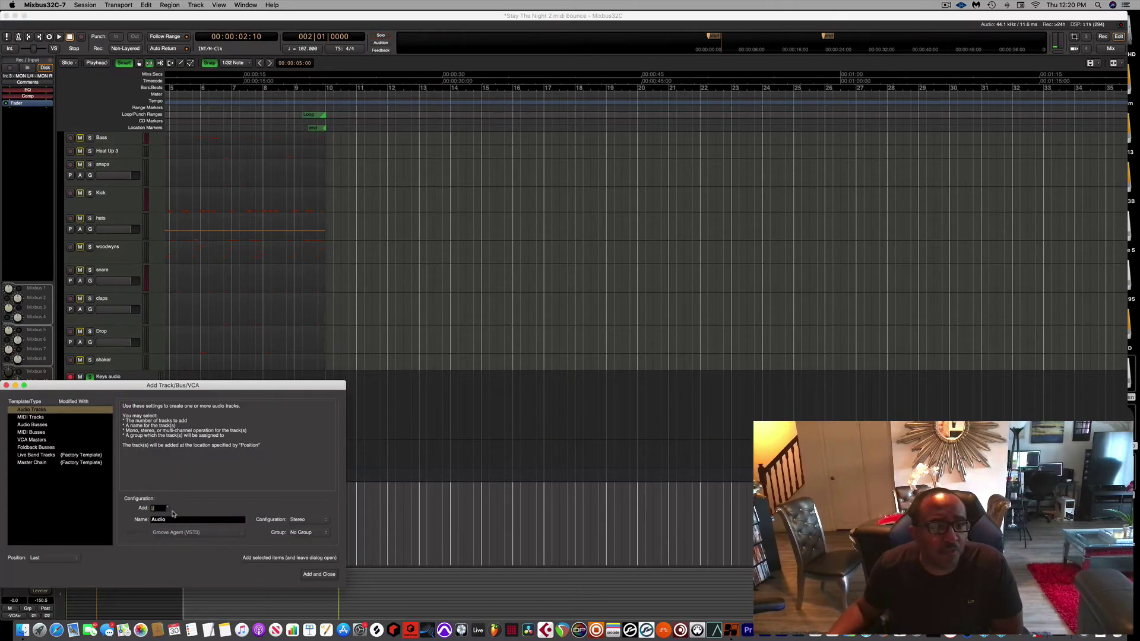
pyautogui.write('11')
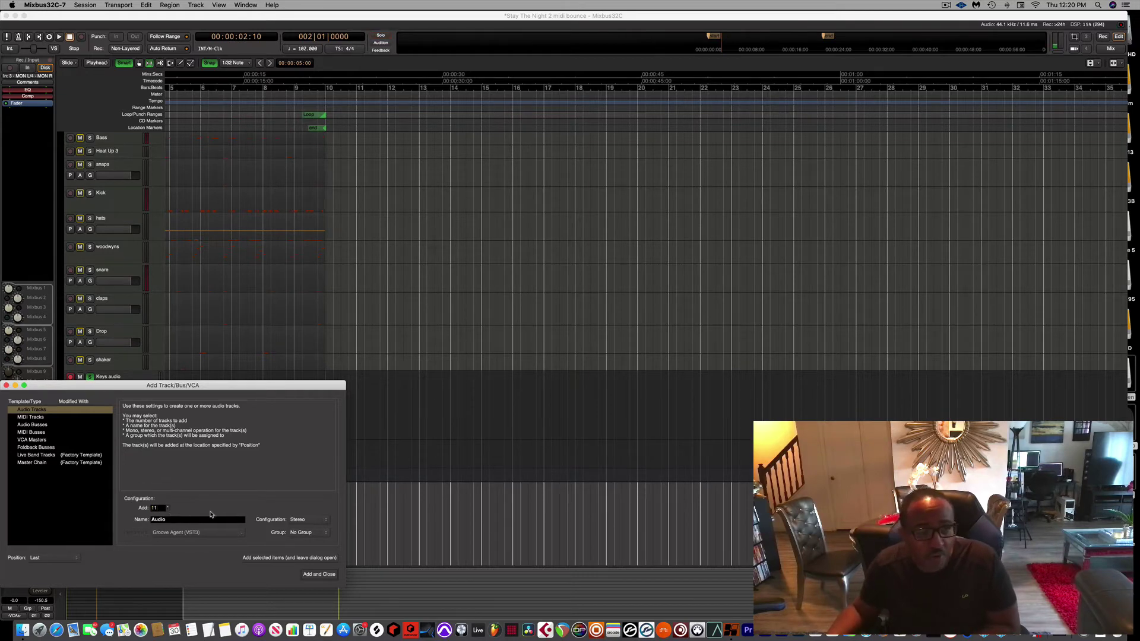
pyautogui.click(305, 520)
pyautogui.click(307, 512)
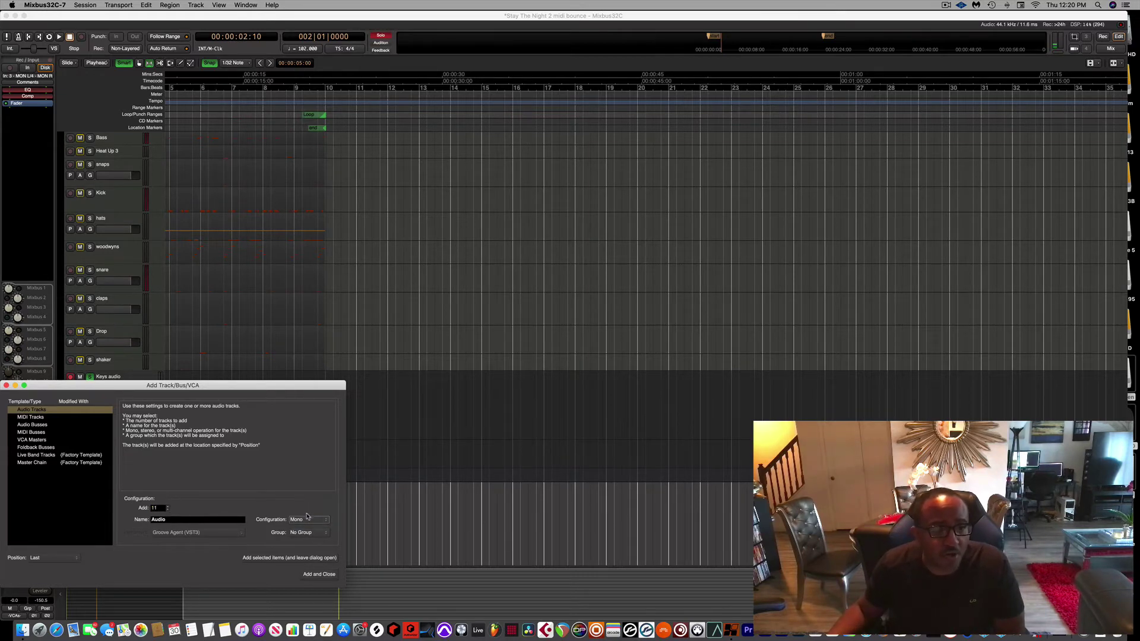
pyautogui.click(318, 574)
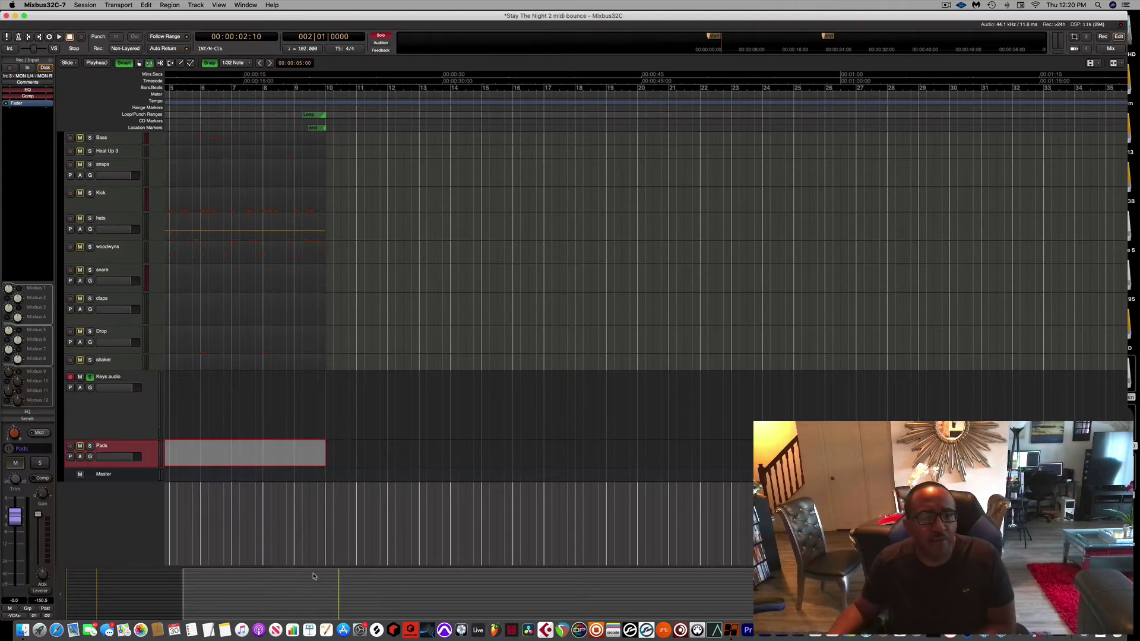
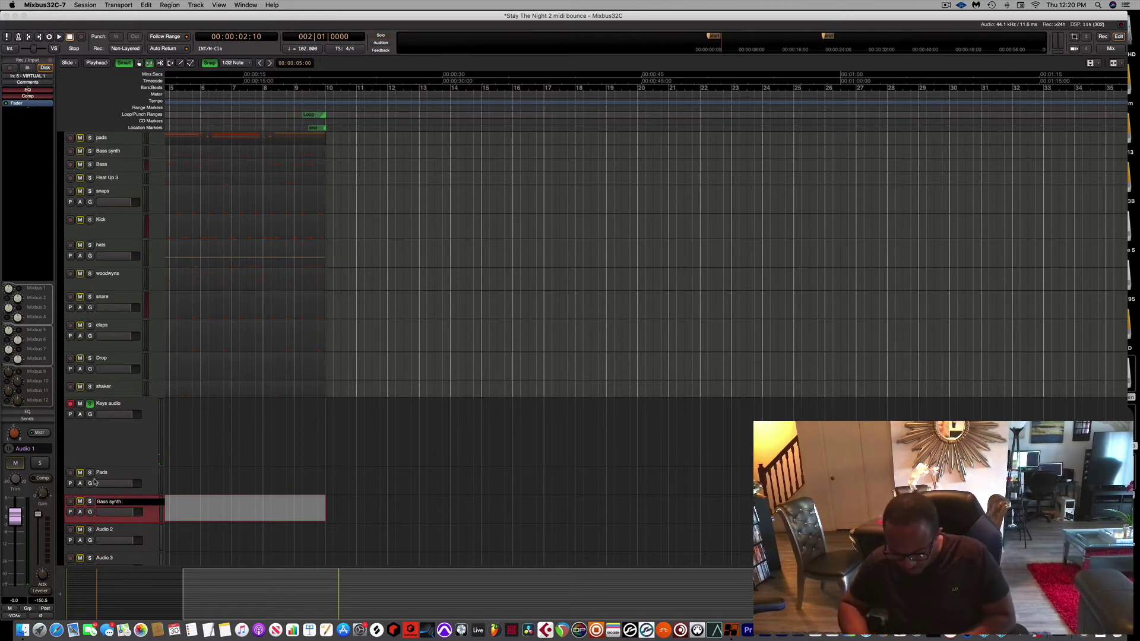
# Finish naming the first new mono track Bass synth audio and rename the Pads audio track as Pads audio
pyautogui.write('o')
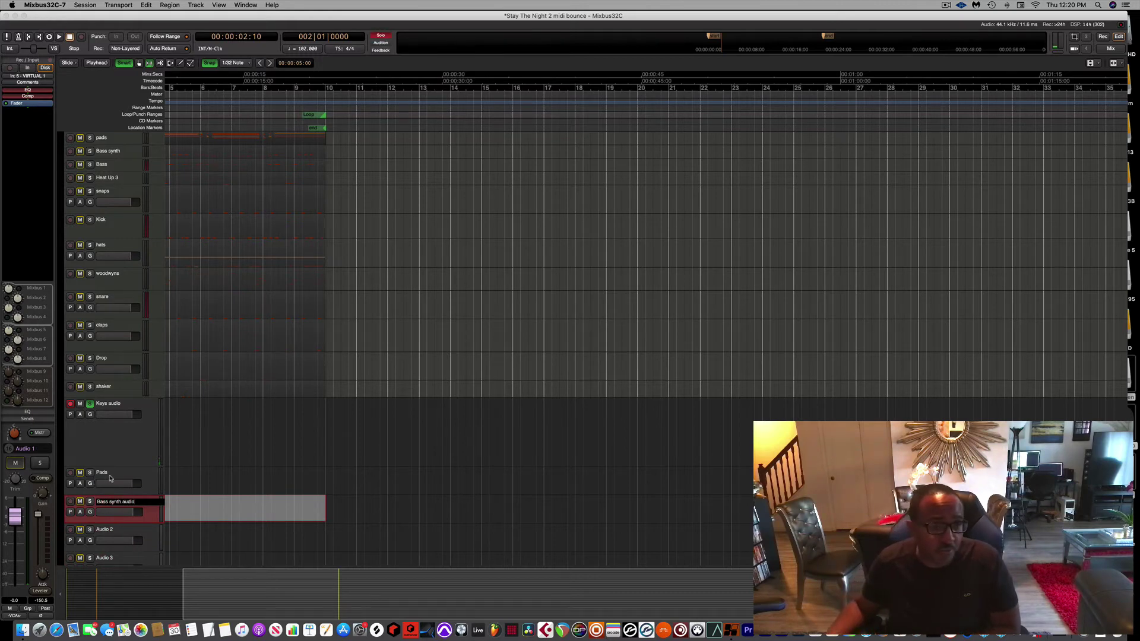
pyautogui.doubleClick(108, 473)
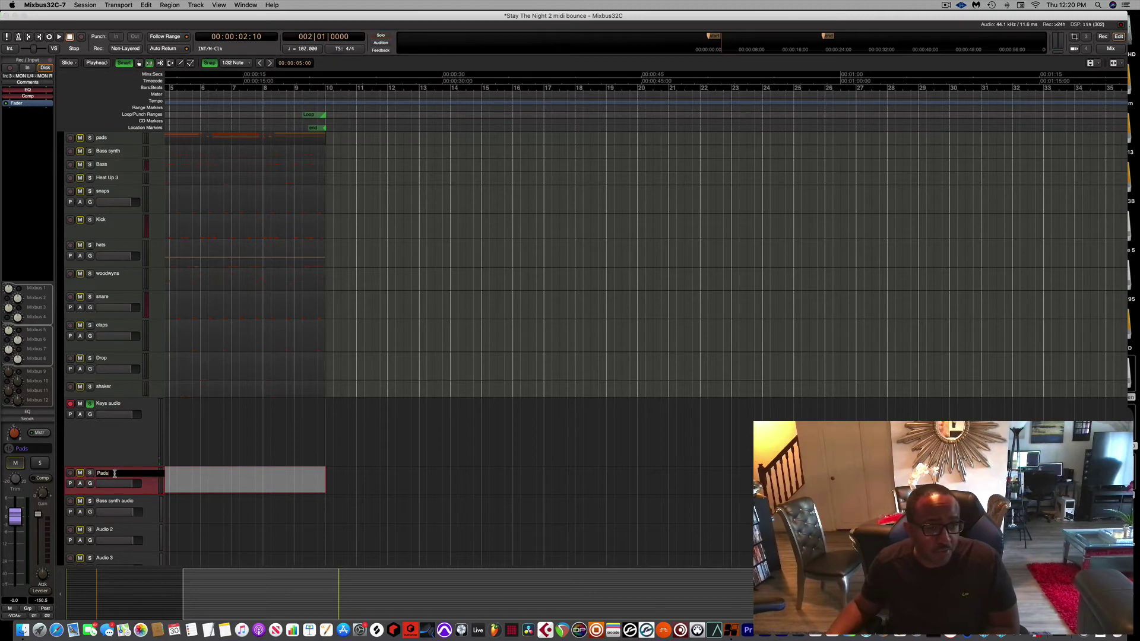
pyautogui.write('aud')
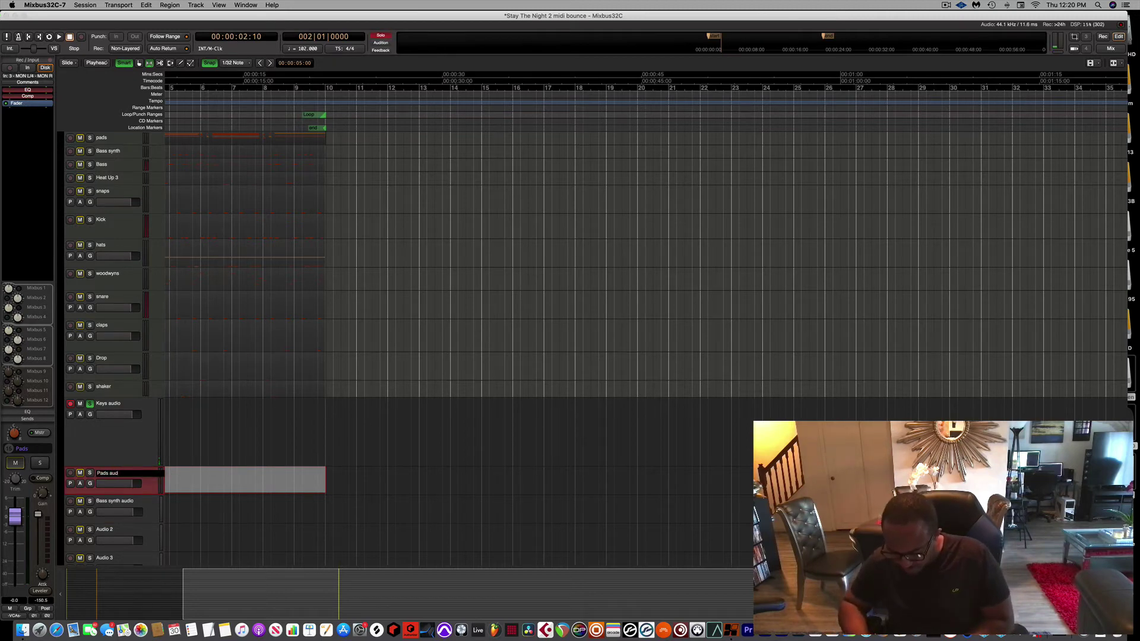
pyautogui.write('io')
pyautogui.press('Return')
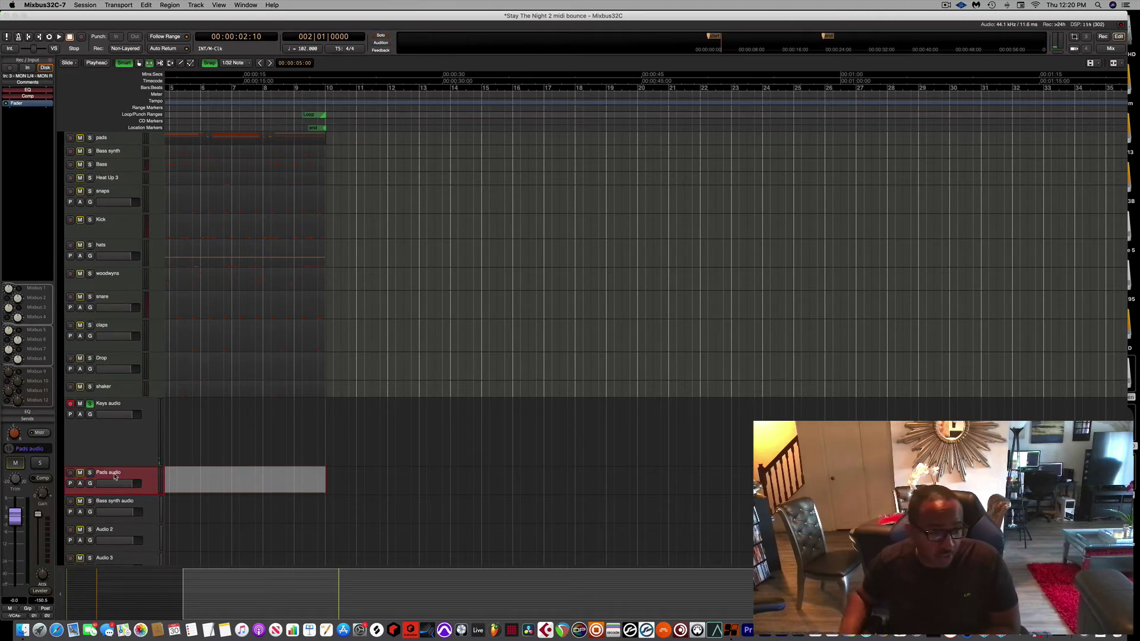
# Rename the Audio 2 track as Bass audio
pyautogui.click(108, 531)
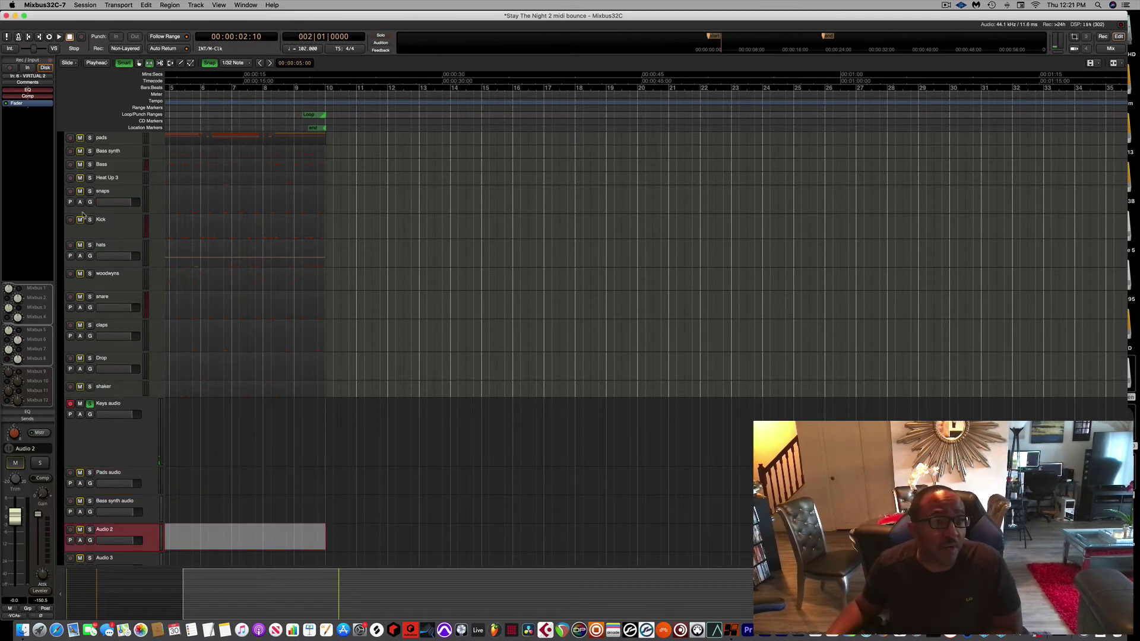
pyautogui.doubleClick(104, 532)
pyautogui.write('Bas')
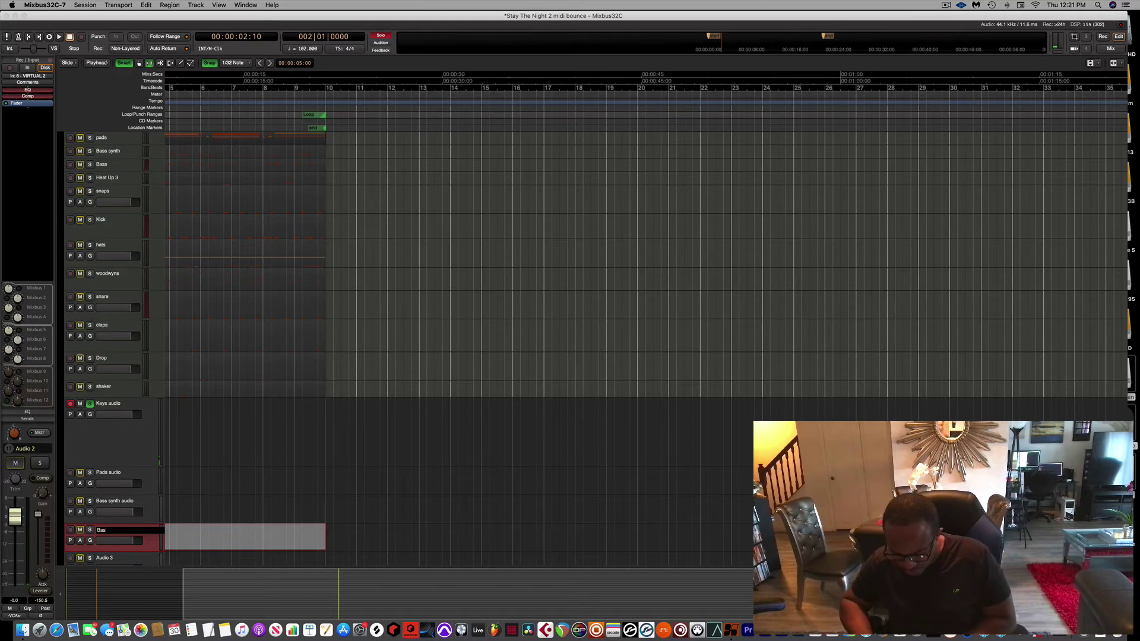
pyautogui.write('s audio')
pyautogui.press('Return')
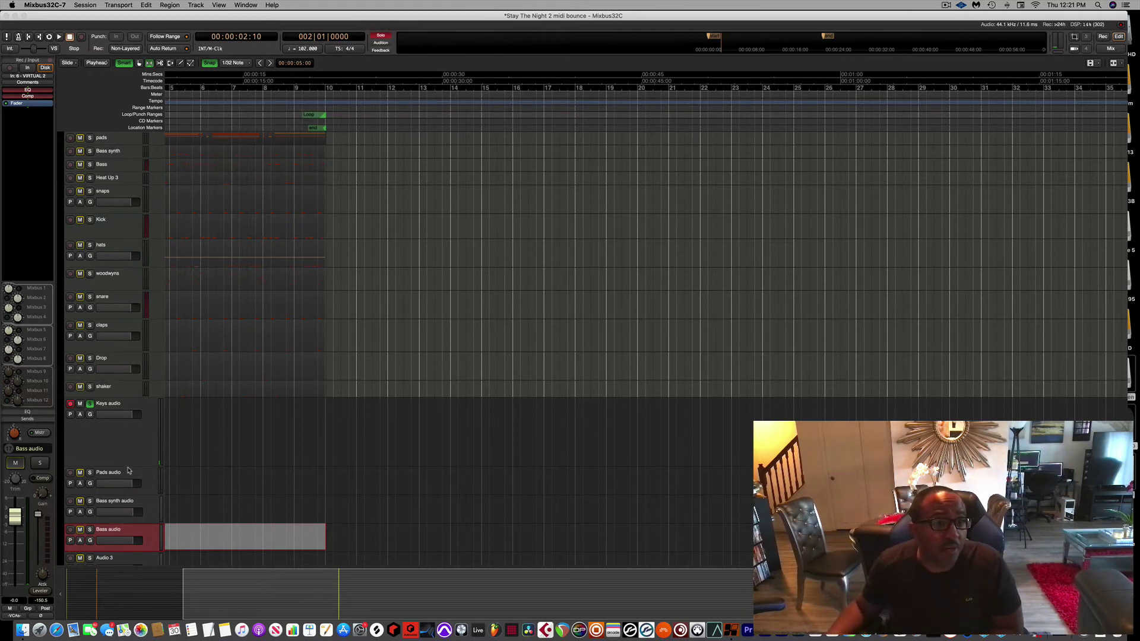
# Solo the Heat Up 3 track and audition it, taking the Keys audio track out of solo during playback
pyautogui.click(89, 178)
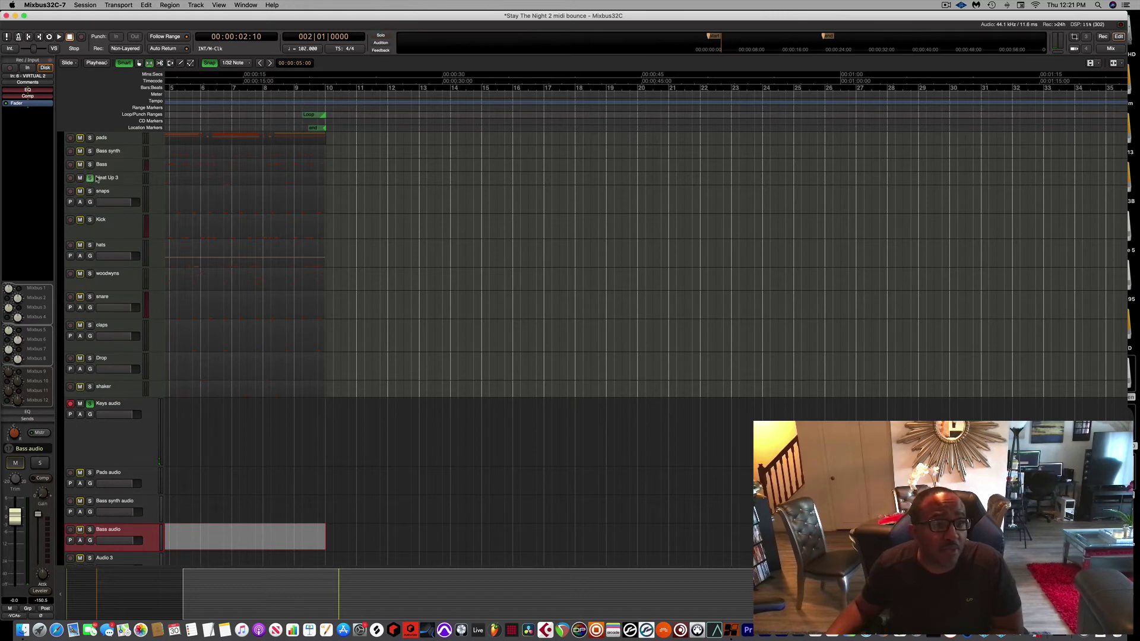
pyautogui.press('space')
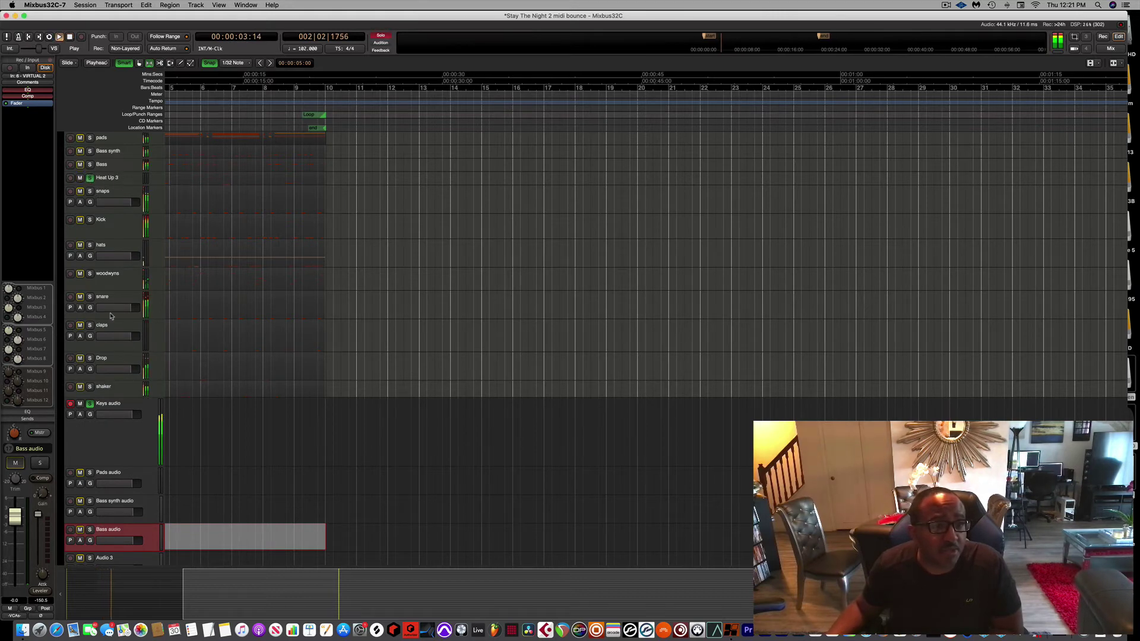
pyautogui.click(90, 404)
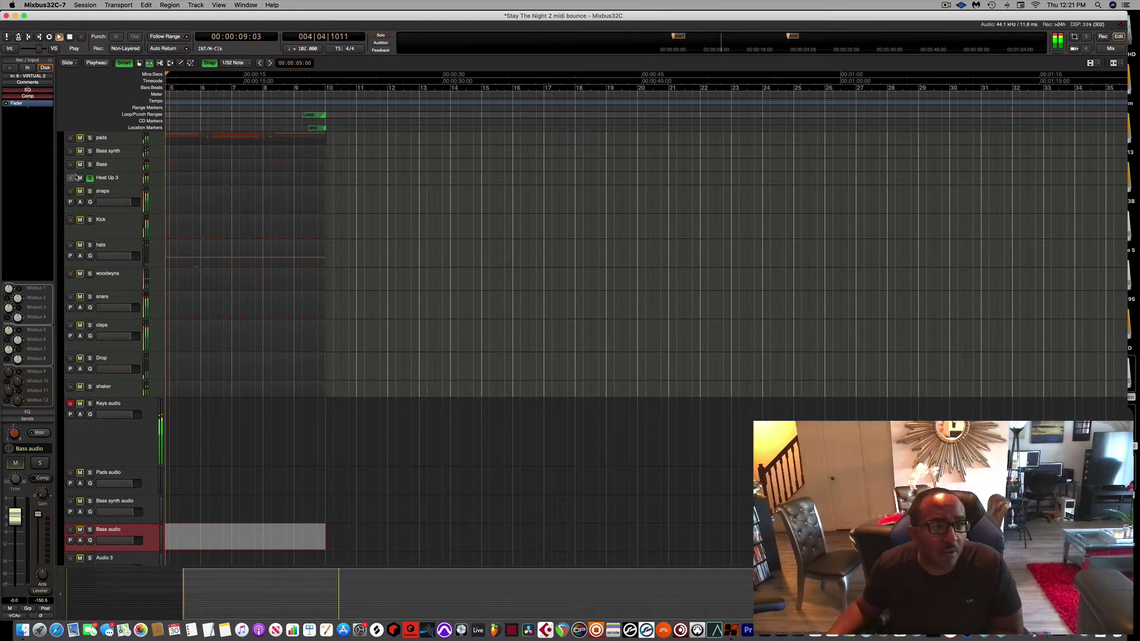
pyautogui.press('space')
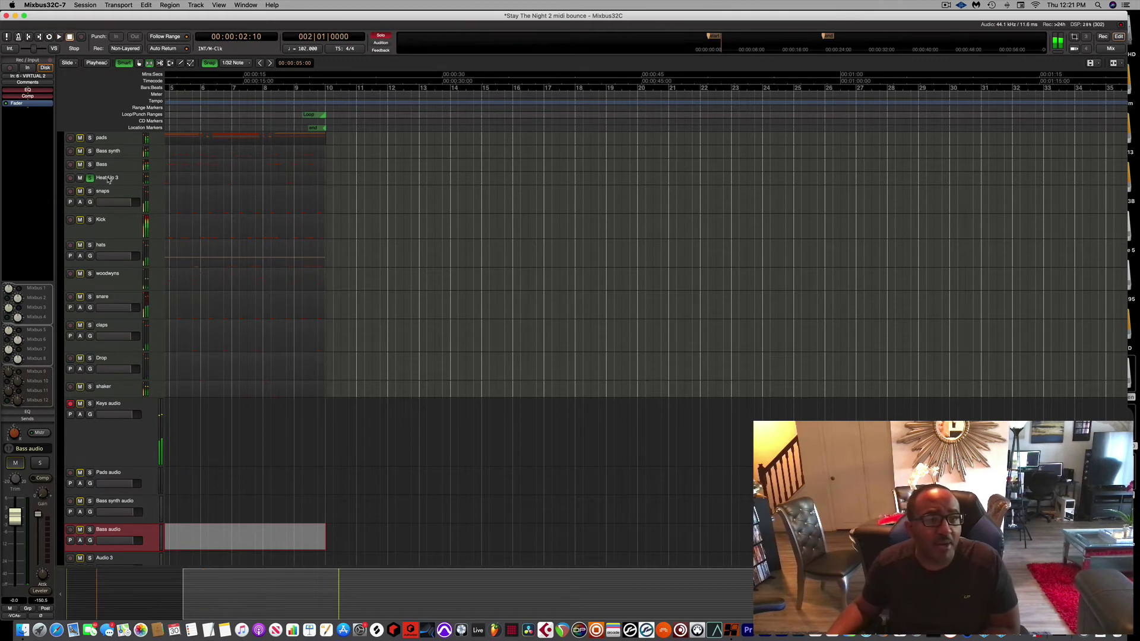
# Rename the Heat Up 3 instrument track as 808
pyautogui.doubleClick(109, 179)
pyautogui.write('808')
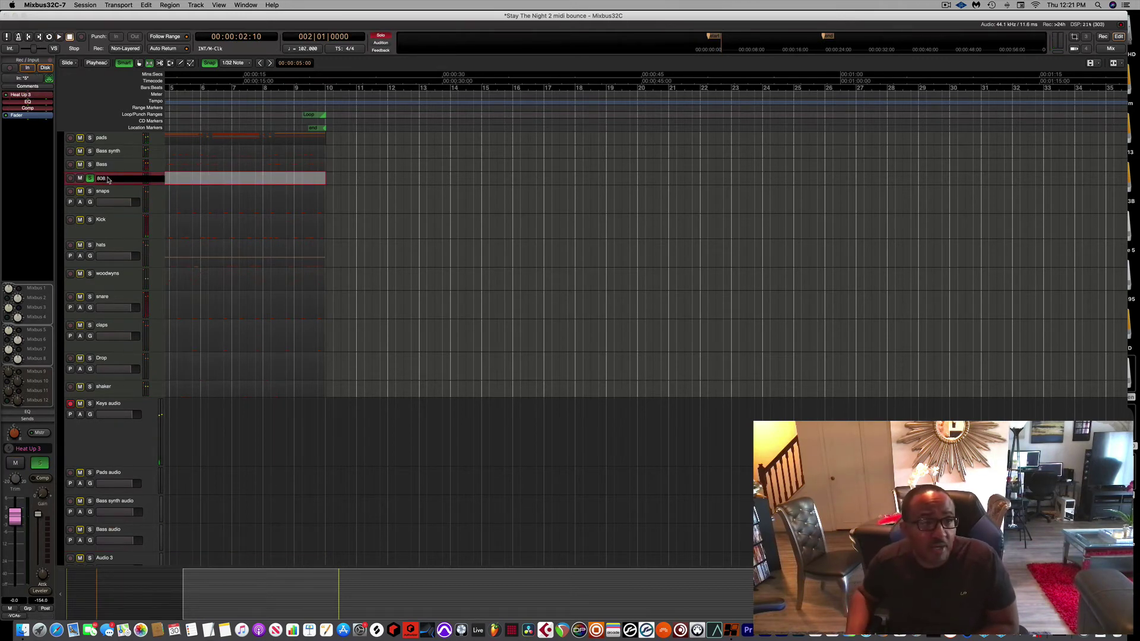
pyautogui.press('Return')
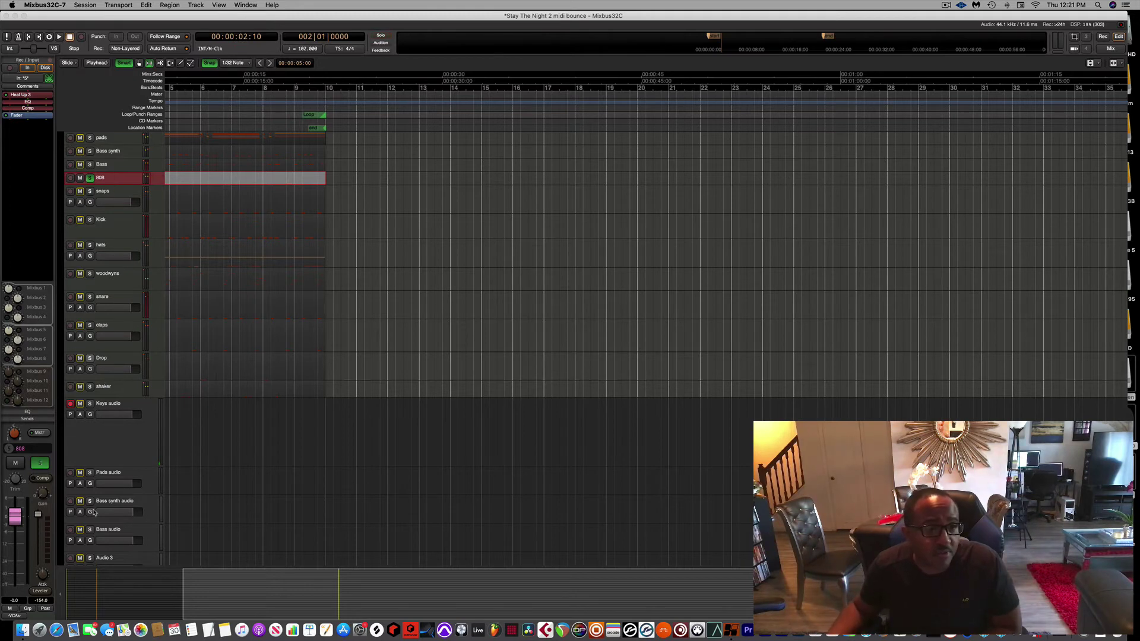
# Rename the Audio 3 track as 808 audio
pyautogui.click(105, 561)
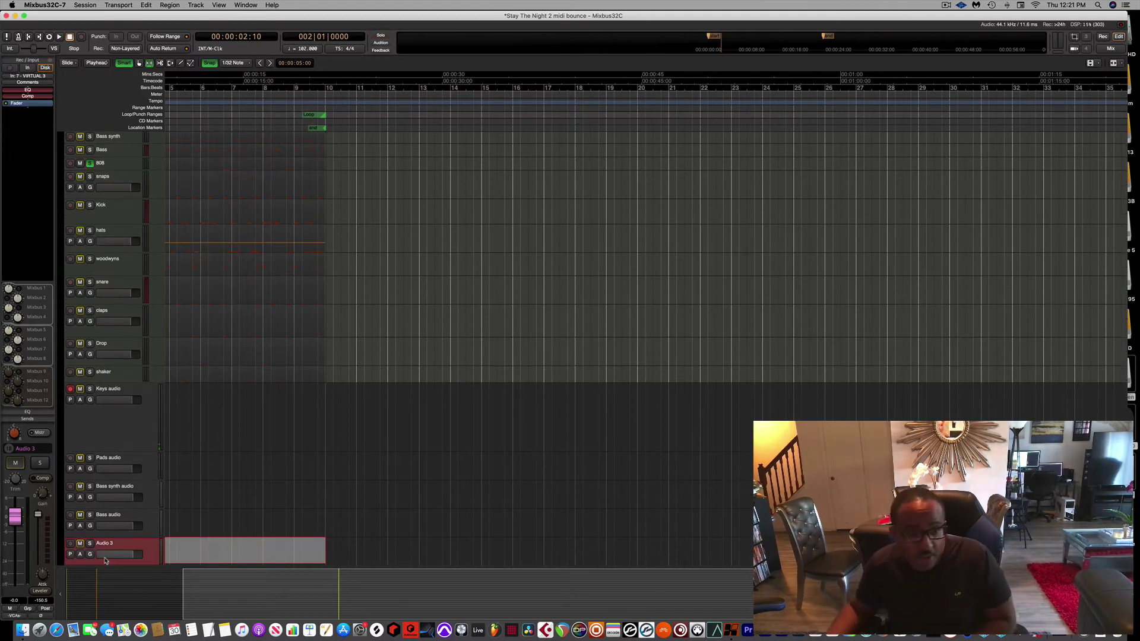
pyautogui.doubleClick(114, 544)
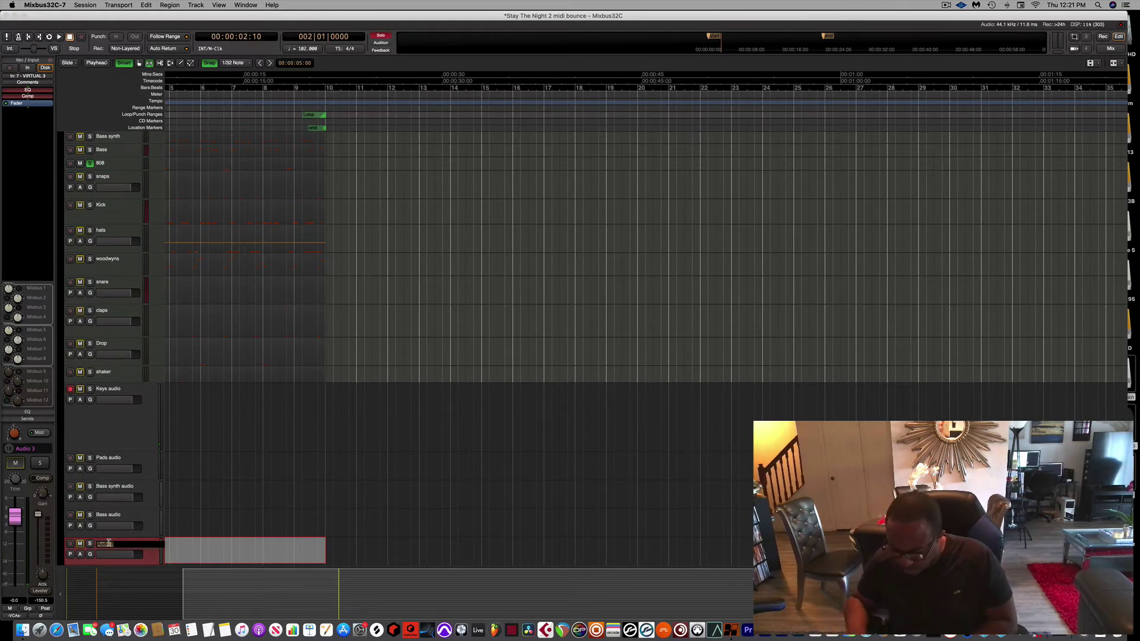
pyautogui.write('808 a')
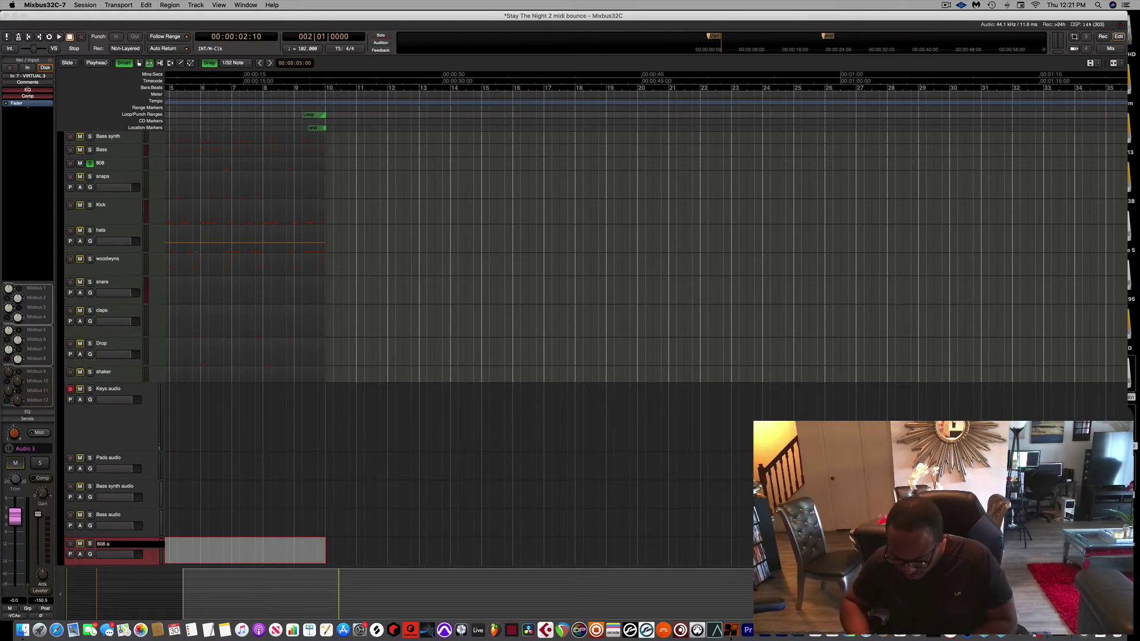
pyautogui.write('udio')
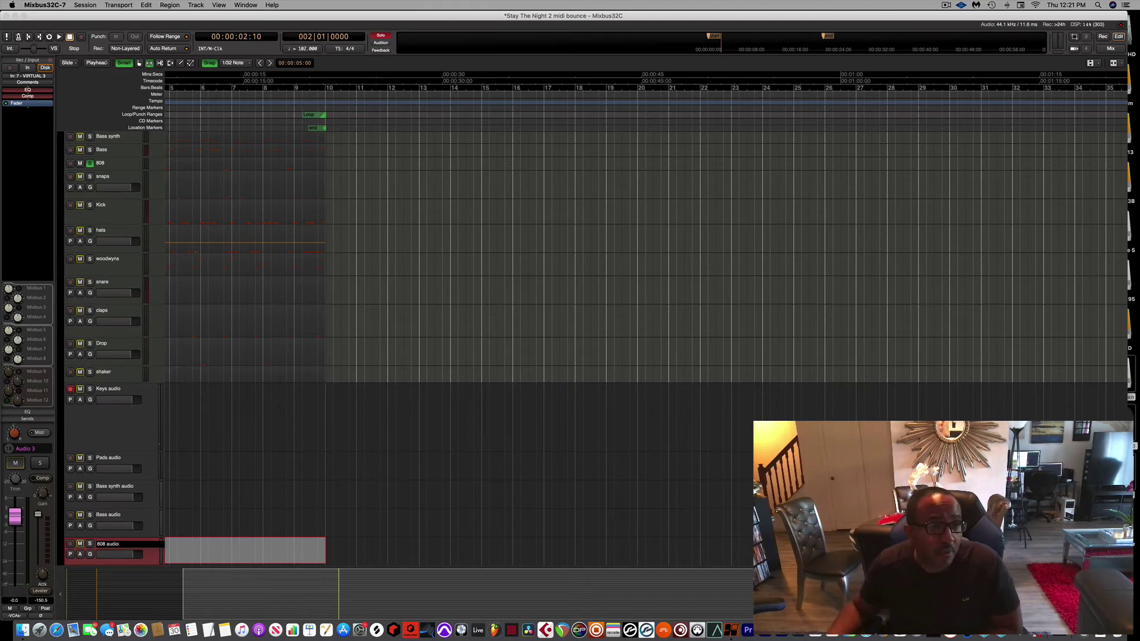
pyautogui.press('Return')
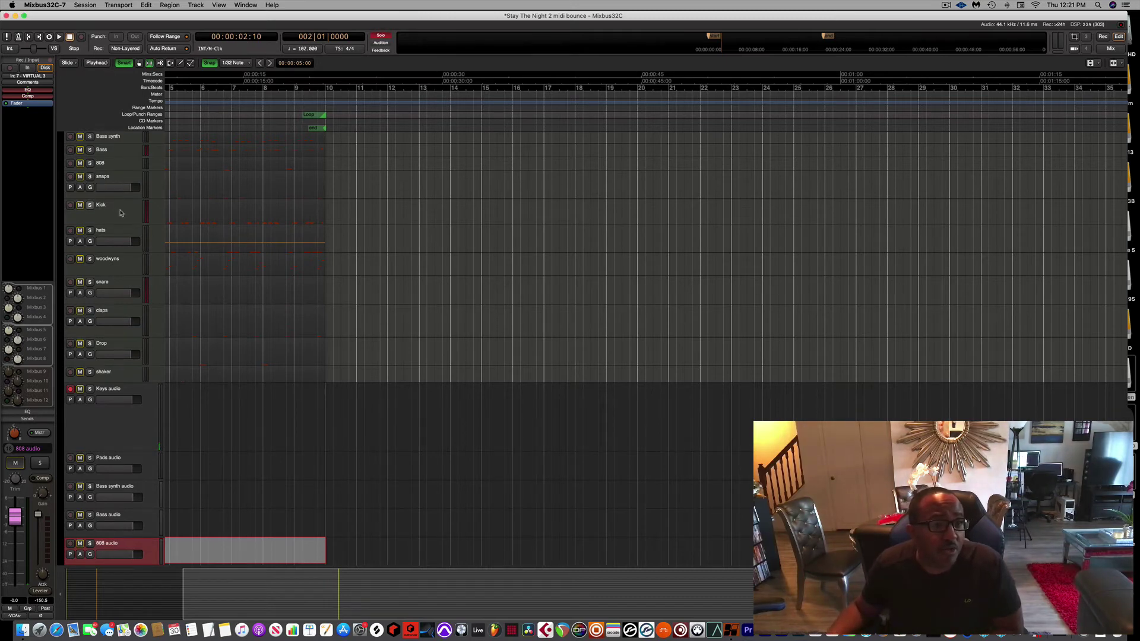
# Rename the Audio 4 track as snaps 1
pyautogui.scroll(-3, 96, 473)
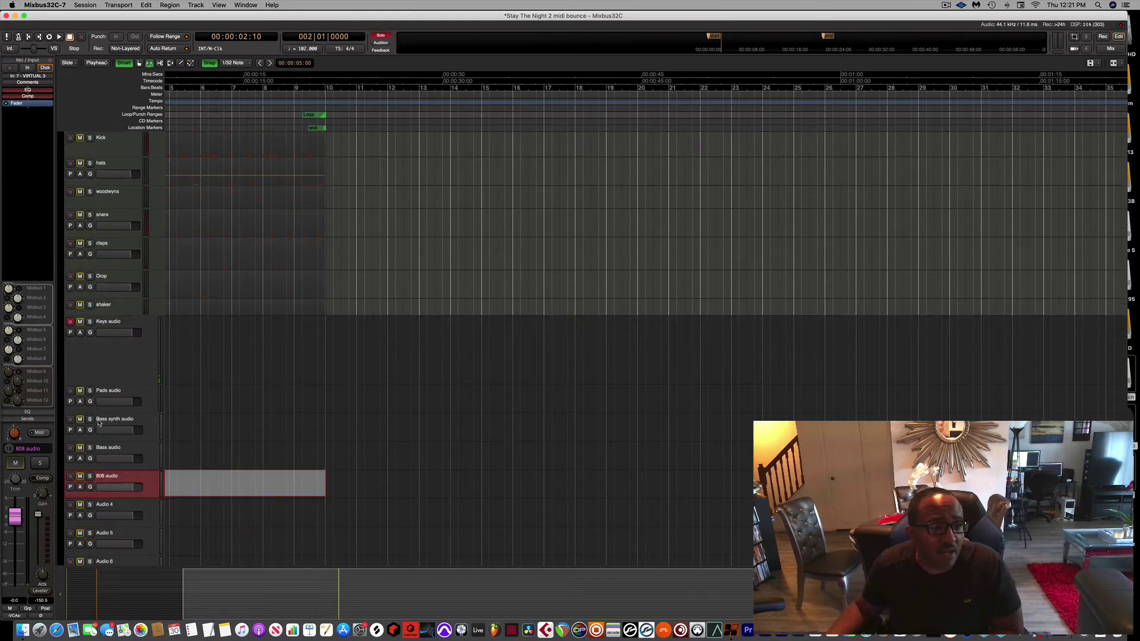
pyautogui.doubleClick(106, 506)
pyautogui.write('snaps 1')
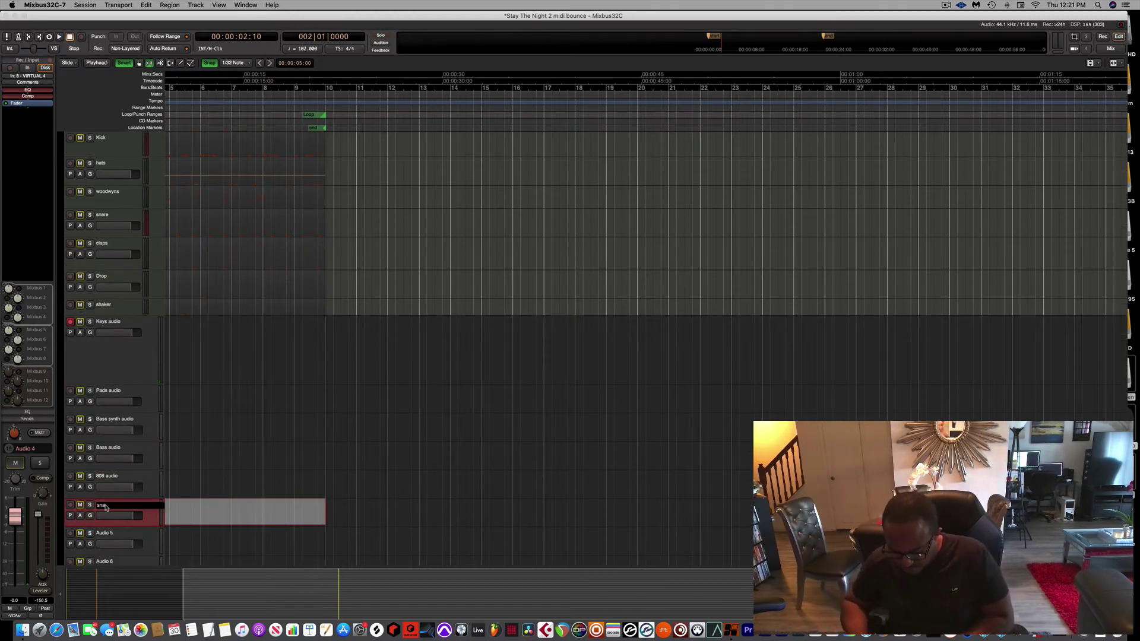
pyautogui.press('Return')
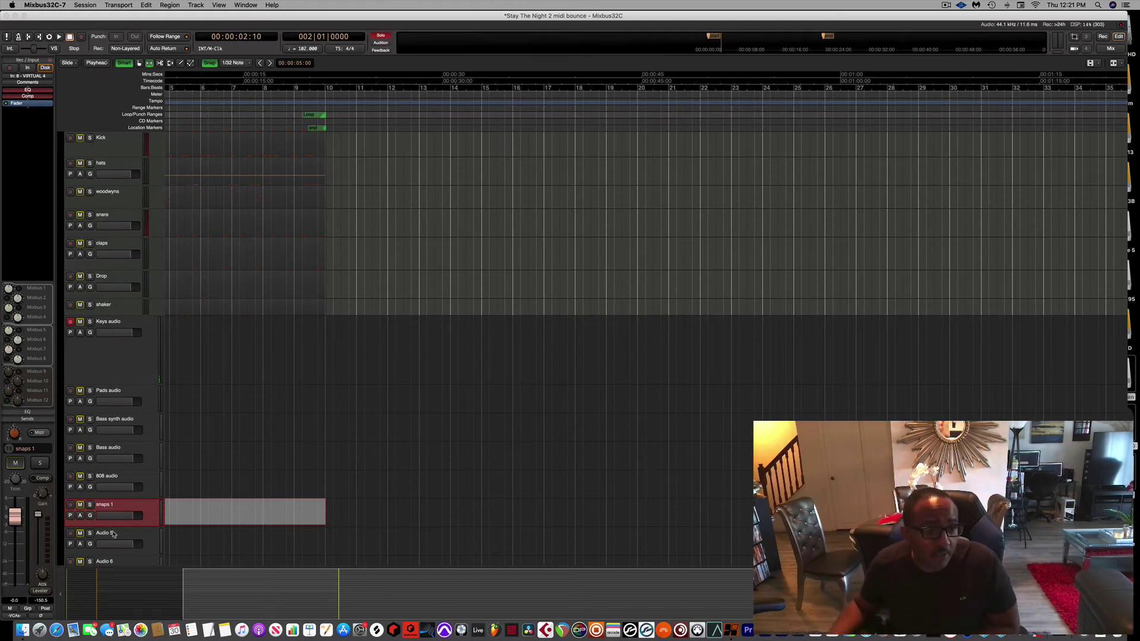
# Rename the Audio 5 track as kick audio
pyautogui.doubleClick(109, 534)
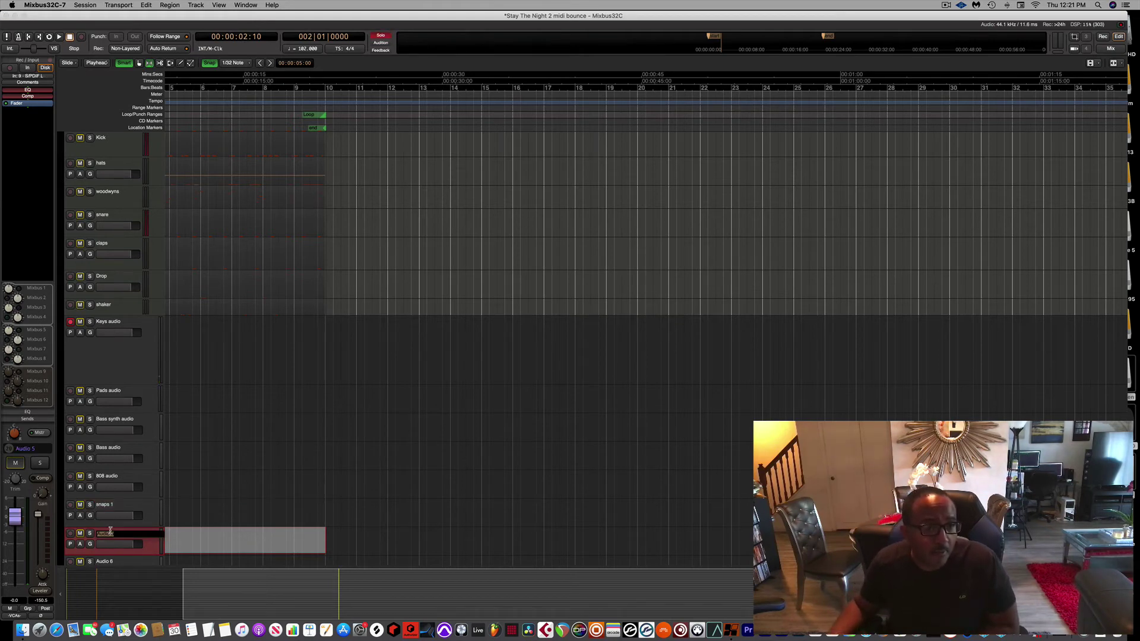
pyautogui.write('kick au')
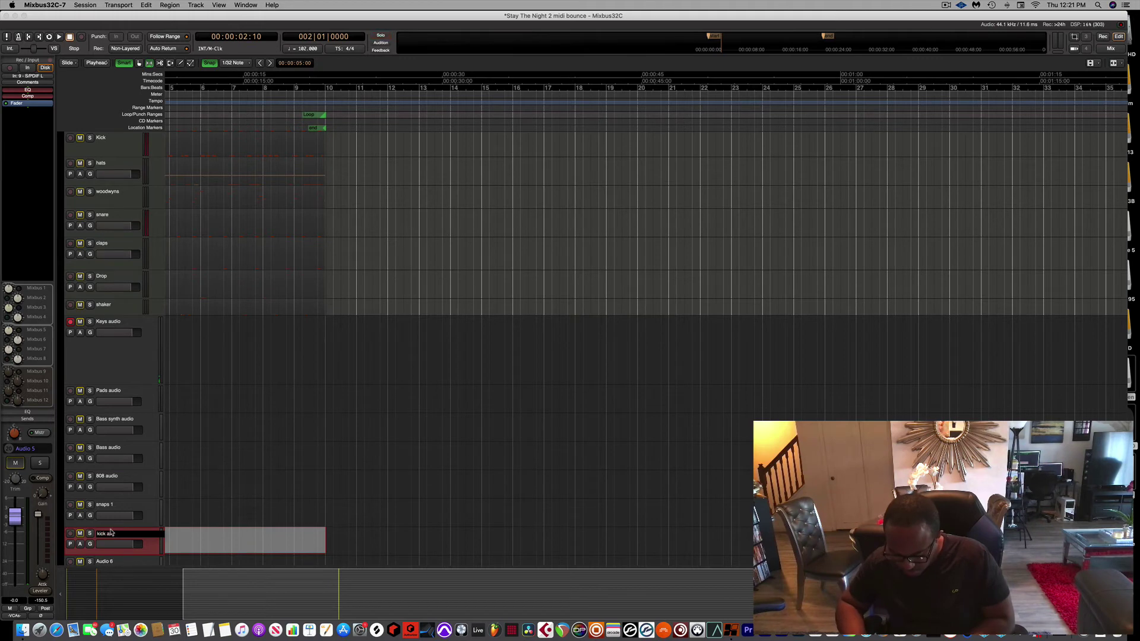
pyautogui.write('dio')
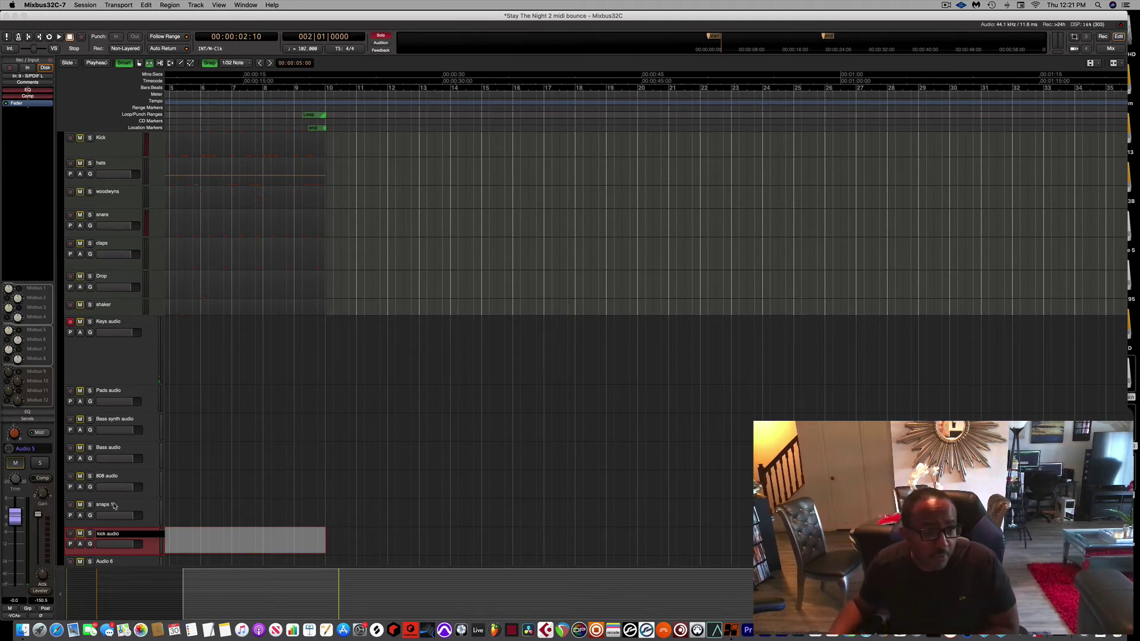
# Rename the snaps 1 audio track as snaps audio
pyautogui.doubleClick(114, 505)
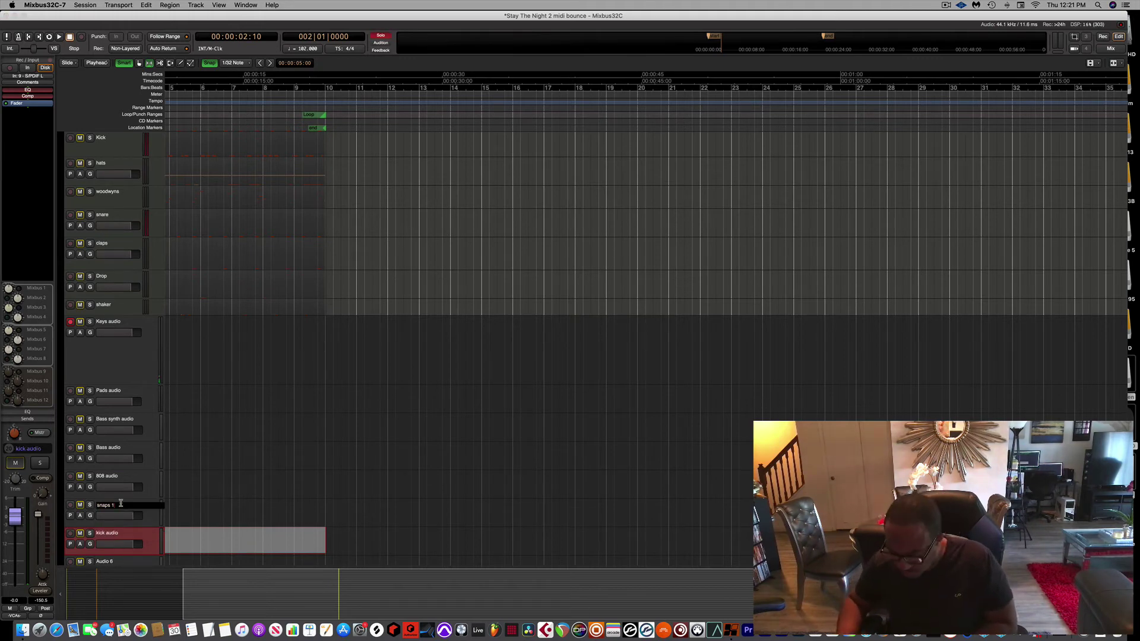
pyautogui.write('audio')
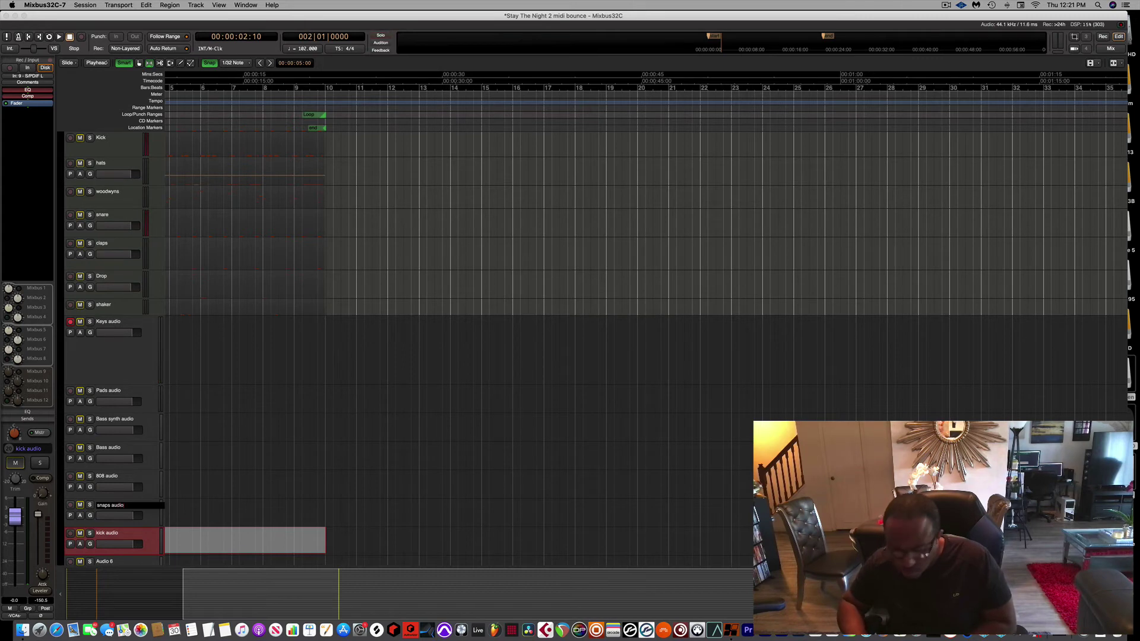
pyautogui.press('Return')
# Rename the Audio 6 track as hat audio
pyautogui.scroll(-1, 117, 522)
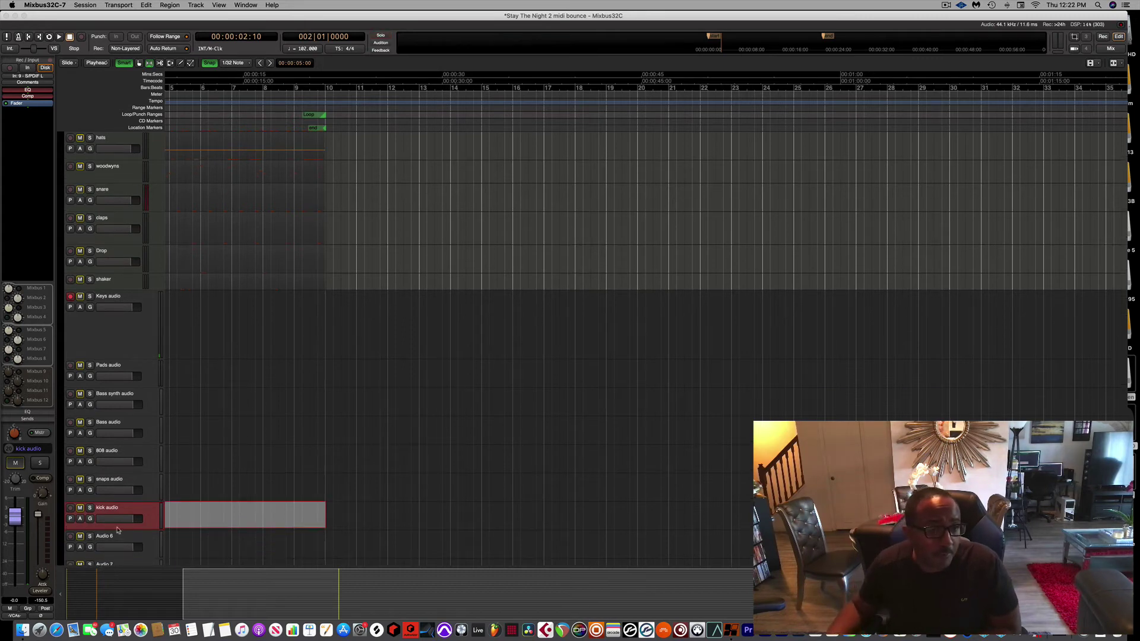
pyautogui.click(105, 536)
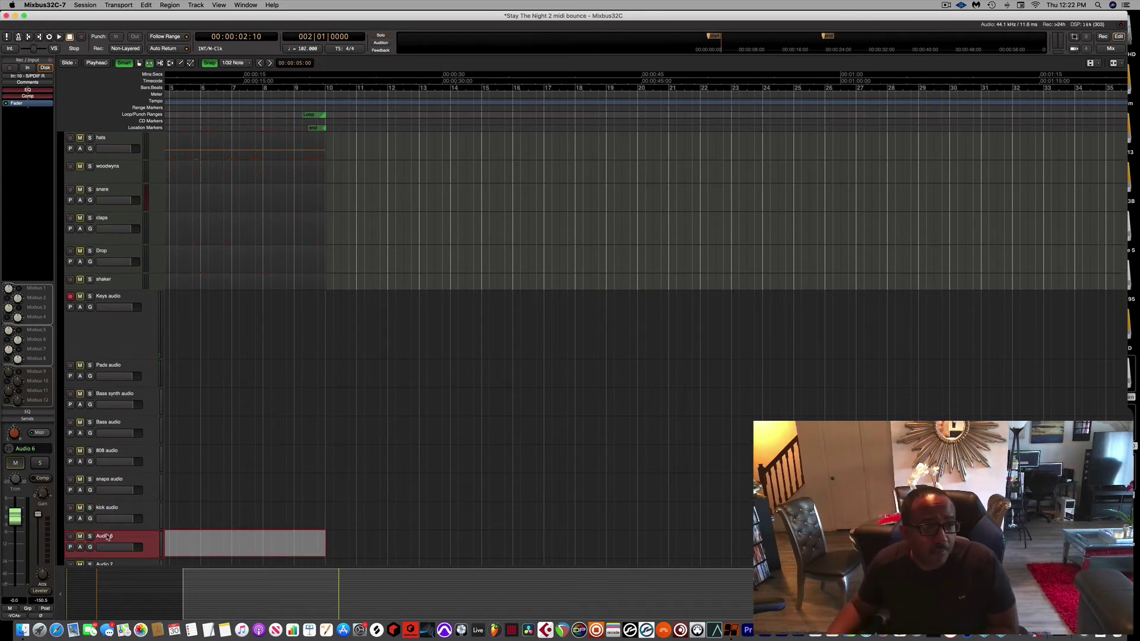
pyautogui.doubleClick(106, 535)
pyautogui.write('ha')
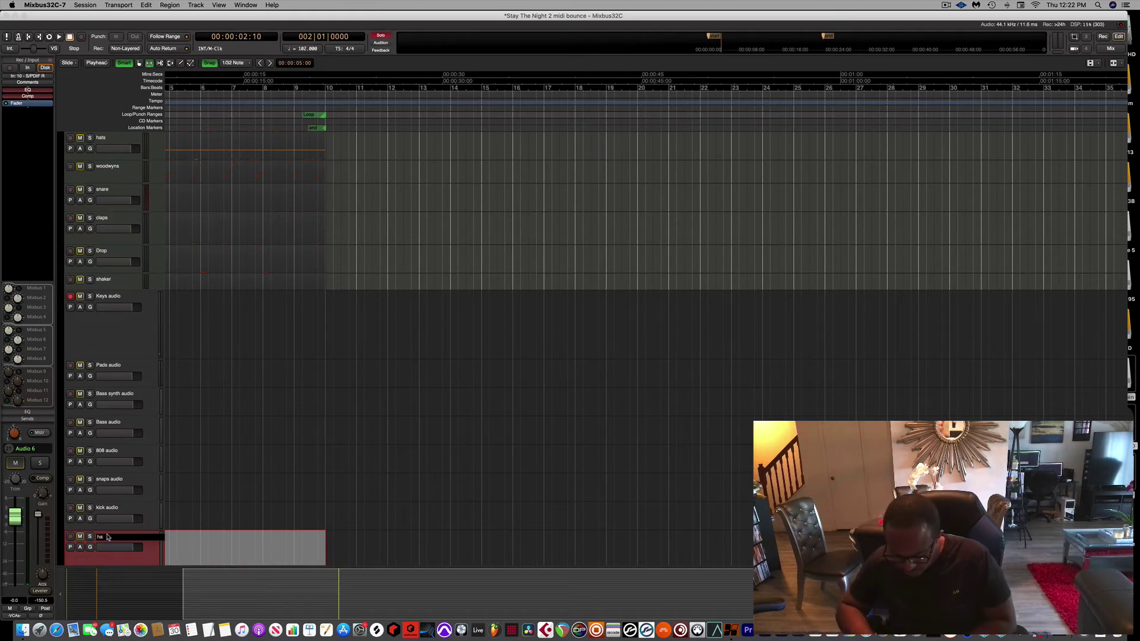
pyautogui.write('t audio')
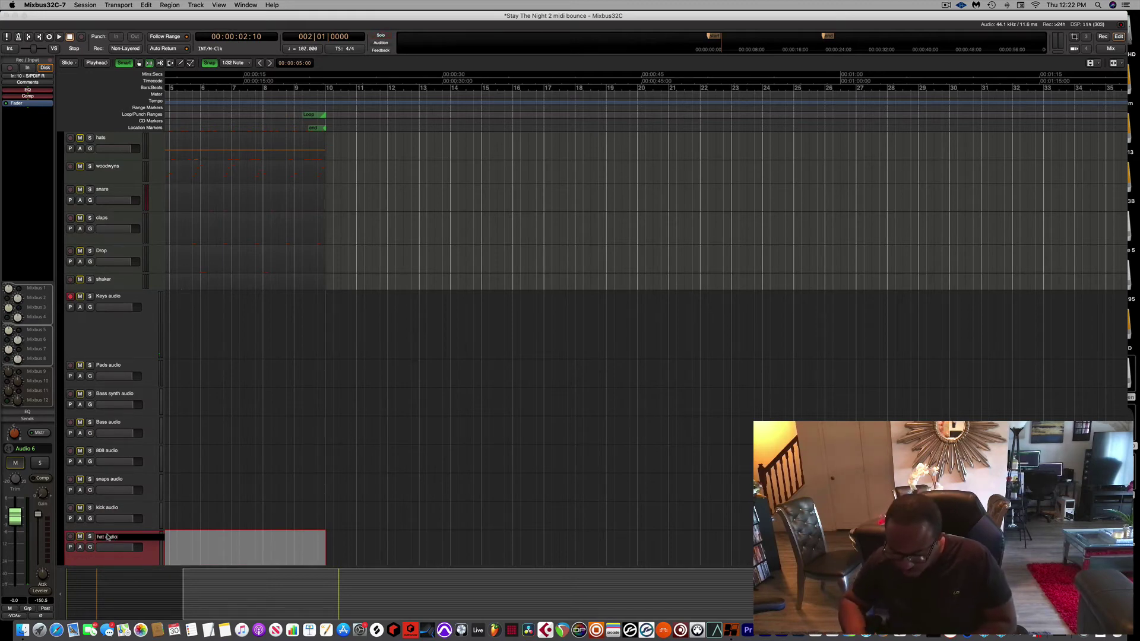
pyautogui.press('Return')
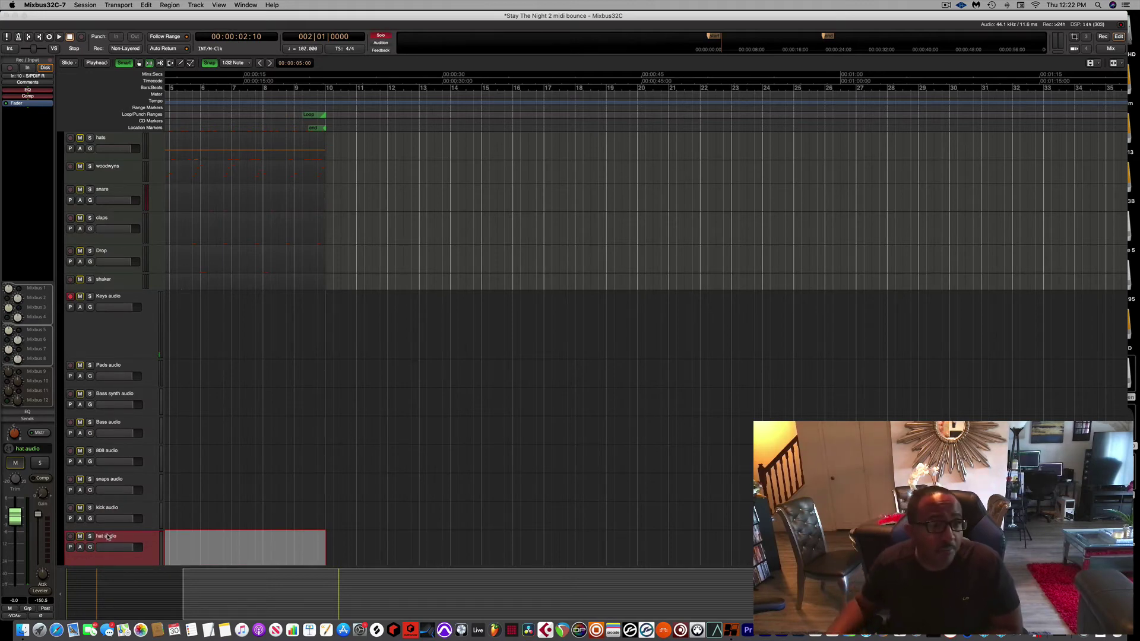
# Solo the woodwyns instrument track and audition it, then stop playback
pyautogui.click(90, 167)
pyautogui.press('space')
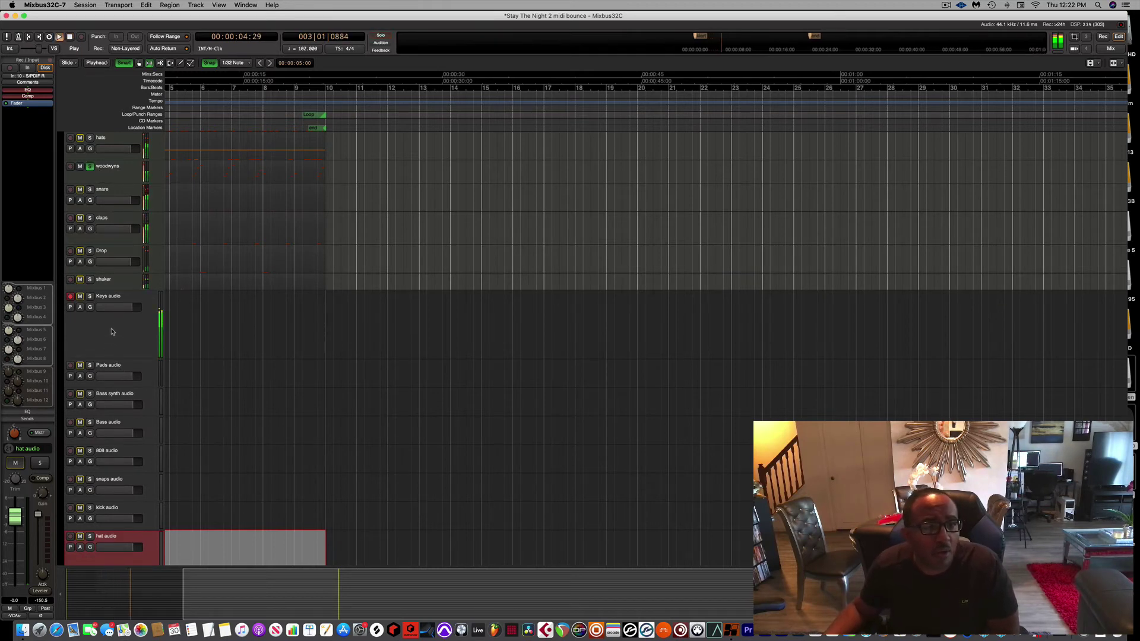
pyautogui.scroll(-5, 113, 442)
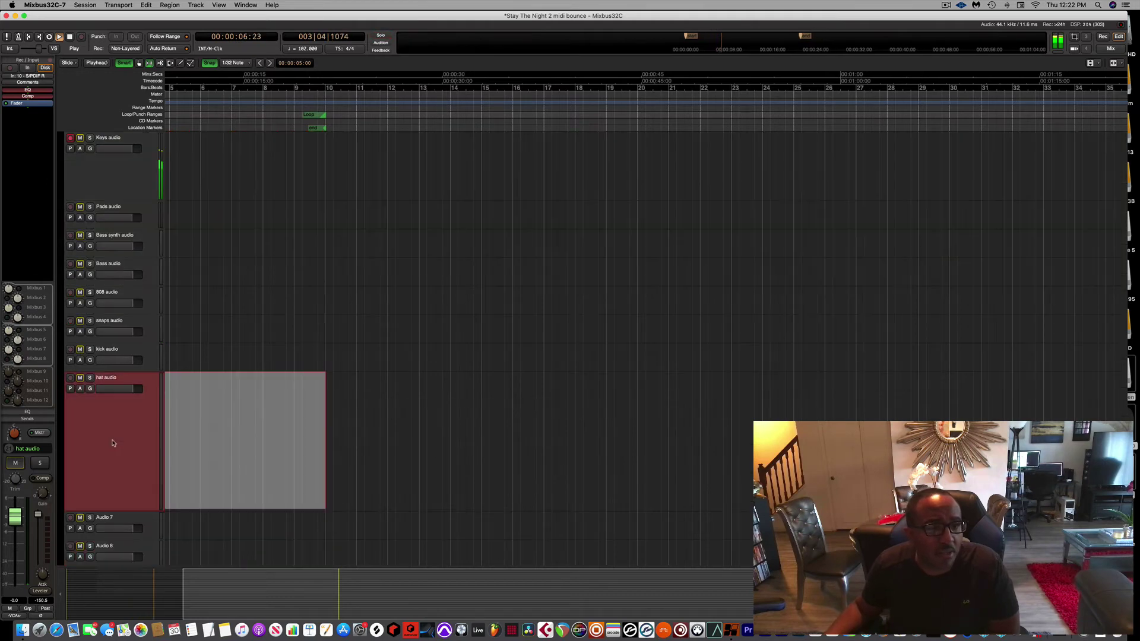
pyautogui.scroll(10, 97, 208)
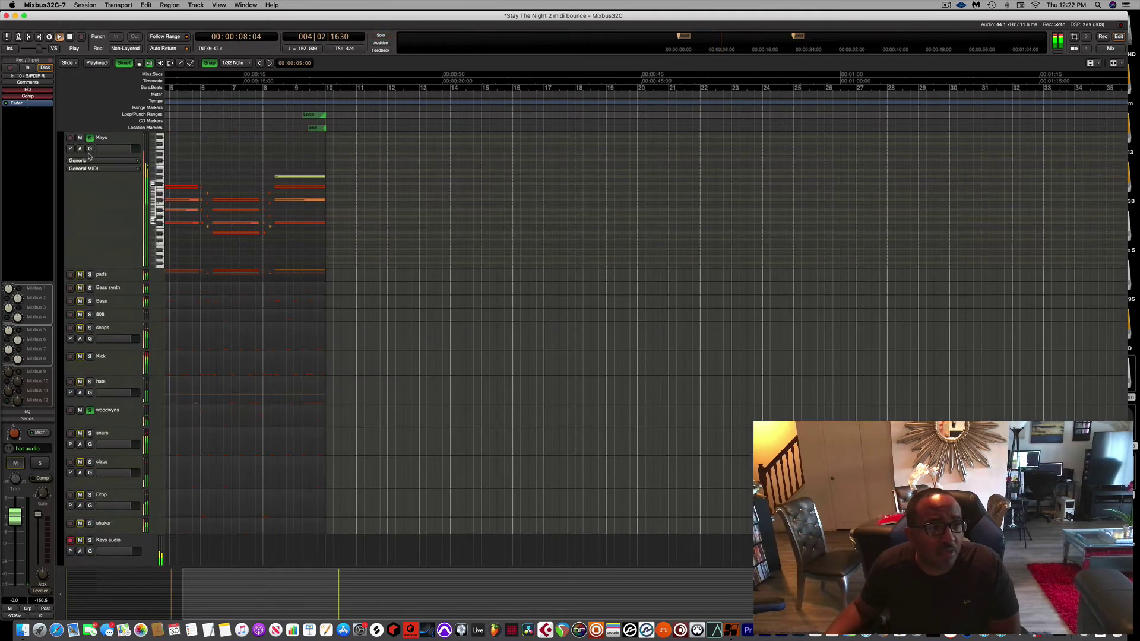
pyautogui.scroll(-7, 118, 236)
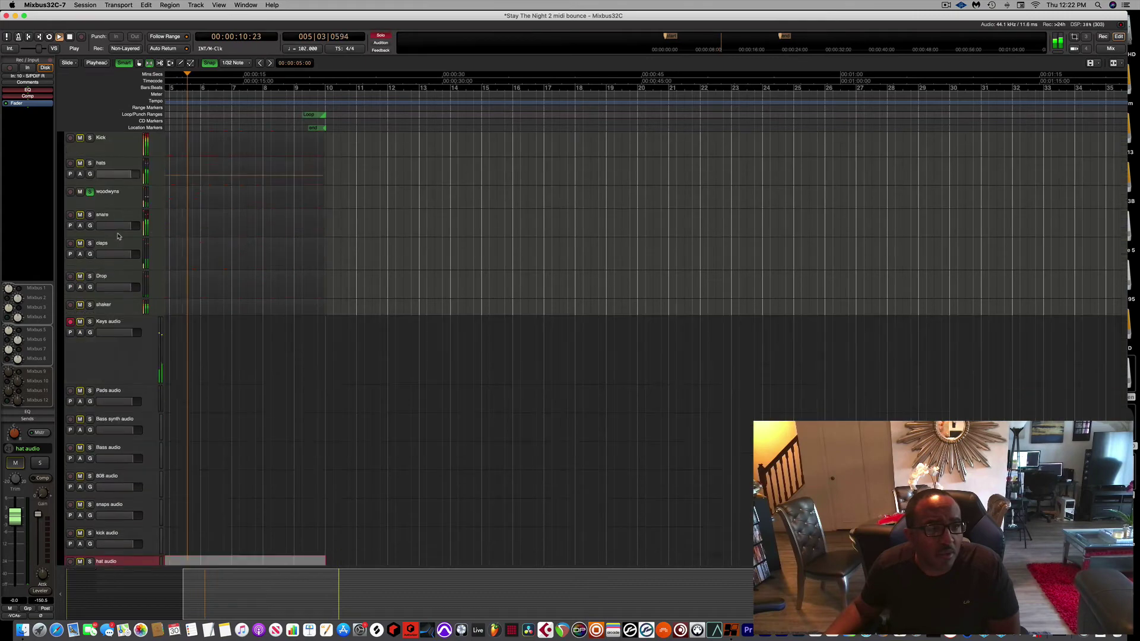
pyautogui.scroll(-5, 118, 236)
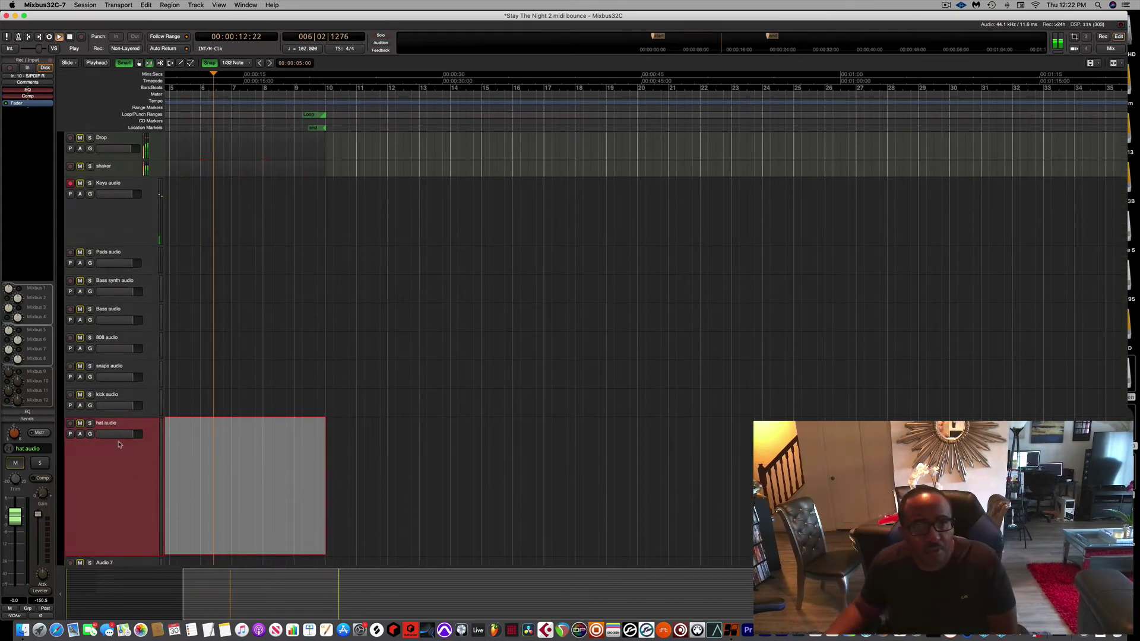
pyautogui.press('space')
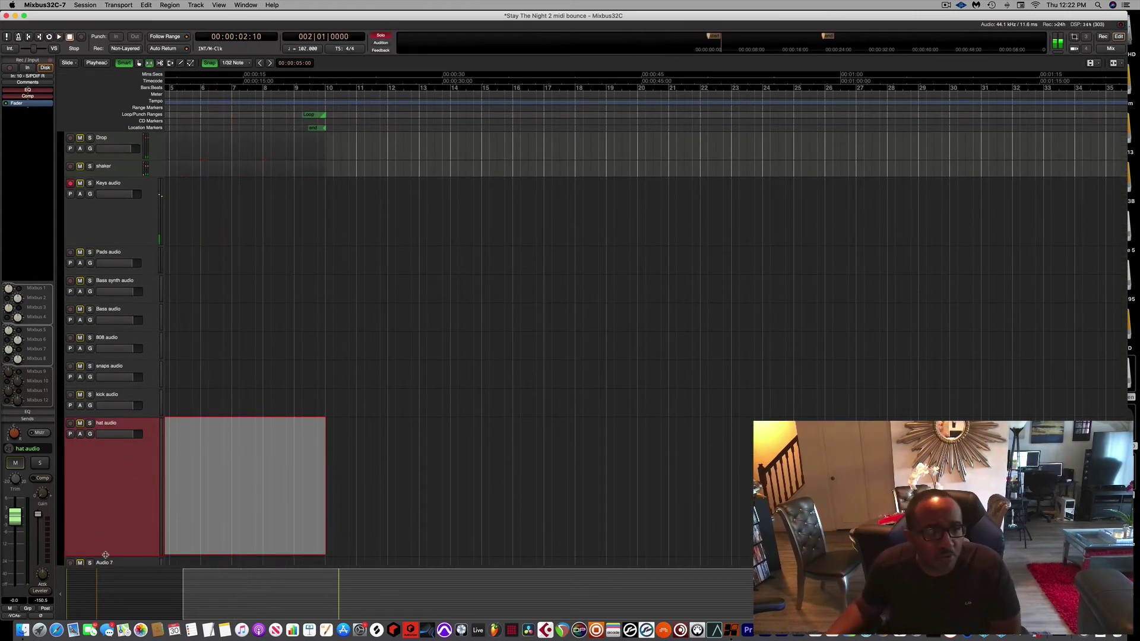
# Reduce the height of the hat audio track and remove the Audio 7 track from the session
pyautogui.moveTo(115, 544); pyautogui.dragTo(117, 512)
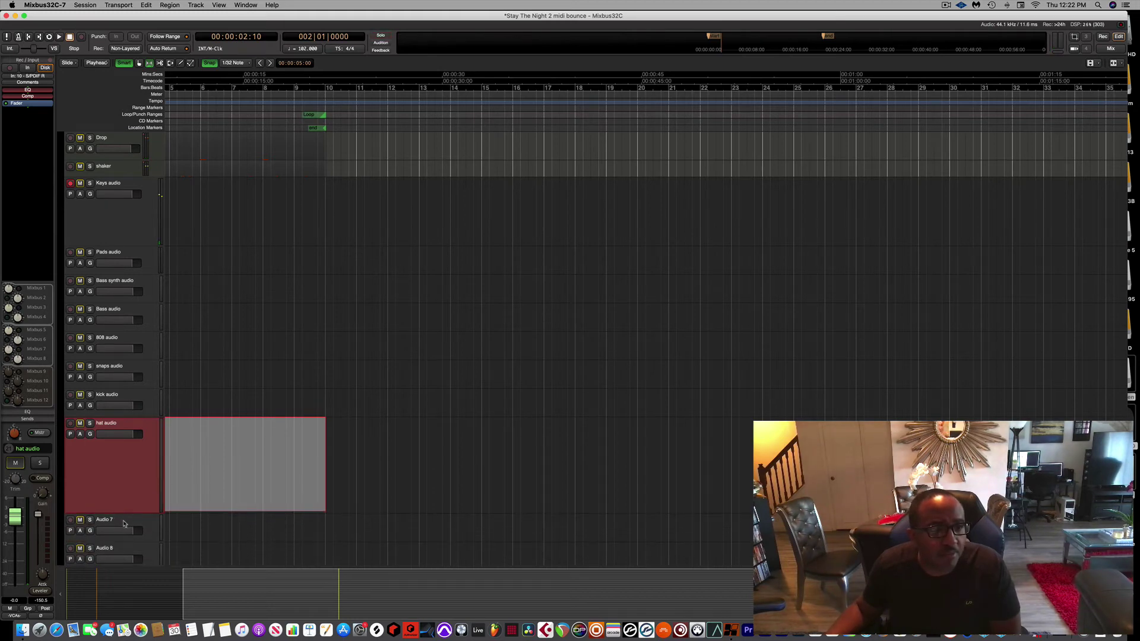
pyautogui.click(124, 523)
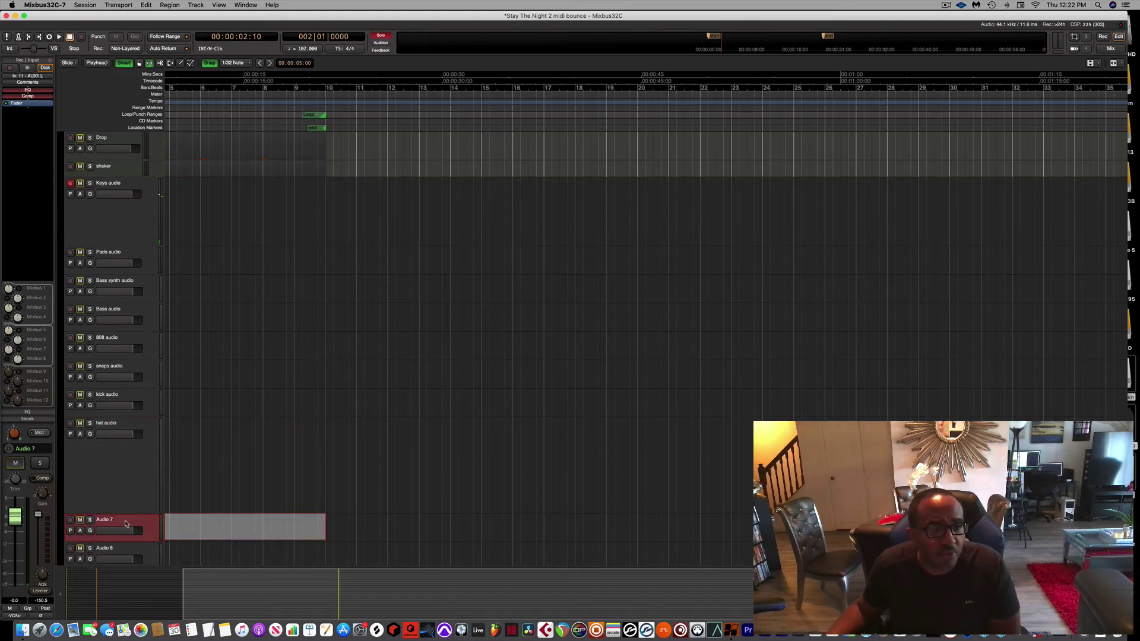
pyautogui.rightClick(125, 523)
pyautogui.click(144, 518)
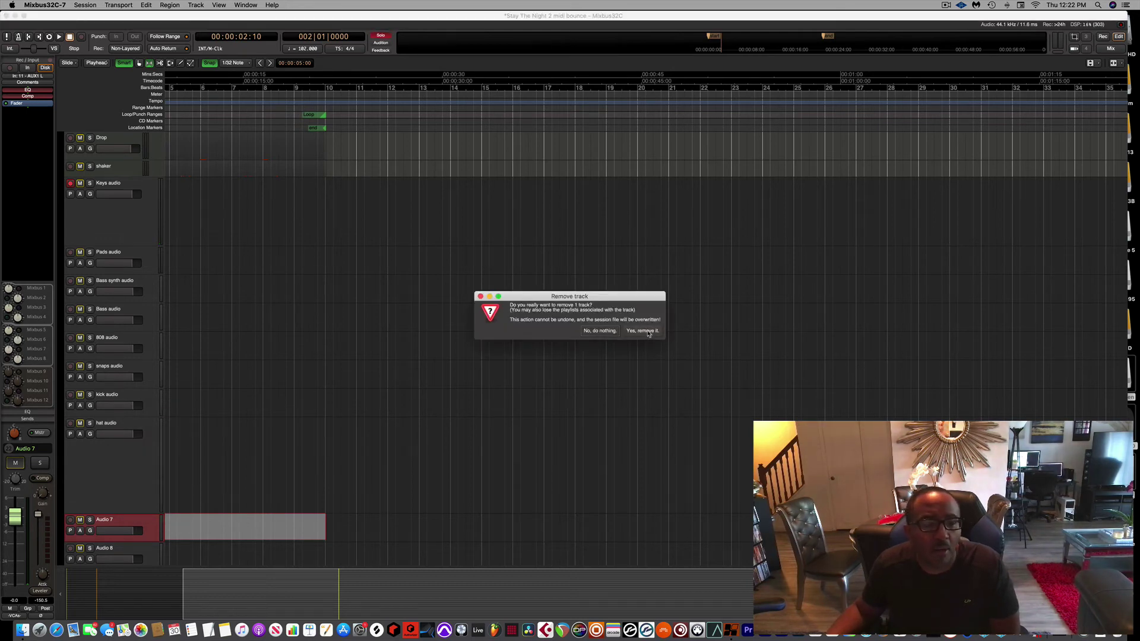
pyautogui.click(643, 331)
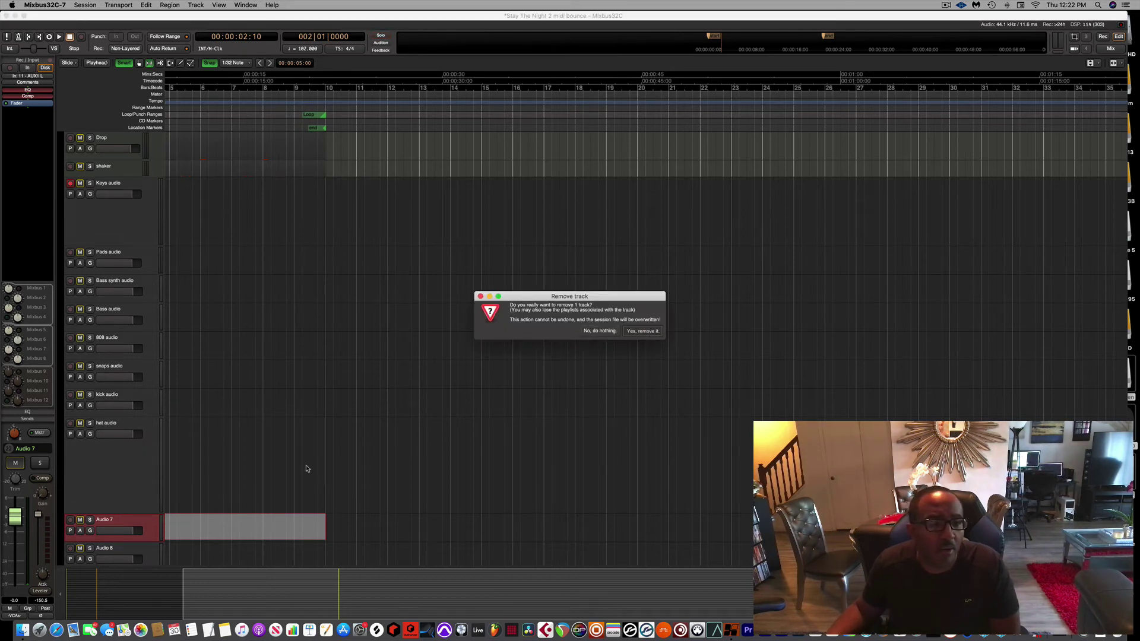
pyautogui.rightClick(123, 482)
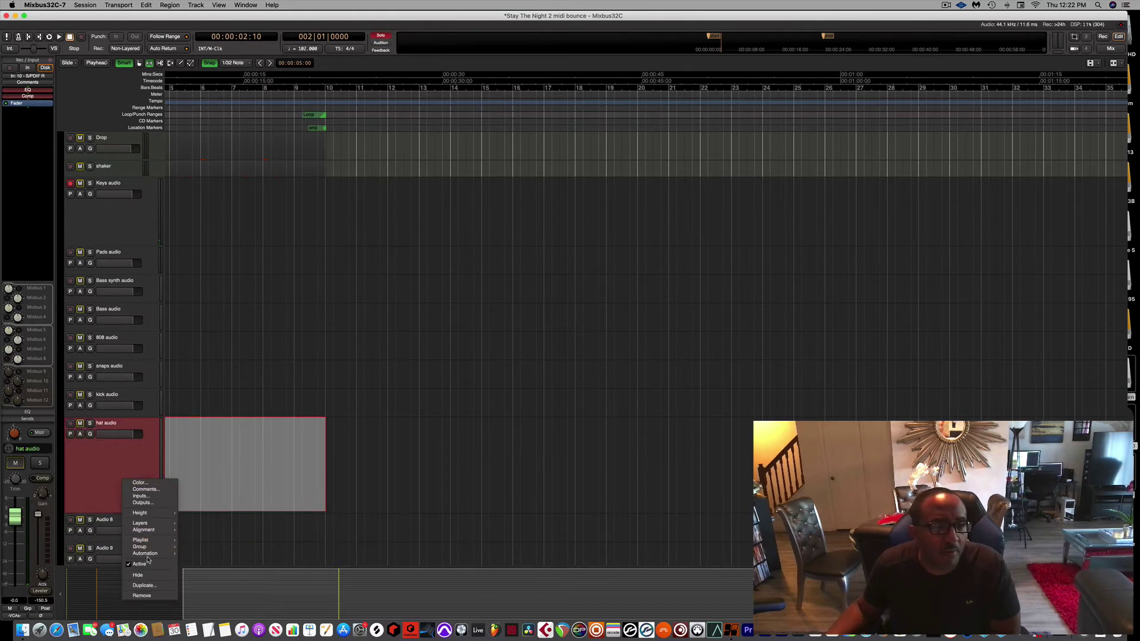
pyautogui.click(100, 480)
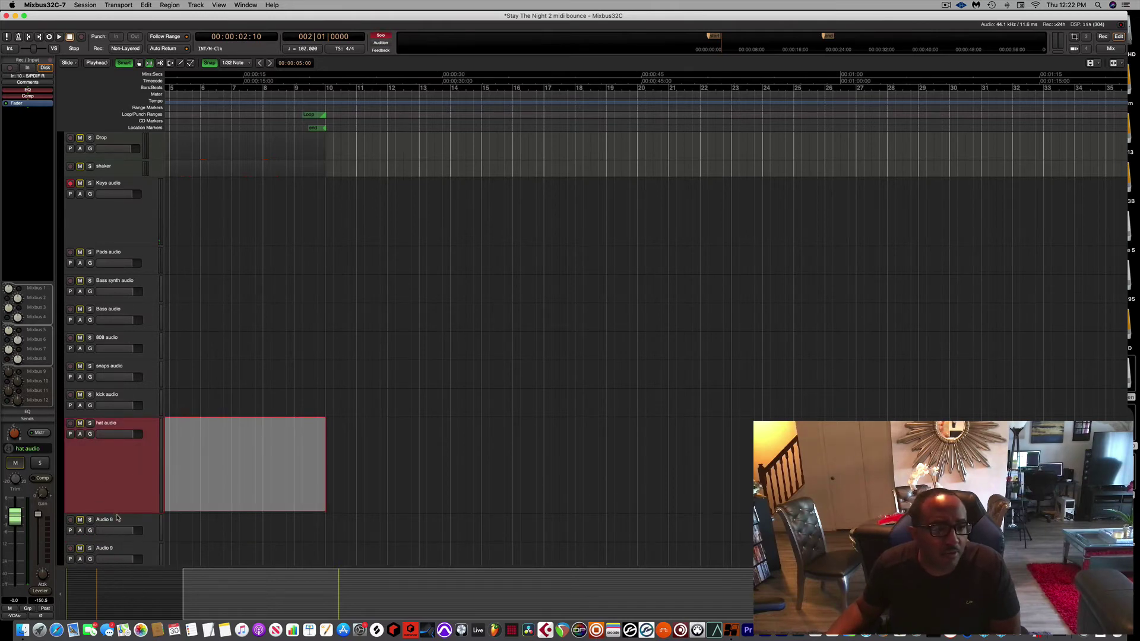
# Add one stereo audio track named woodwyns audio at the end of the track list
pyautogui.scroll(-10, 117, 529)
pyautogui.doubleClick(104, 352)
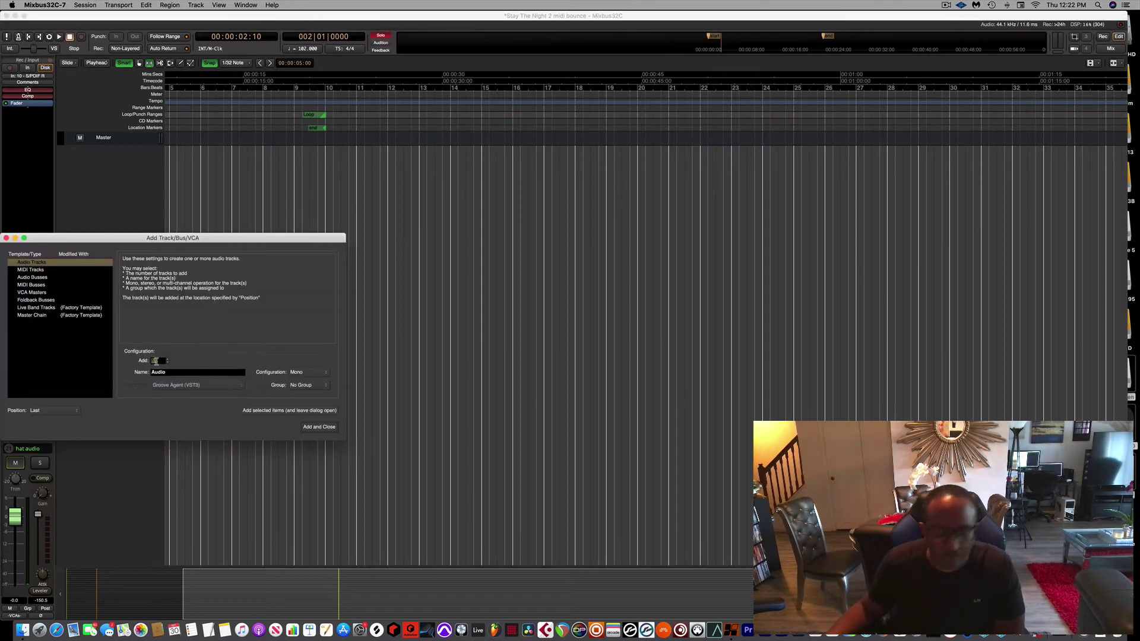
pyautogui.click(296, 372)
pyautogui.click(300, 382)
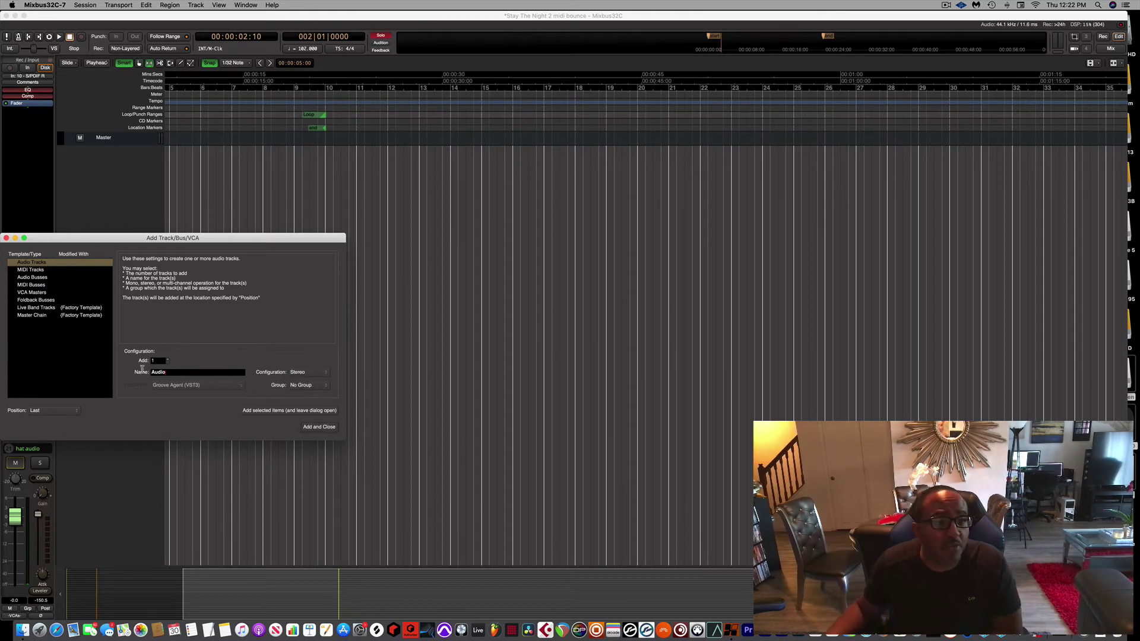
pyautogui.write('wood')
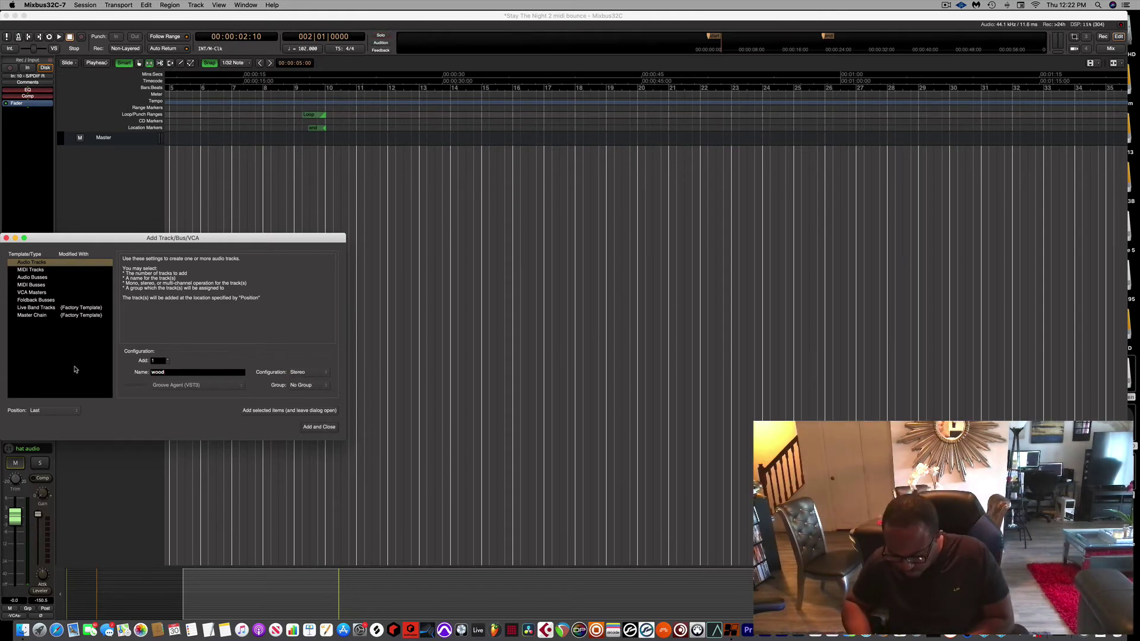
pyautogui.write('wyns')
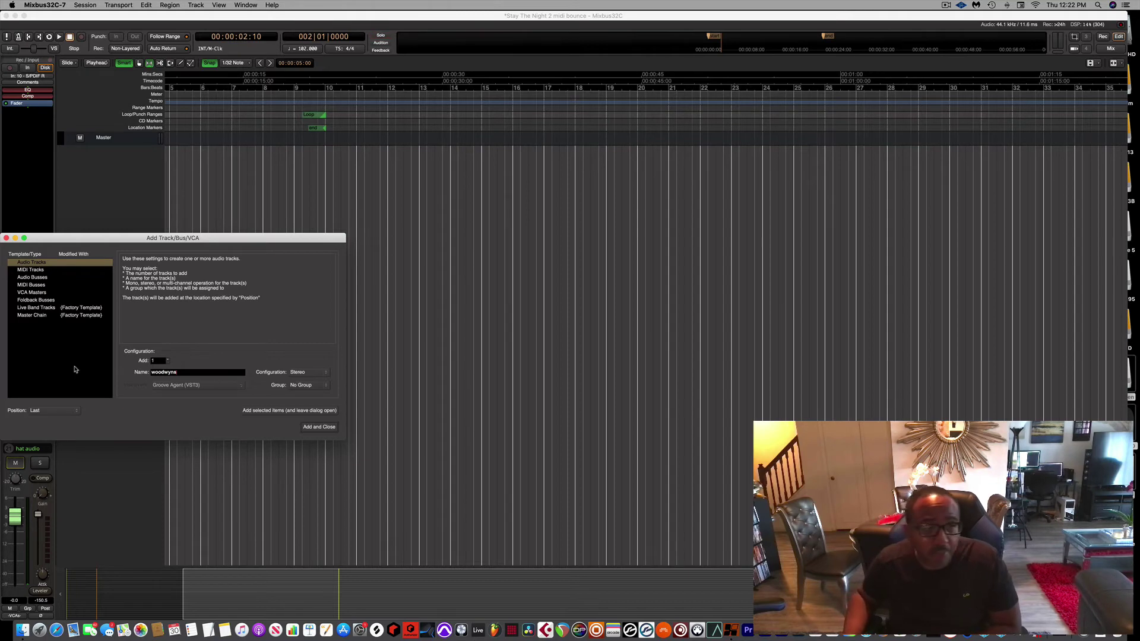
pyautogui.press('Return')
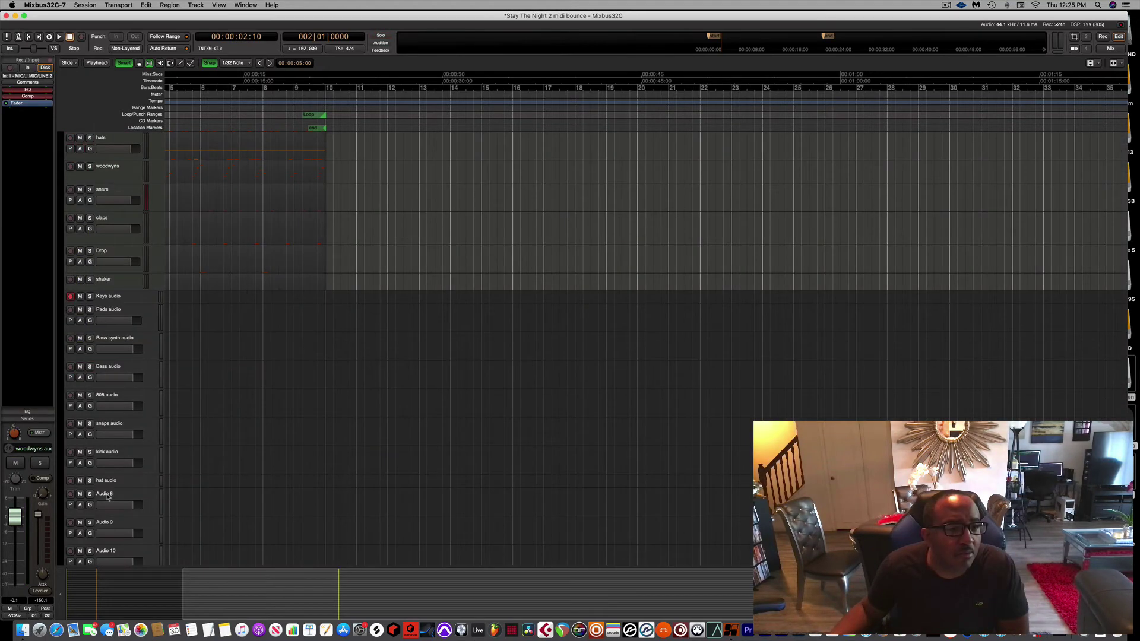
# Rename the Audio 8 track as snare audio
pyautogui.doubleClick(105, 494)
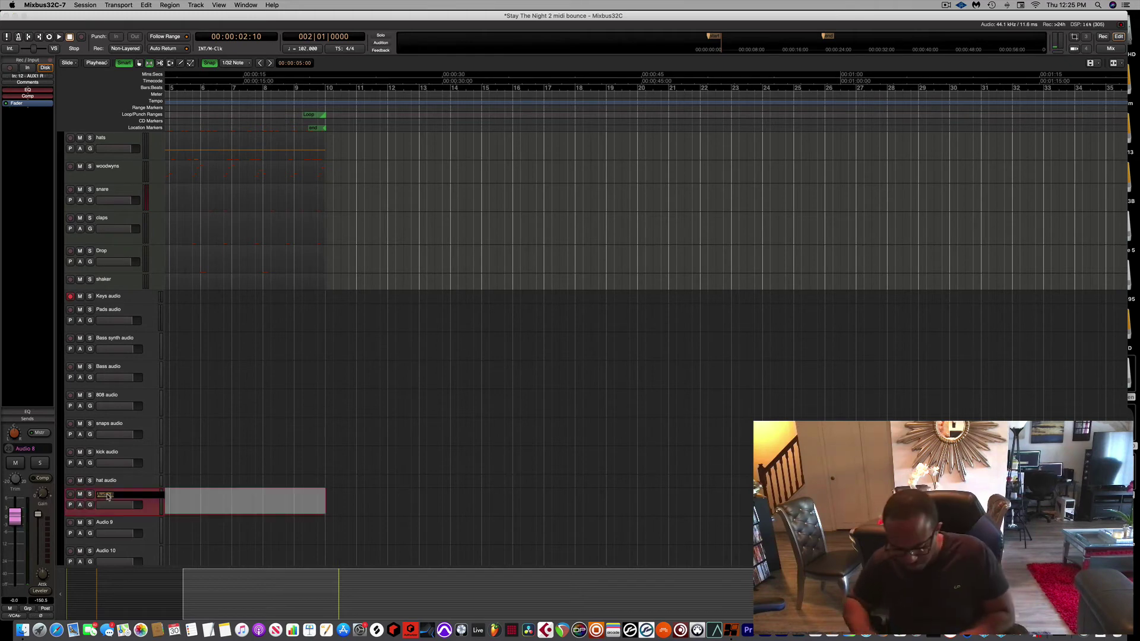
pyautogui.write('snare aud')
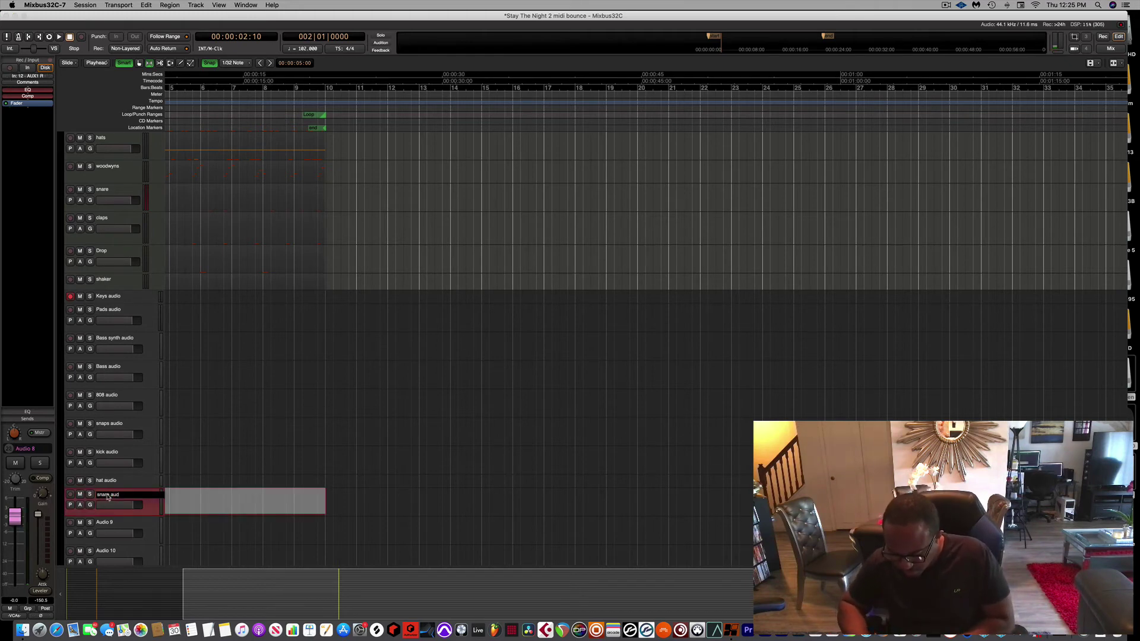
pyautogui.write('io')
pyautogui.press('Return')
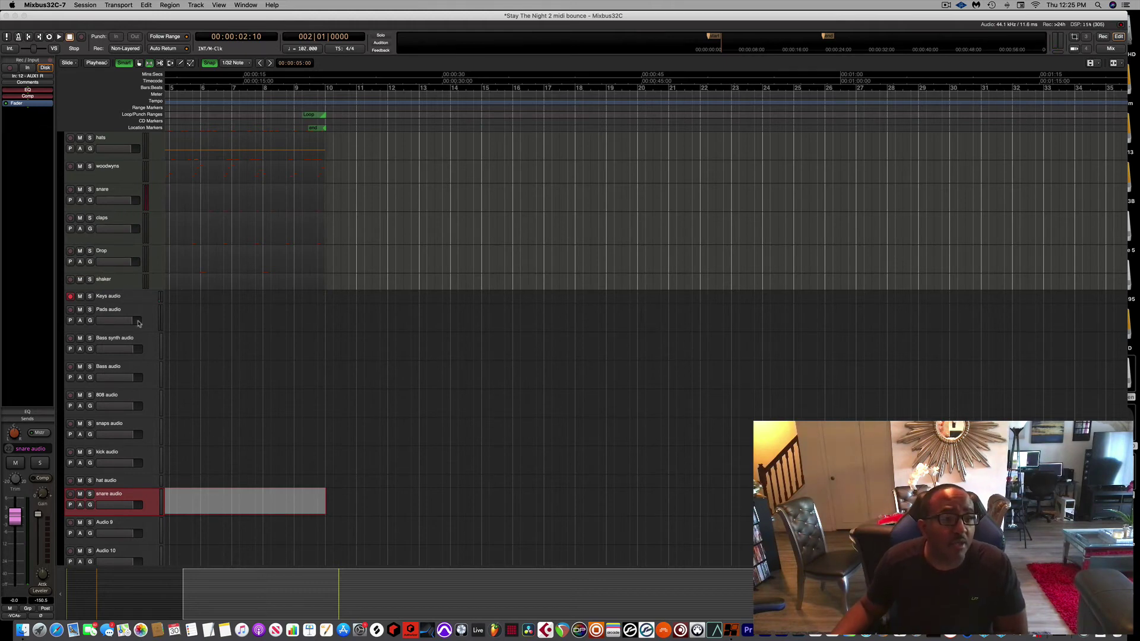
# Rename the Audio 9 track as claps audio and the Audio 10 track as drop audio
pyautogui.doubleClick(104, 522)
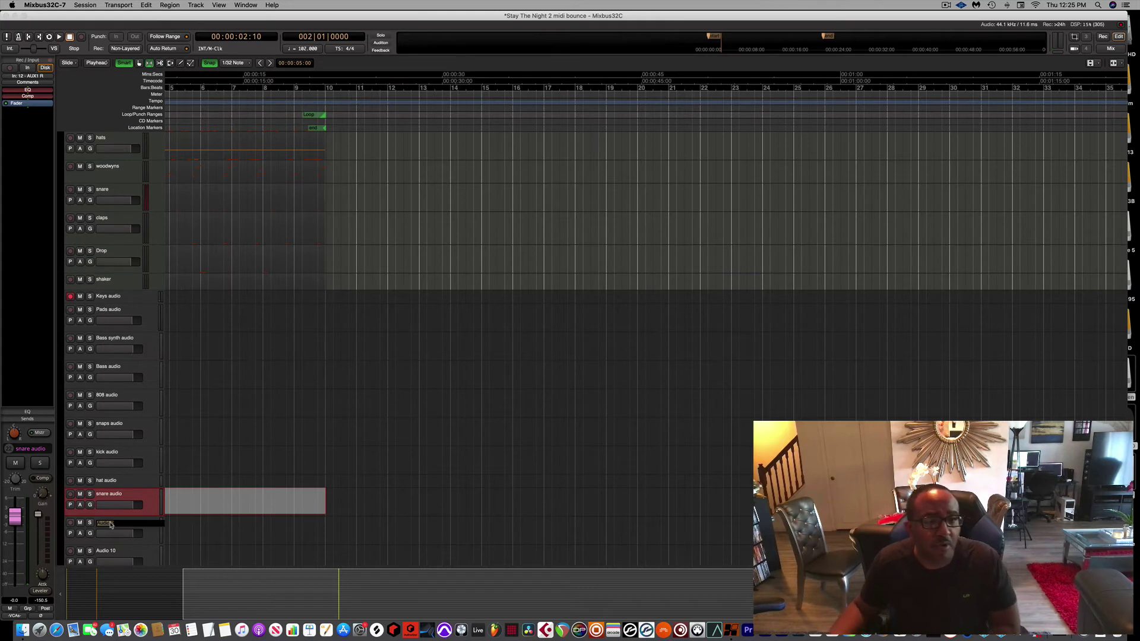
pyautogui.write('claps audio')
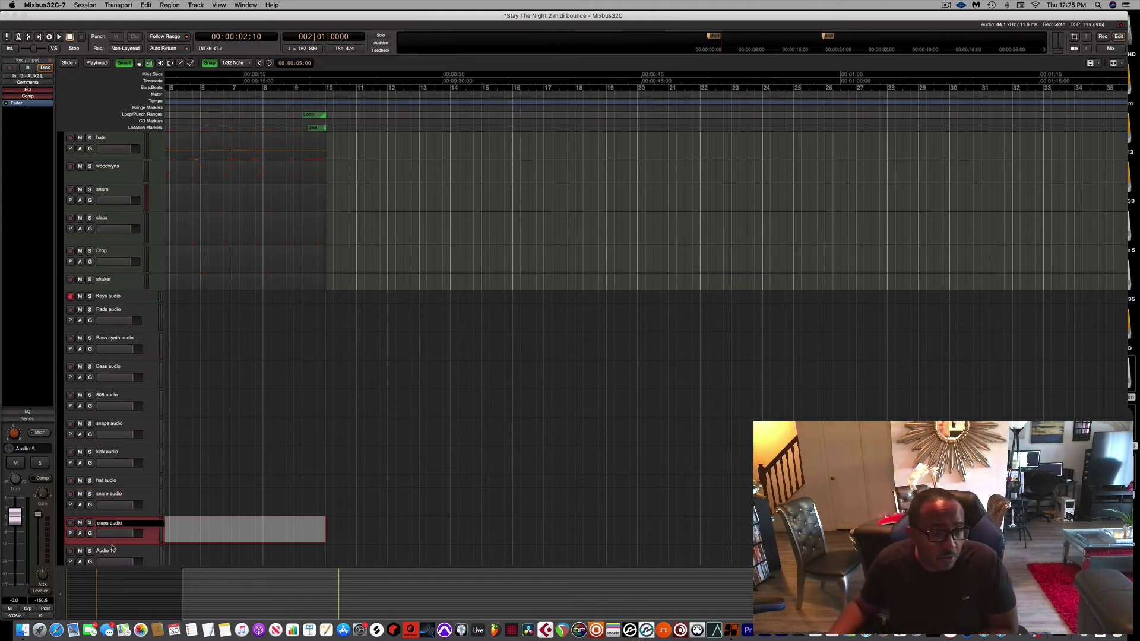
pyautogui.press('Tab')
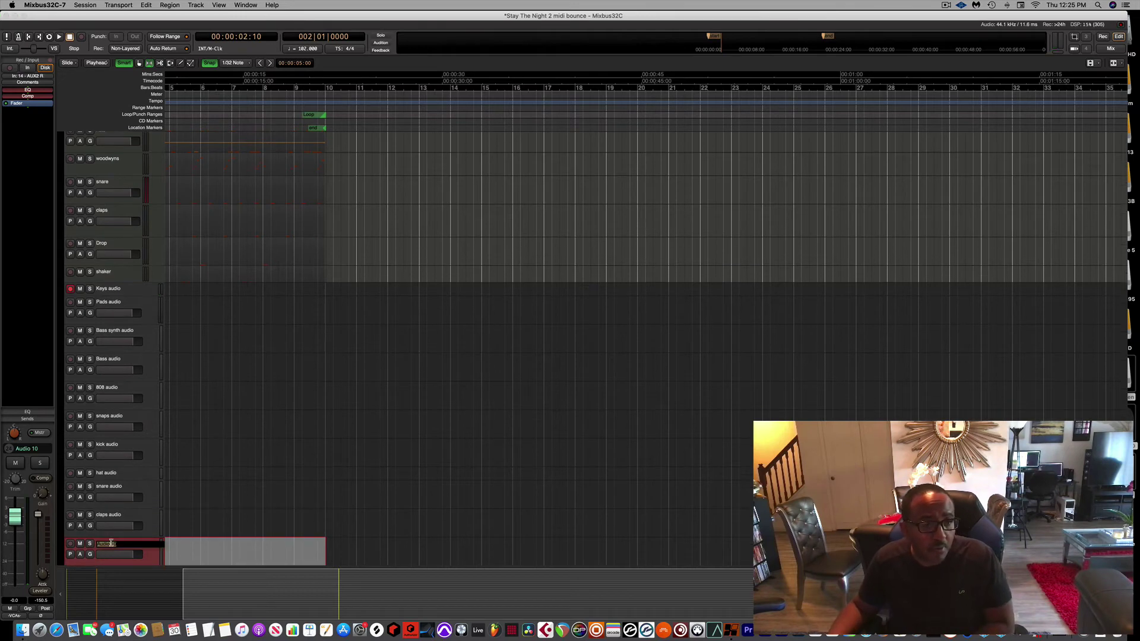
pyautogui.write('drop')
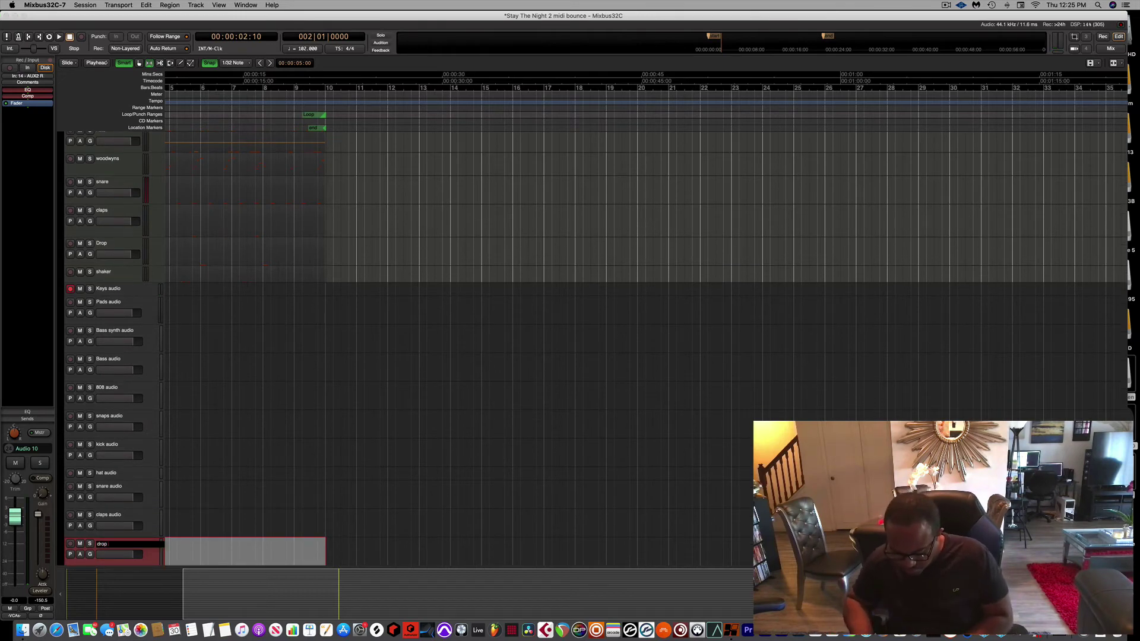
pyautogui.write(' audio')
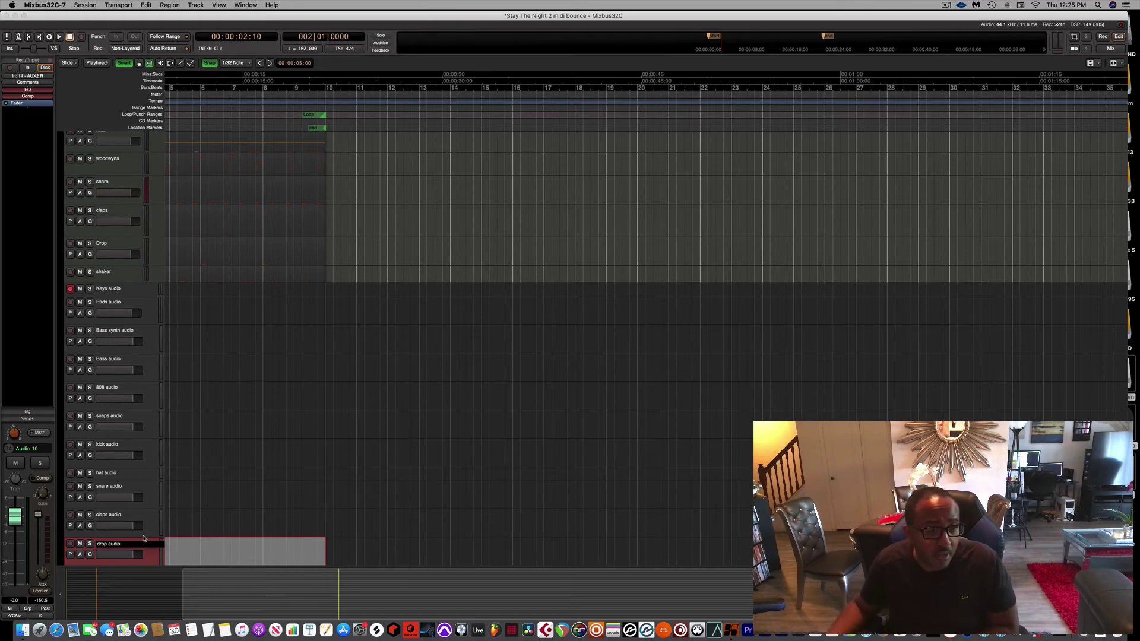
# Finish renaming the Audio 10 track as drop audio
pyautogui.press('Return')
pyautogui.scroll(-3, 139, 544)
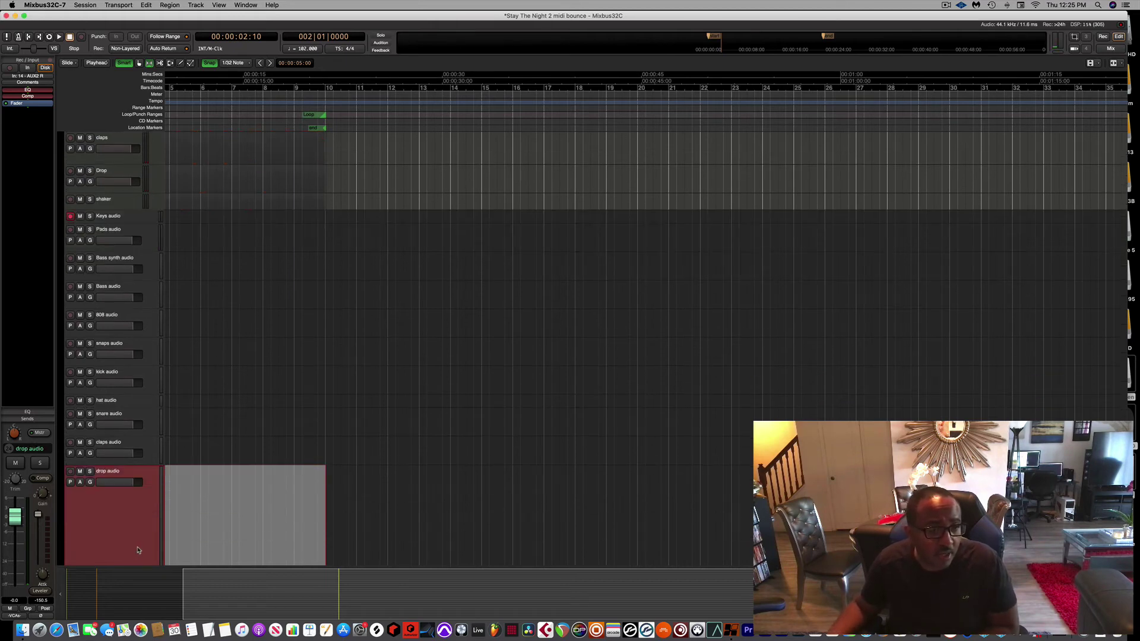
# In the audio connections, route the Keys, pads, Bass synth, Bass and 808 outputs to their matching audio track inputs
pyautogui.click(245, 5)
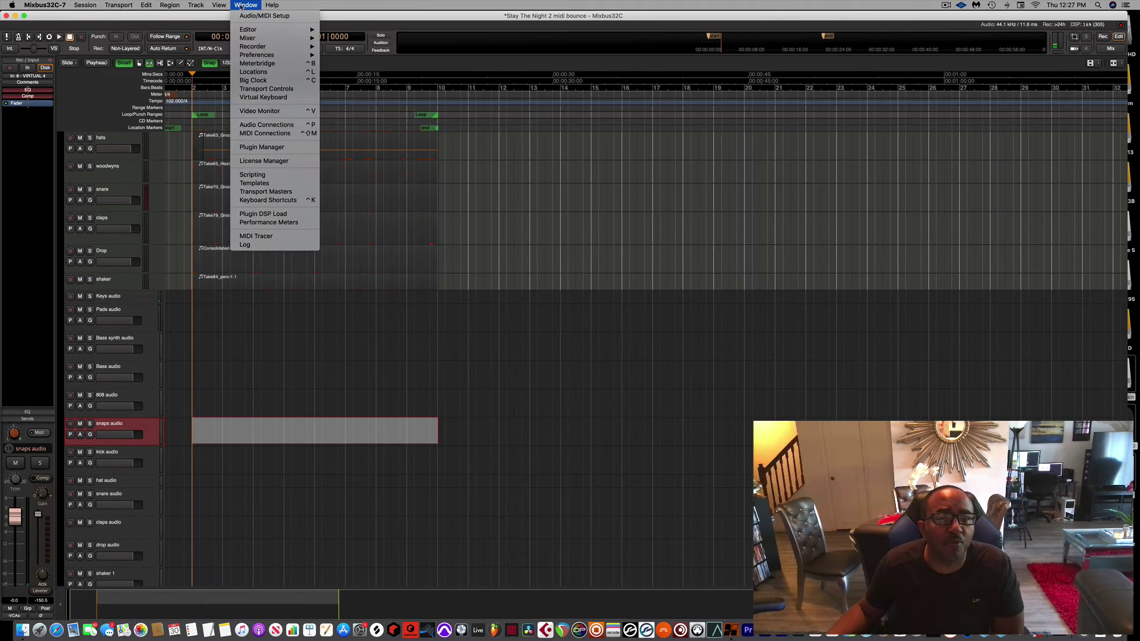
pyautogui.click(276, 125)
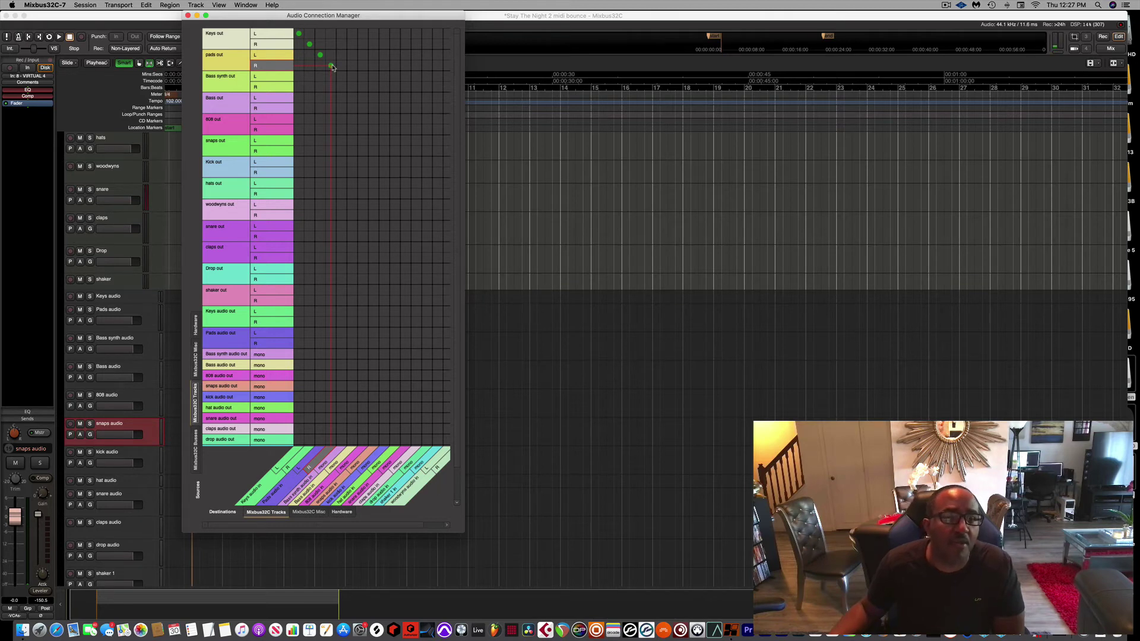
pyautogui.moveTo(333, 67); pyautogui.dragTo(352, 86)
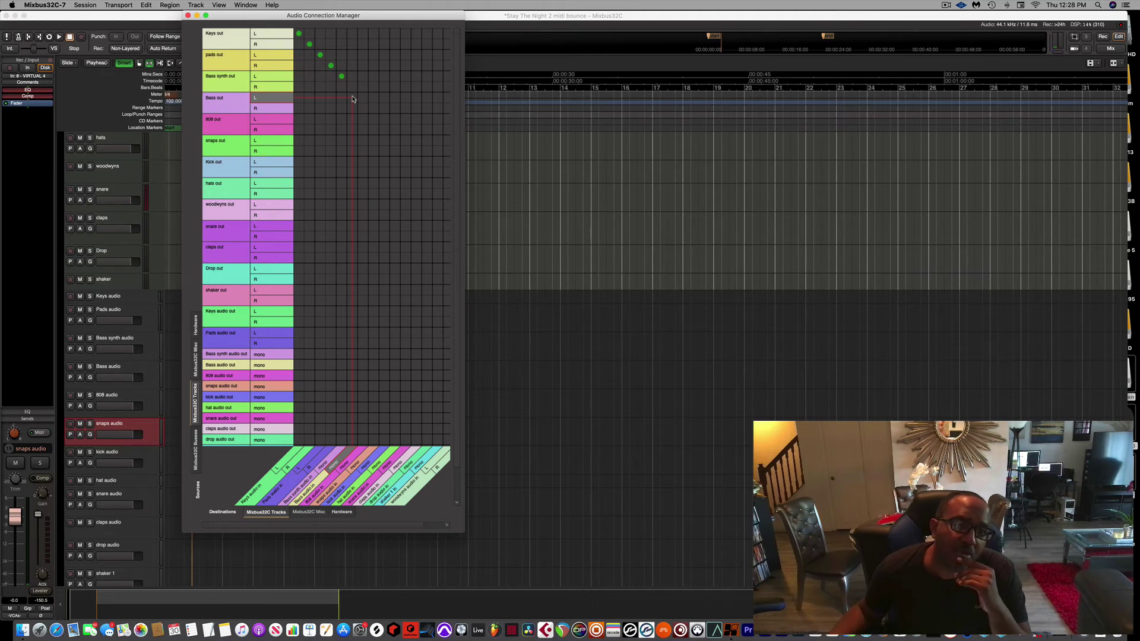
pyautogui.click(352, 98)
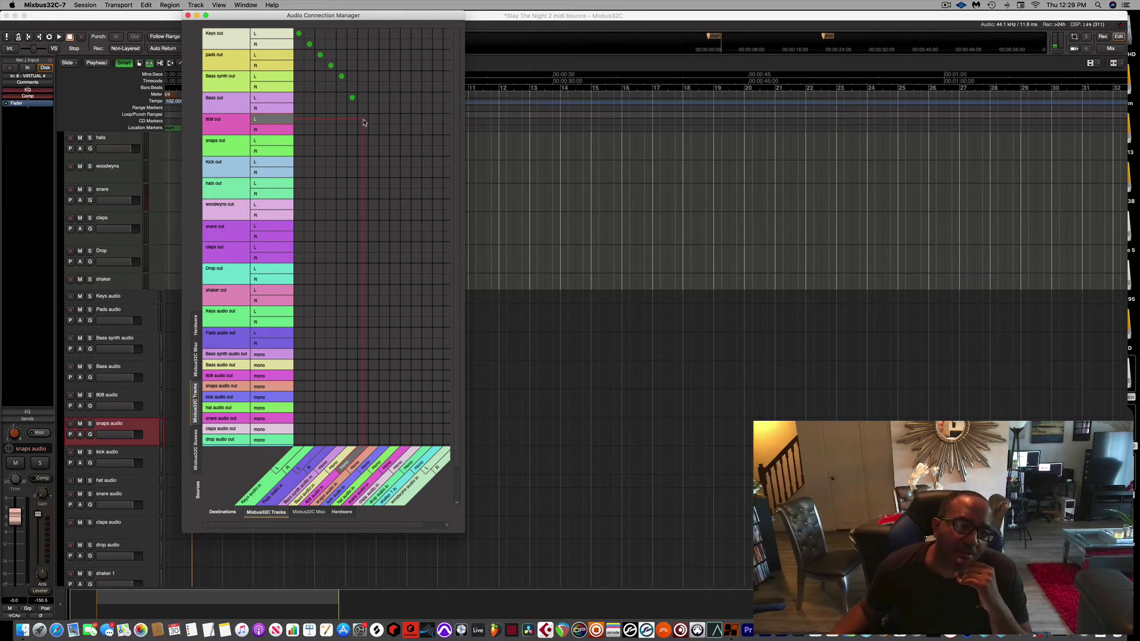
pyautogui.click(363, 119)
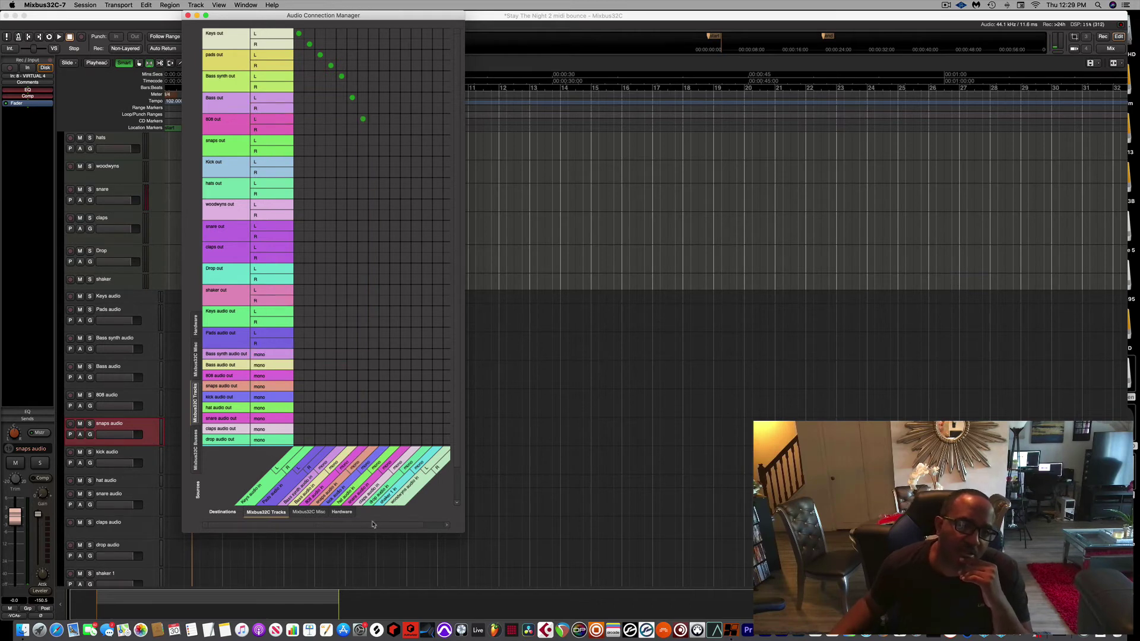
# Route the left outputs of snaps, Kick and hats to the snaps audio, kick audio and hat audio inputs
pyautogui.click(374, 141)
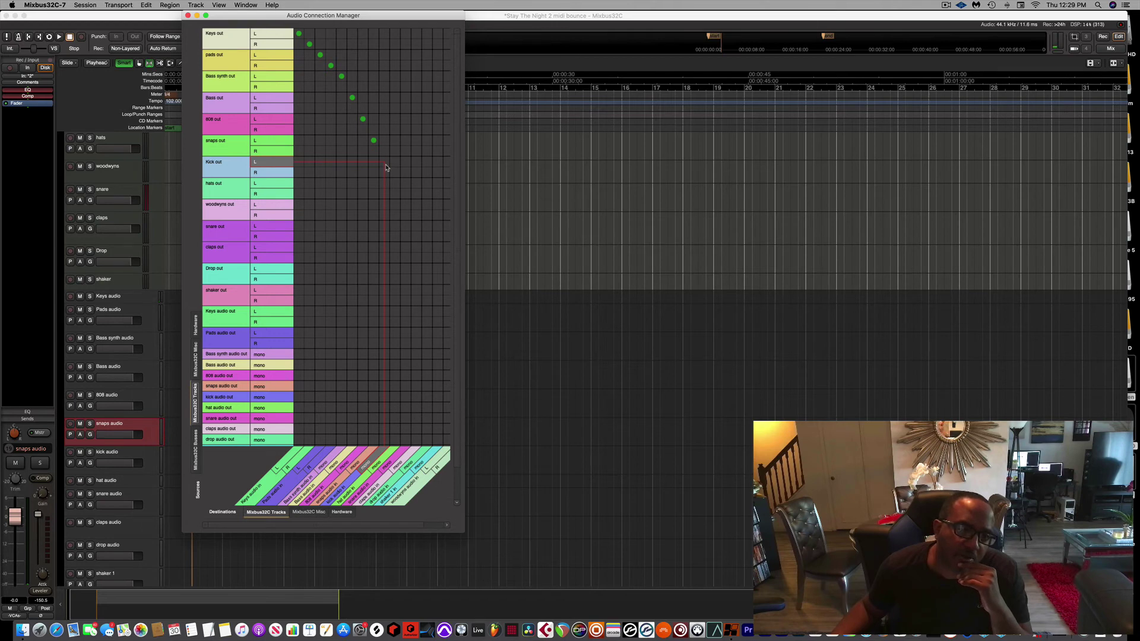
pyautogui.click(386, 165)
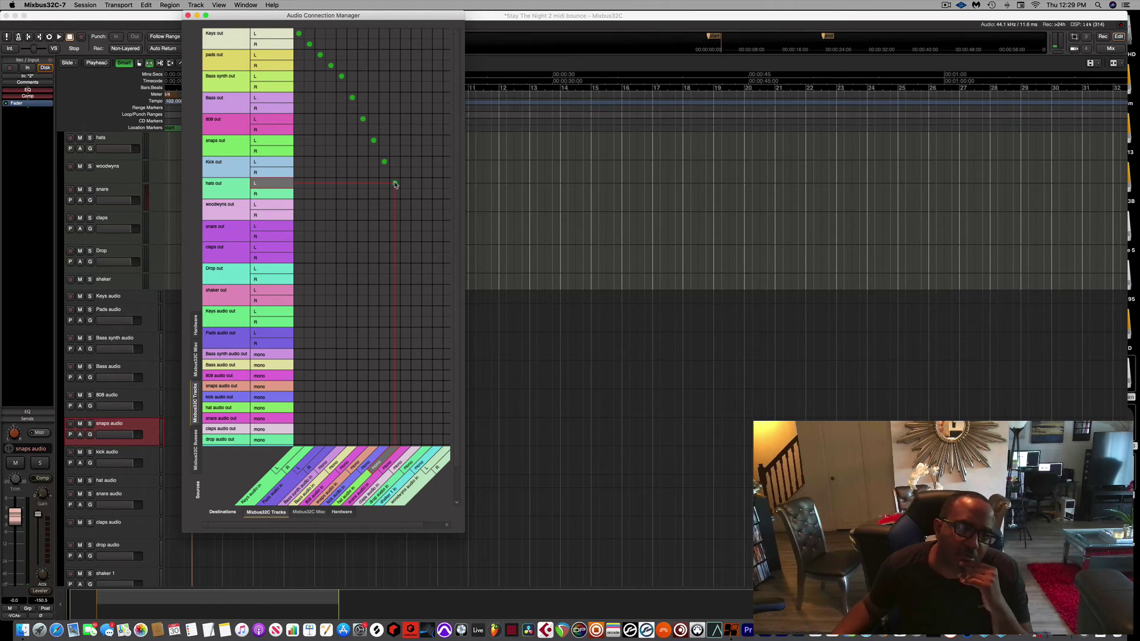
pyautogui.click(396, 184)
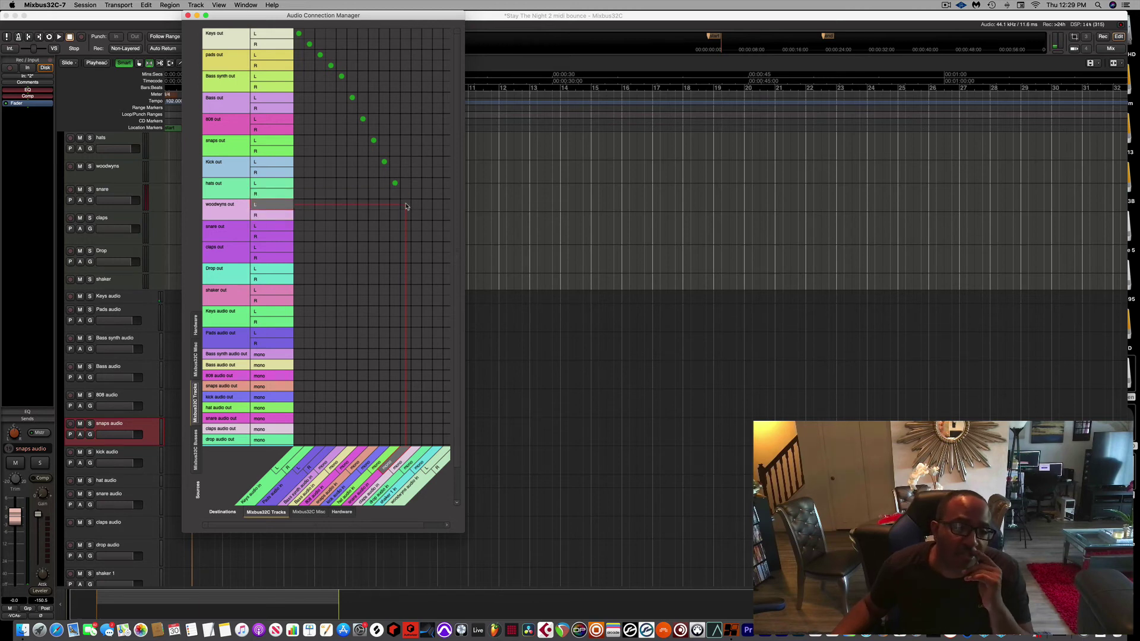
# Route woodwyns left and right to woodwyns audio, connect the left snare, claps, Drop and shaker outputs to their audio tracks, and close the connection manager
pyautogui.click(448, 208)
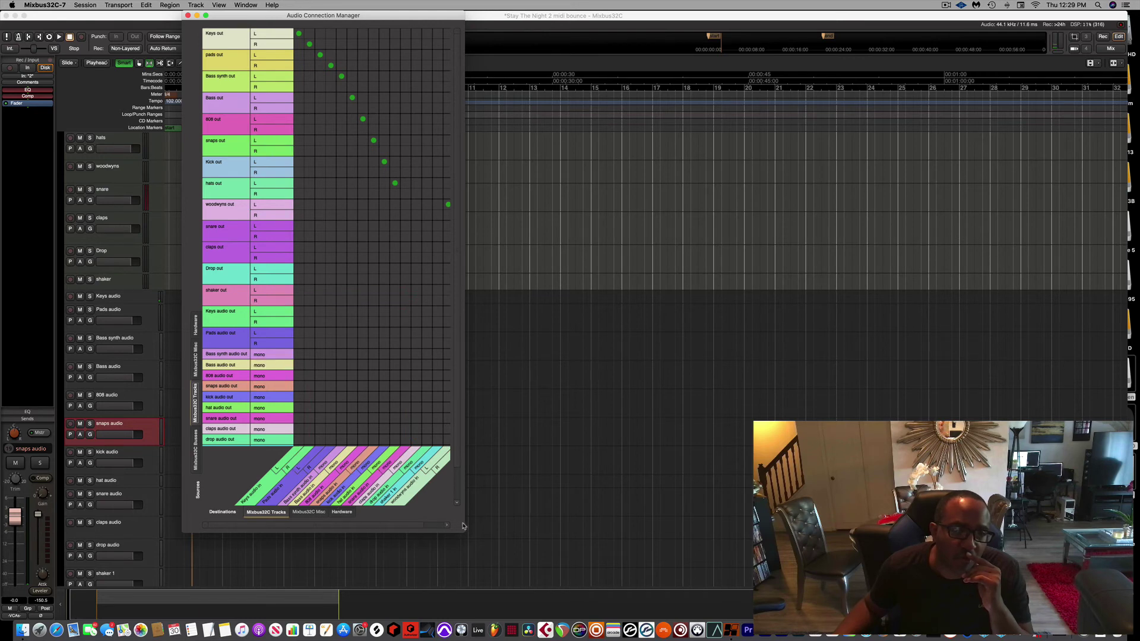
pyautogui.moveTo(465, 522); pyautogui.dragTo(552, 524)
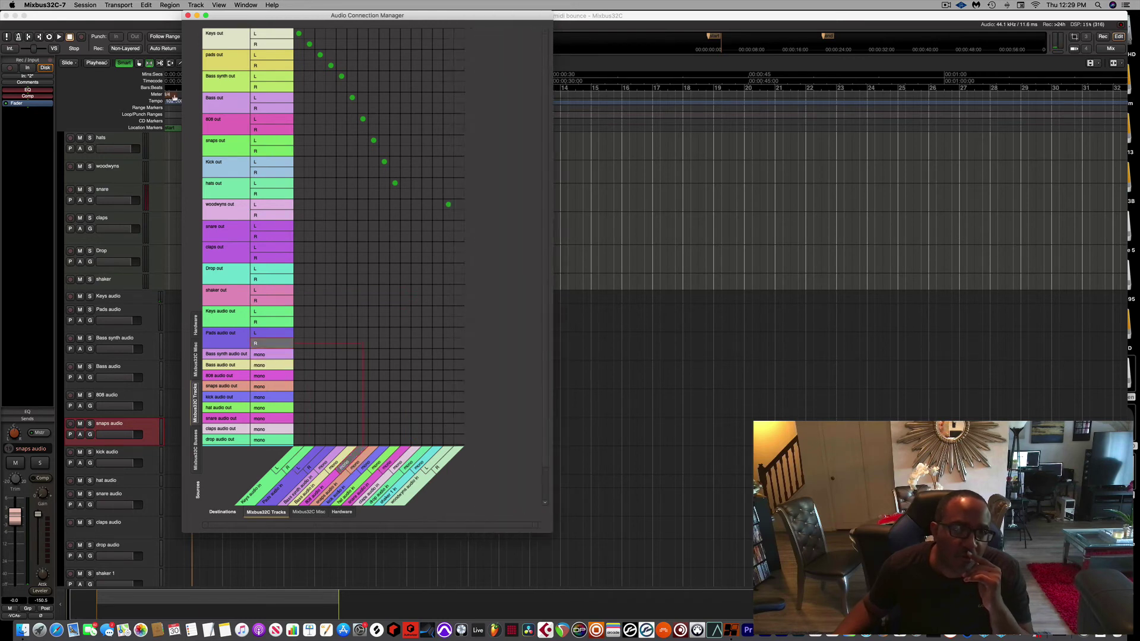
pyautogui.click(460, 215)
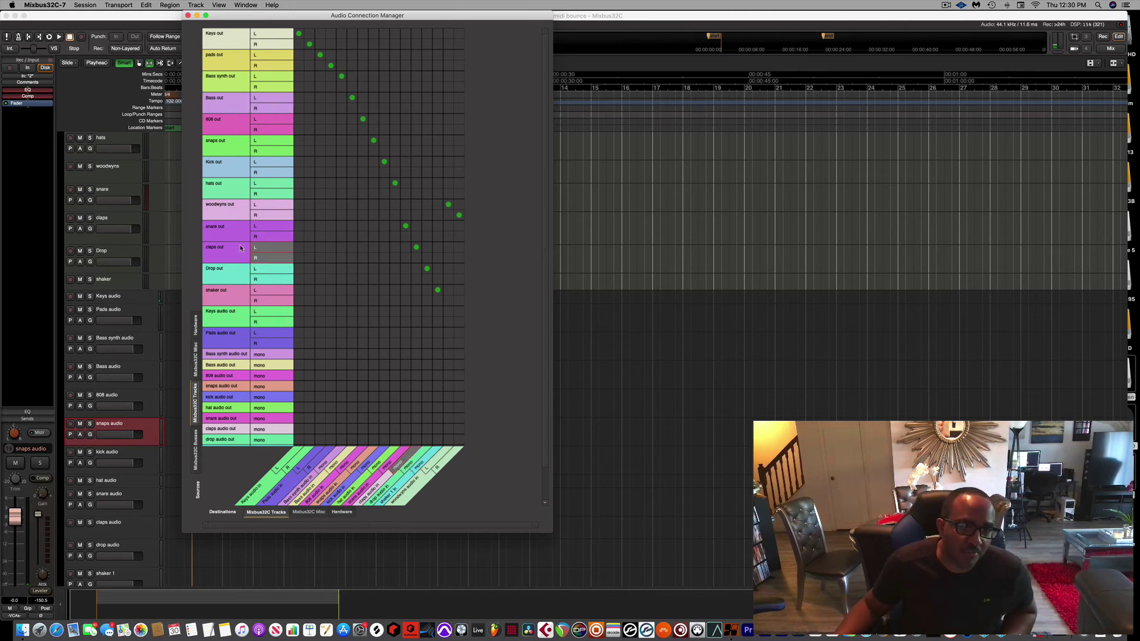
pyautogui.click(188, 15)
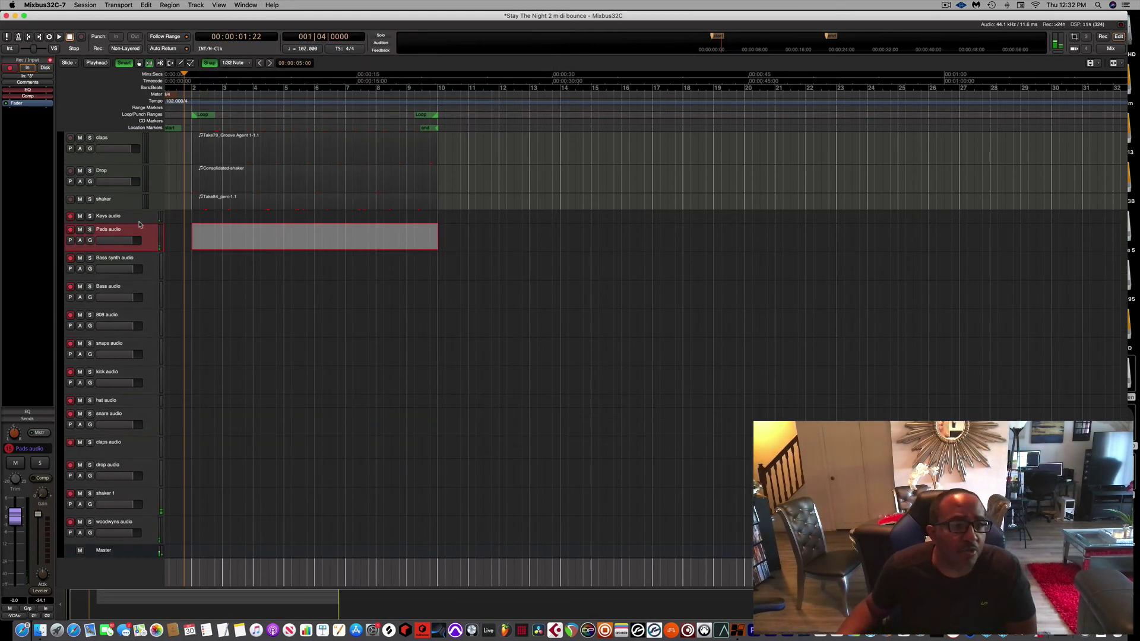
# Enable input monitoring on the Keys audio, Pads audio, Bass synth audio and Bass audio tracks
pyautogui.click(135, 219)
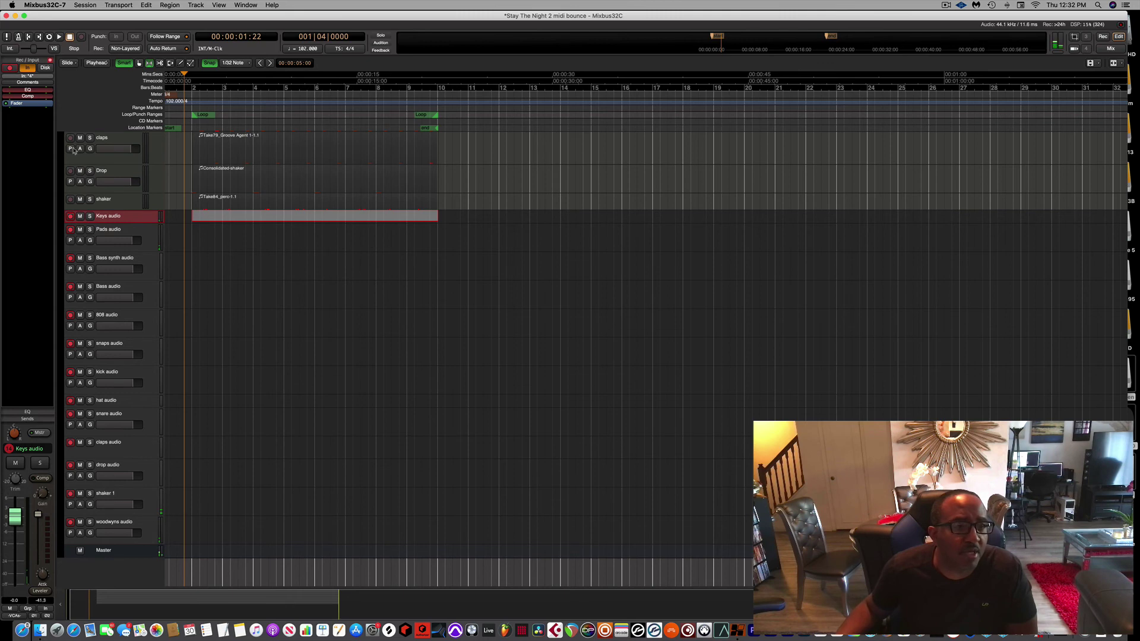
pyautogui.click(136, 236)
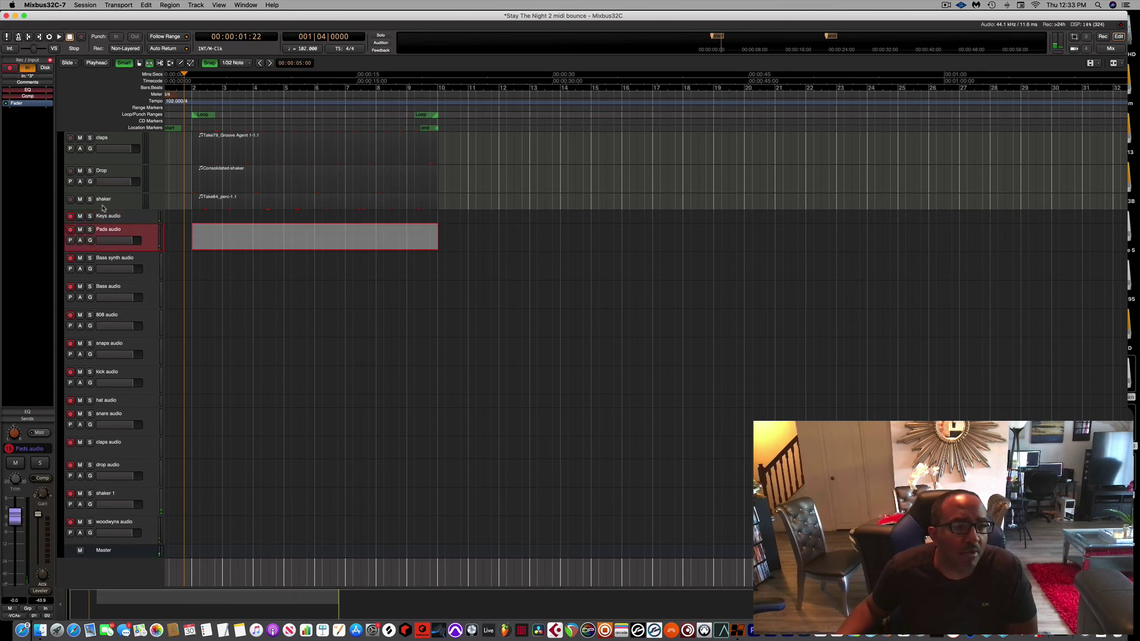
pyautogui.click(148, 270)
pyautogui.click(27, 67)
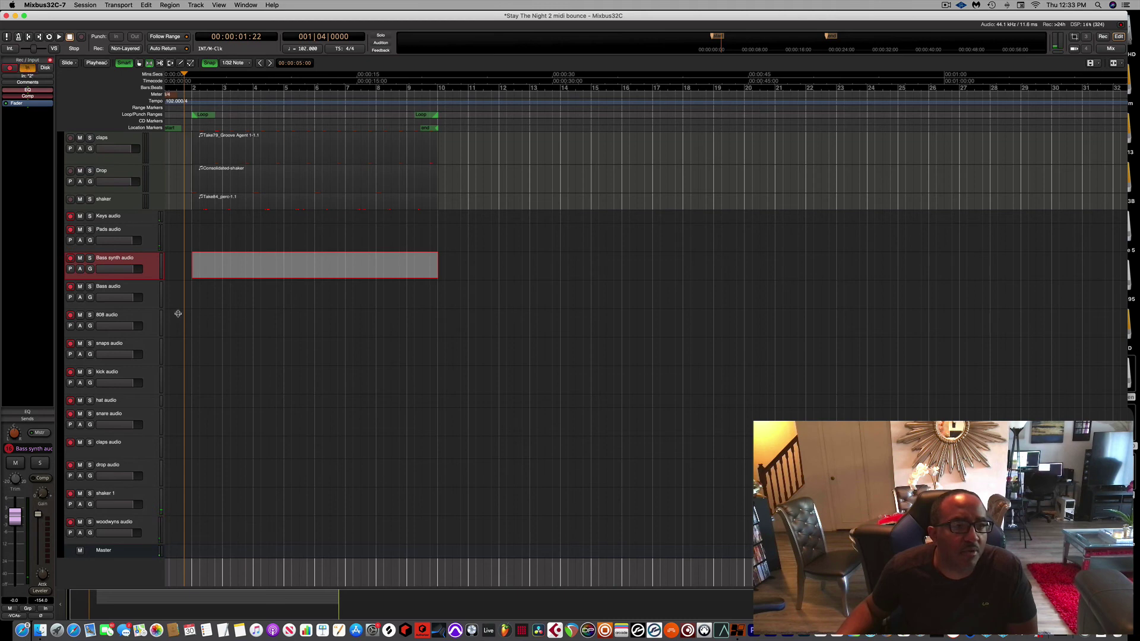
pyautogui.click(151, 297)
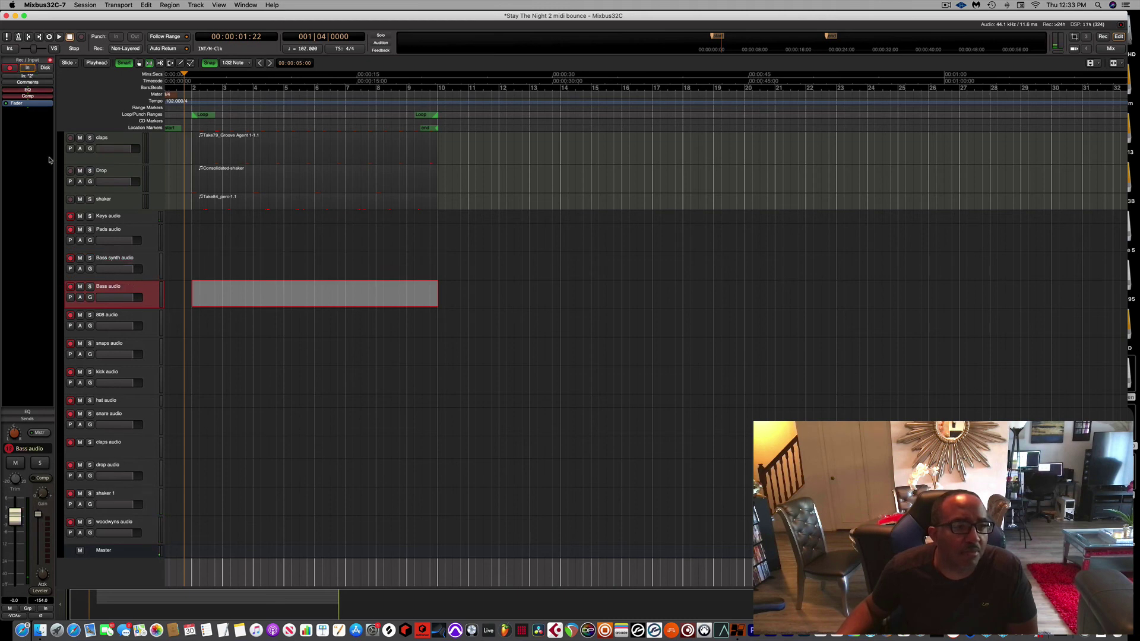
pyautogui.click(26, 68)
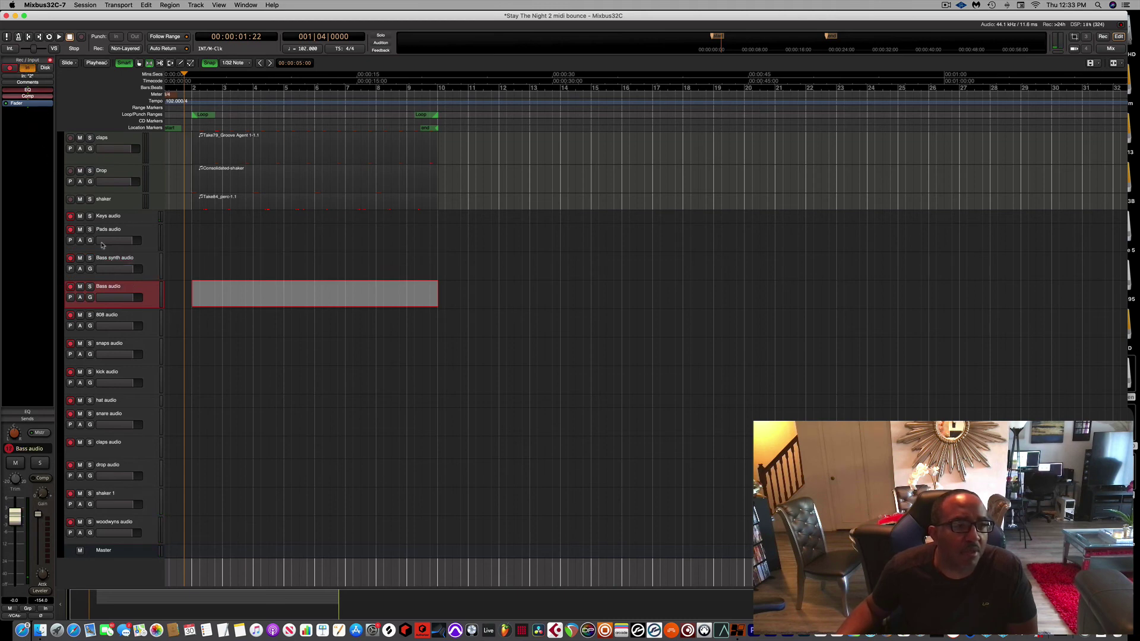
# Enable input monitoring on the 808 audio, snaps audio, kick audio and hat audio tracks
pyautogui.click(138, 321)
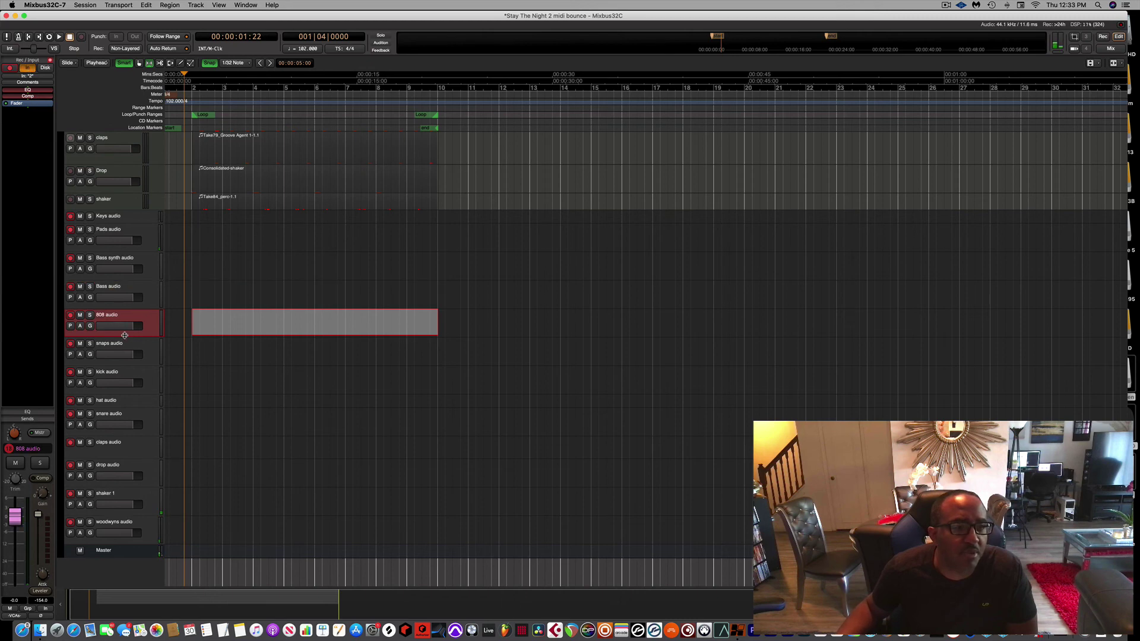
pyautogui.click(147, 351)
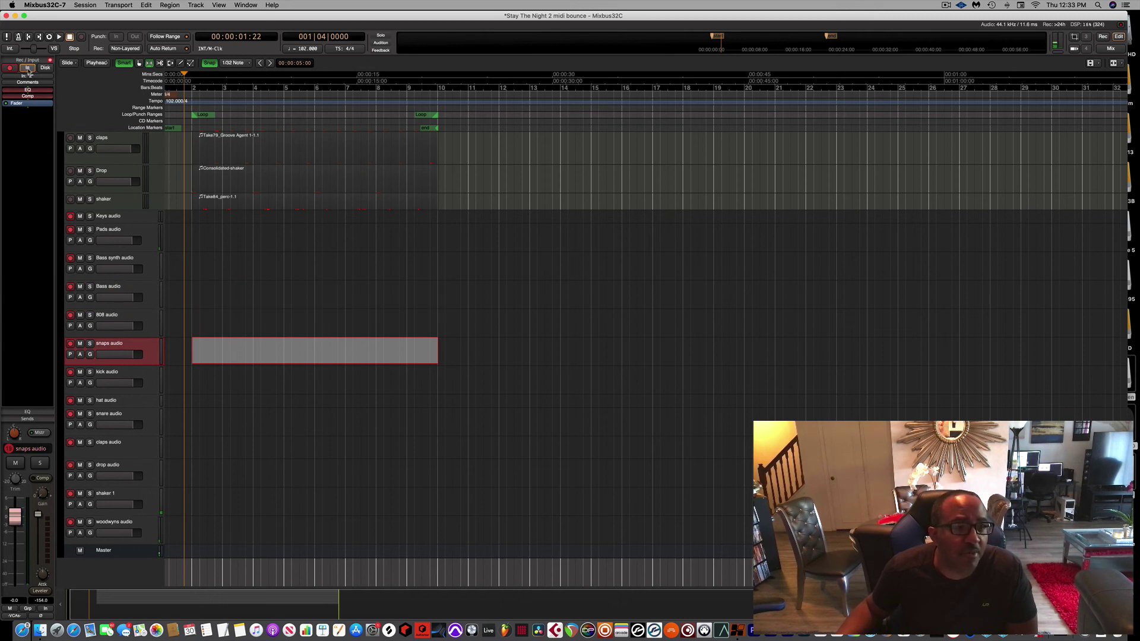
pyautogui.click(146, 383)
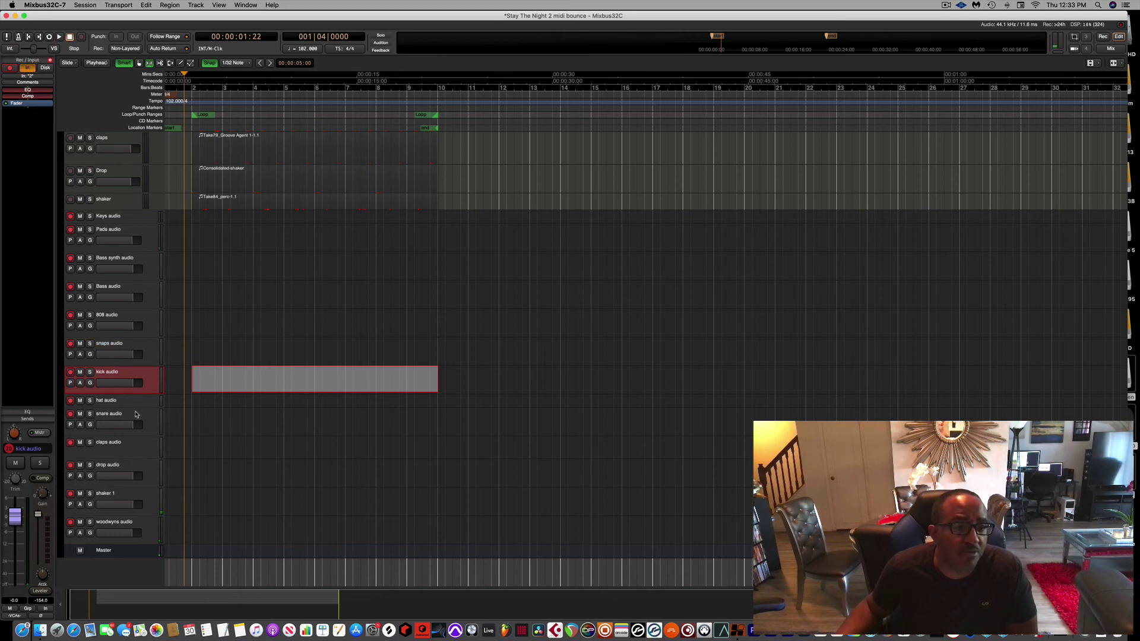
pyautogui.click(133, 404)
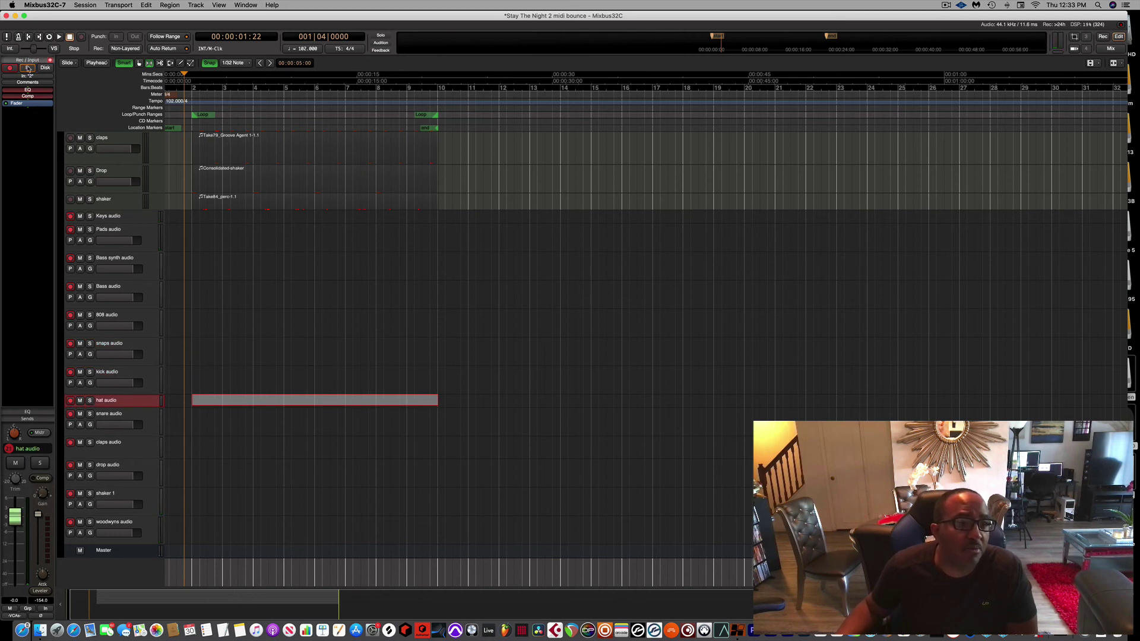
# Enable input monitoring on the snare audio, claps audio and drop audio tracks
pyautogui.click(138, 420)
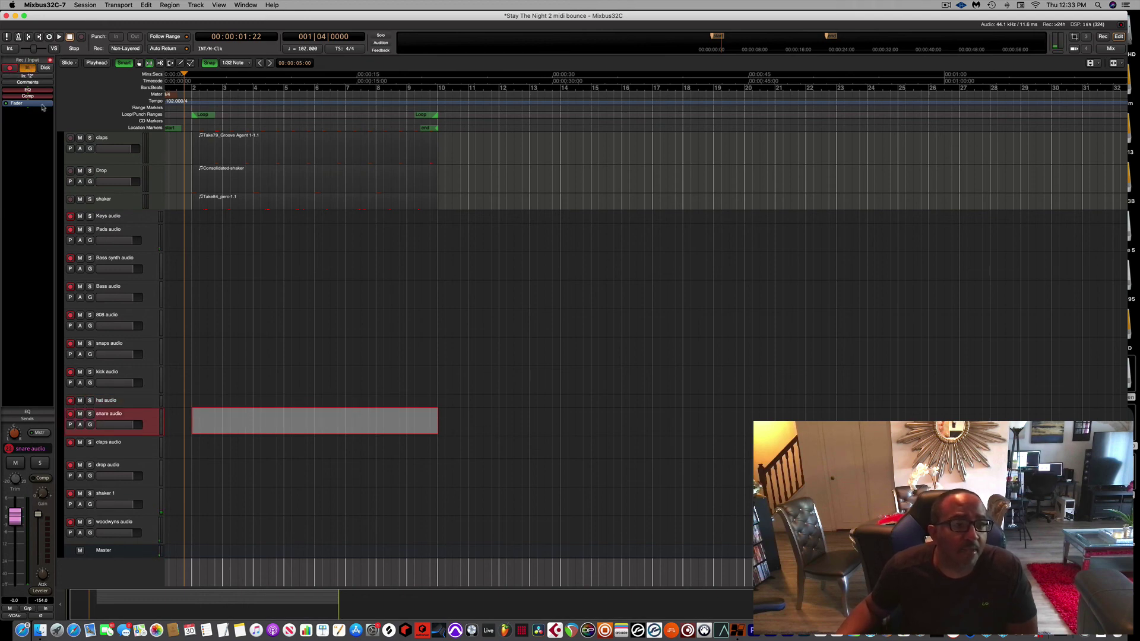
pyautogui.click(138, 445)
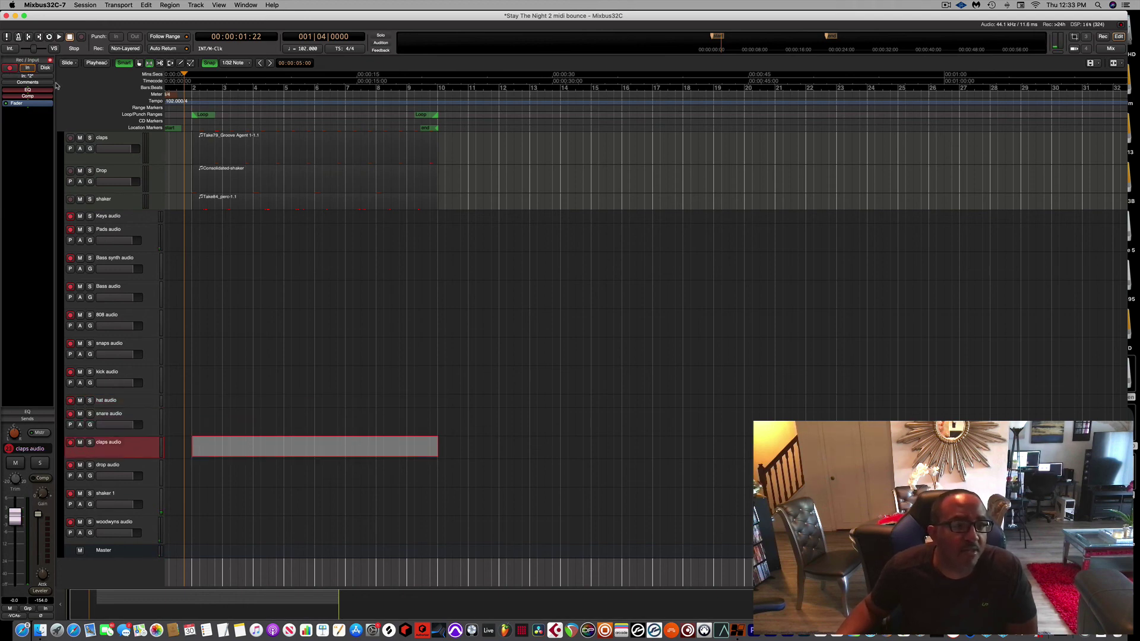
pyautogui.click(28, 67)
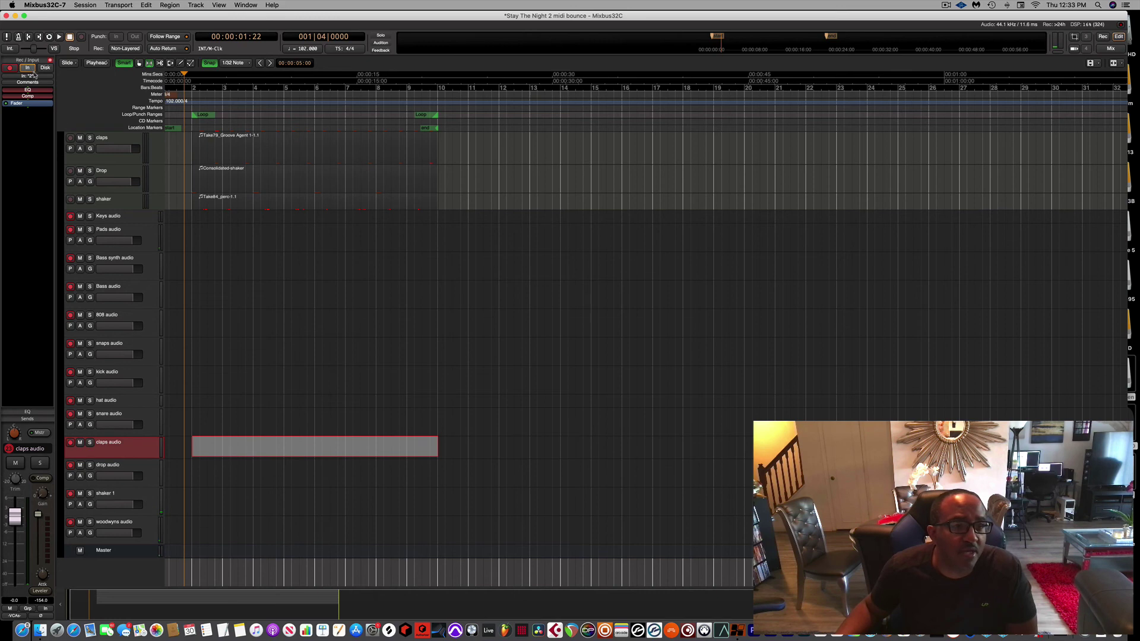
pyautogui.click(150, 479)
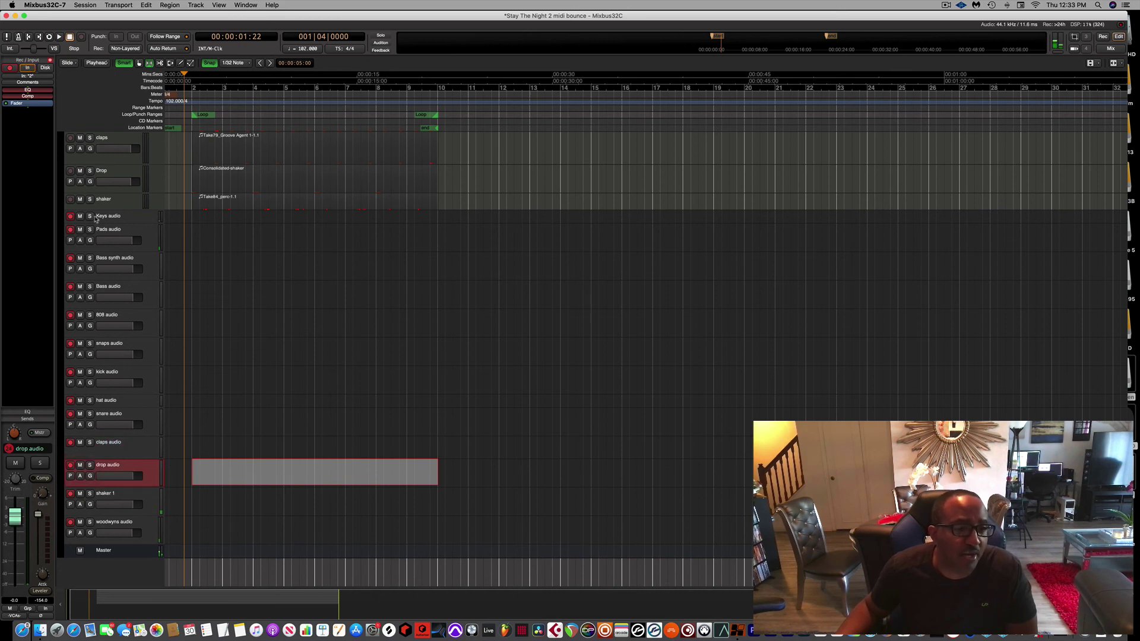
pyautogui.click(27, 67)
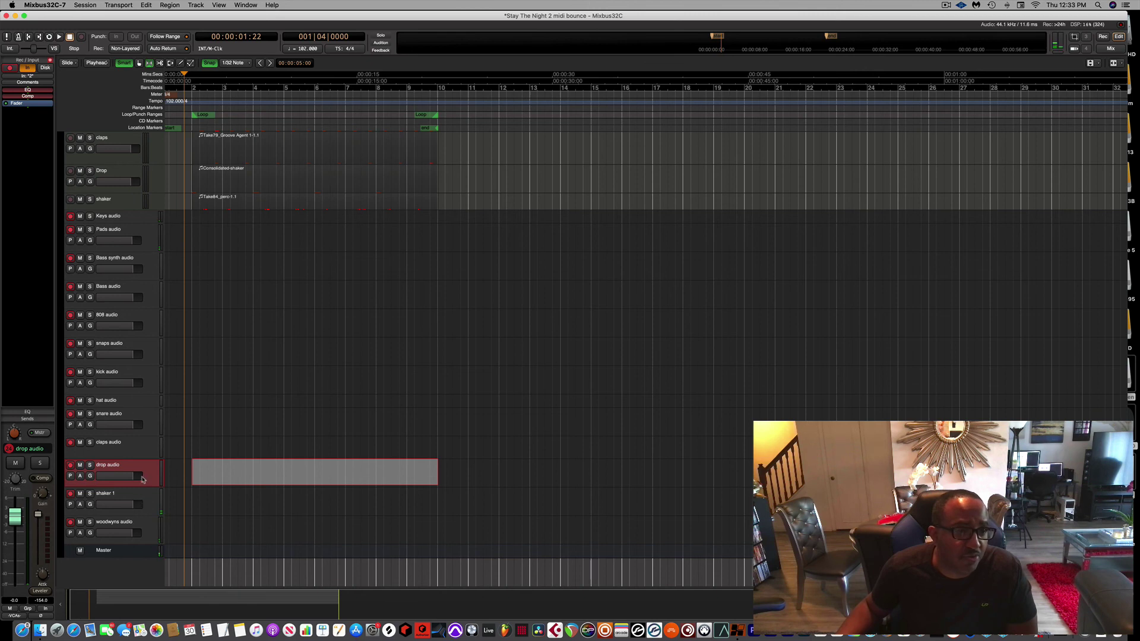
# Enable input monitoring on the shaker 1 and woodwyns audio tracks
pyautogui.click(147, 505)
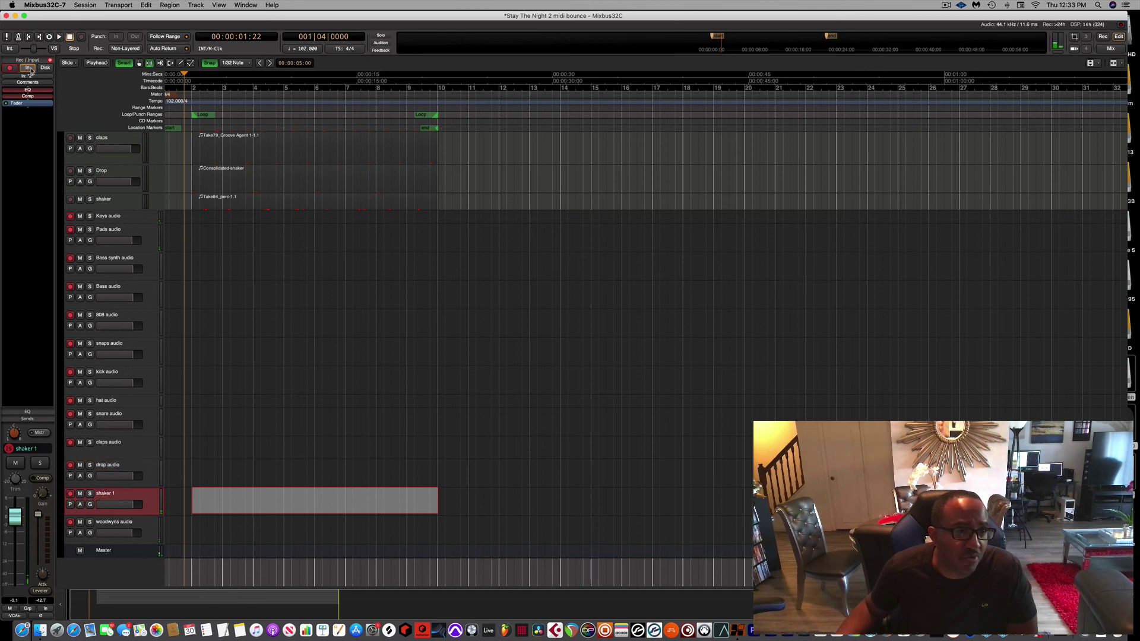
pyautogui.click(148, 527)
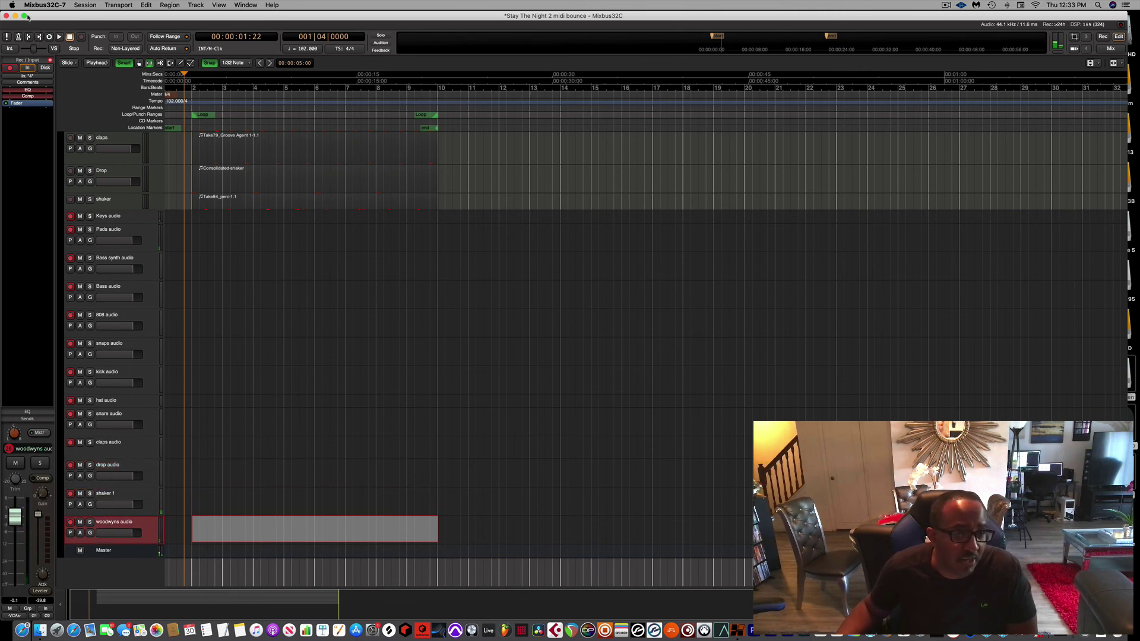
pyautogui.click(28, 68)
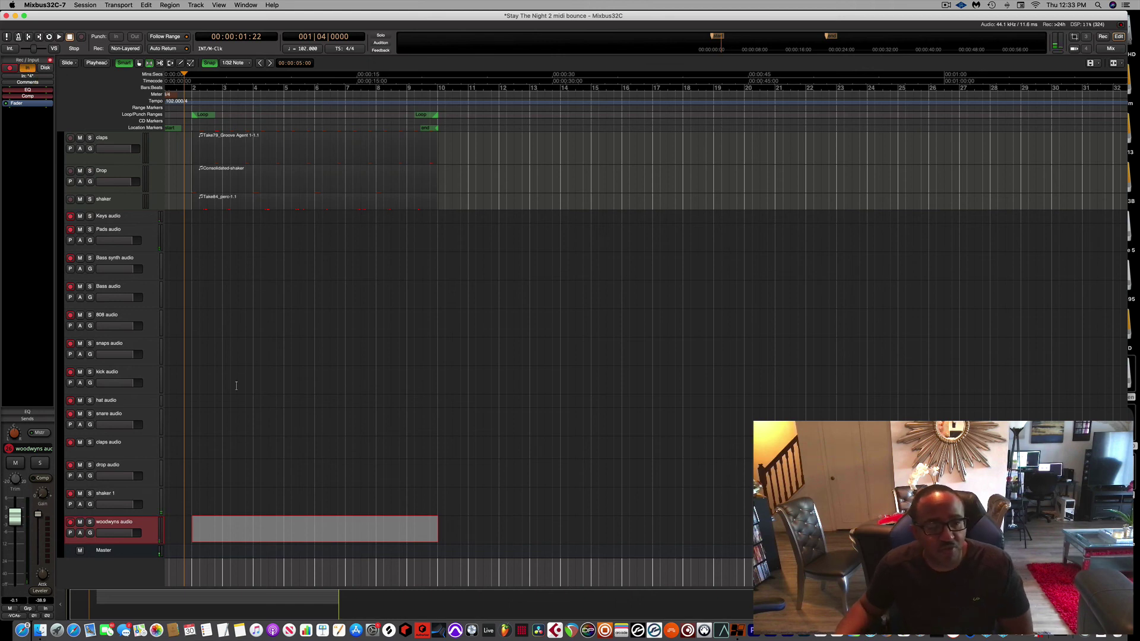
# Record all armed audio tracks from the session start to about bar 11
pyautogui.scroll(-1, 214, 350)
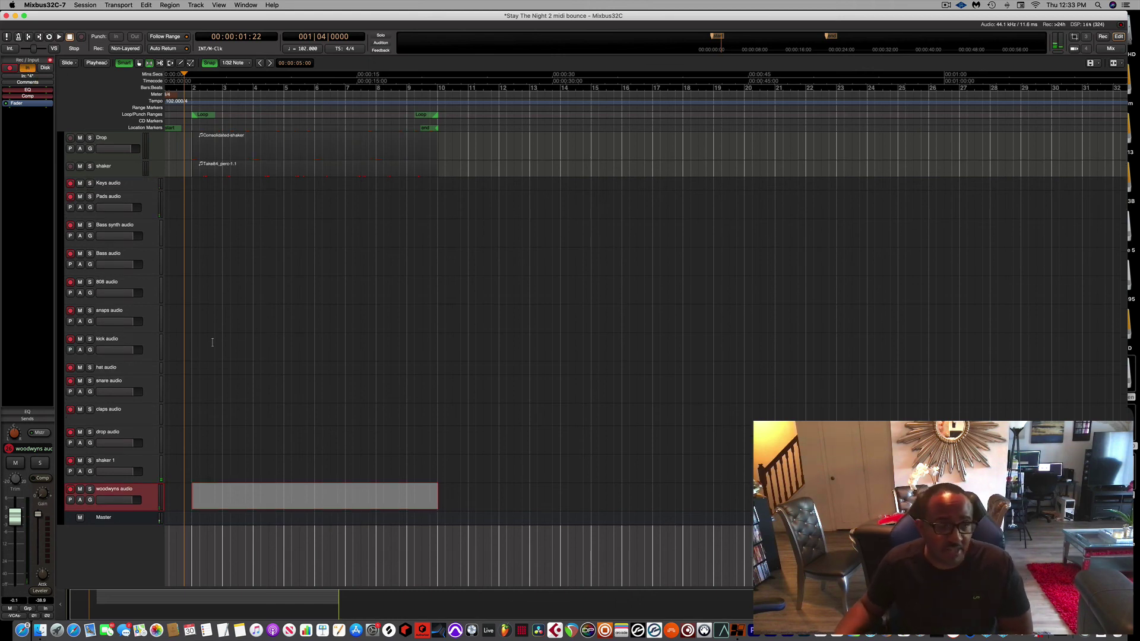
pyautogui.scroll(3, 212, 343)
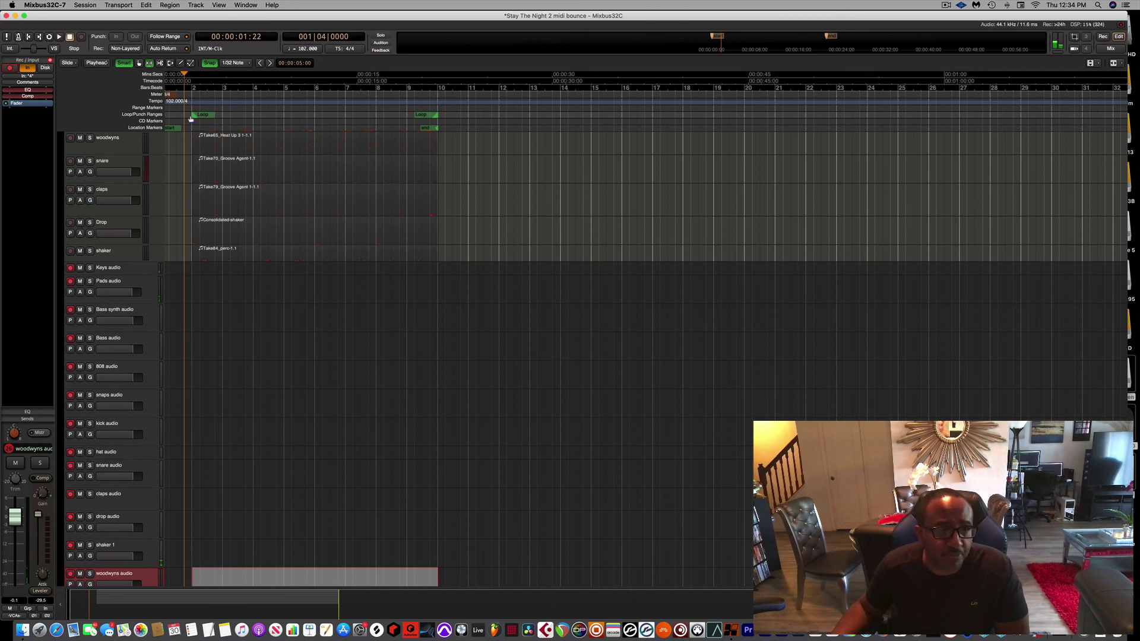
pyautogui.click(170, 75)
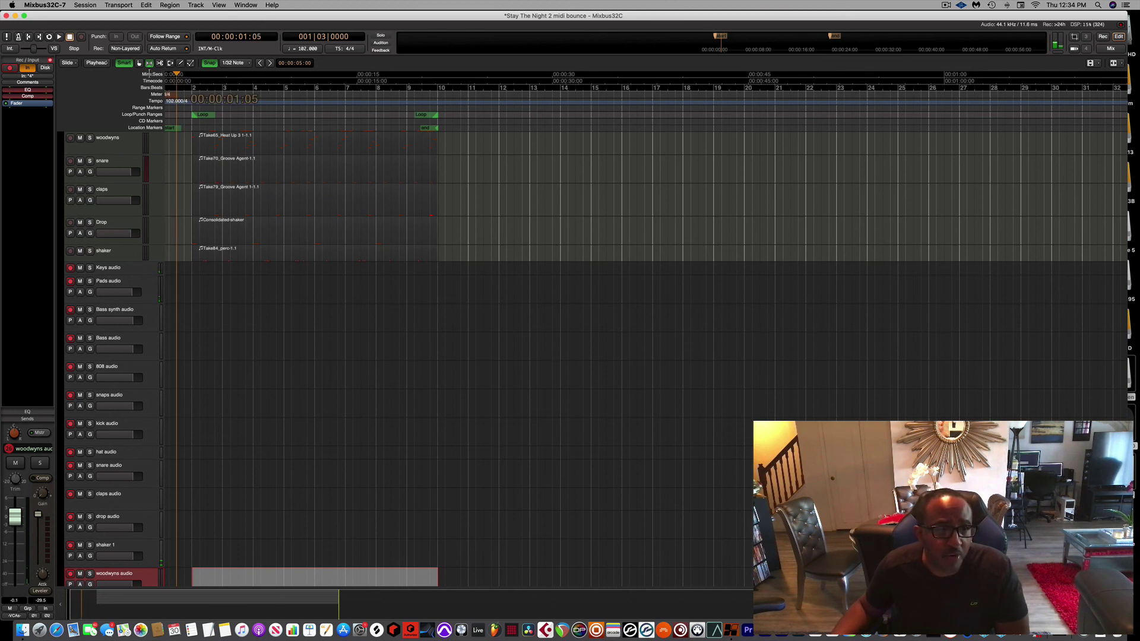
pyautogui.click(81, 36)
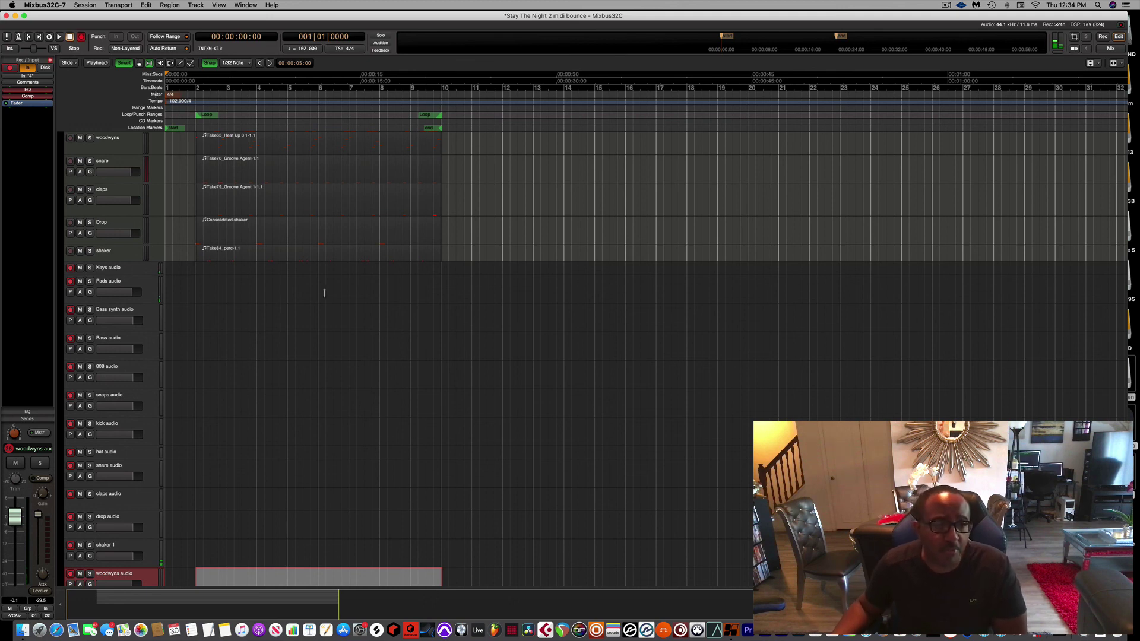
pyautogui.press('space')
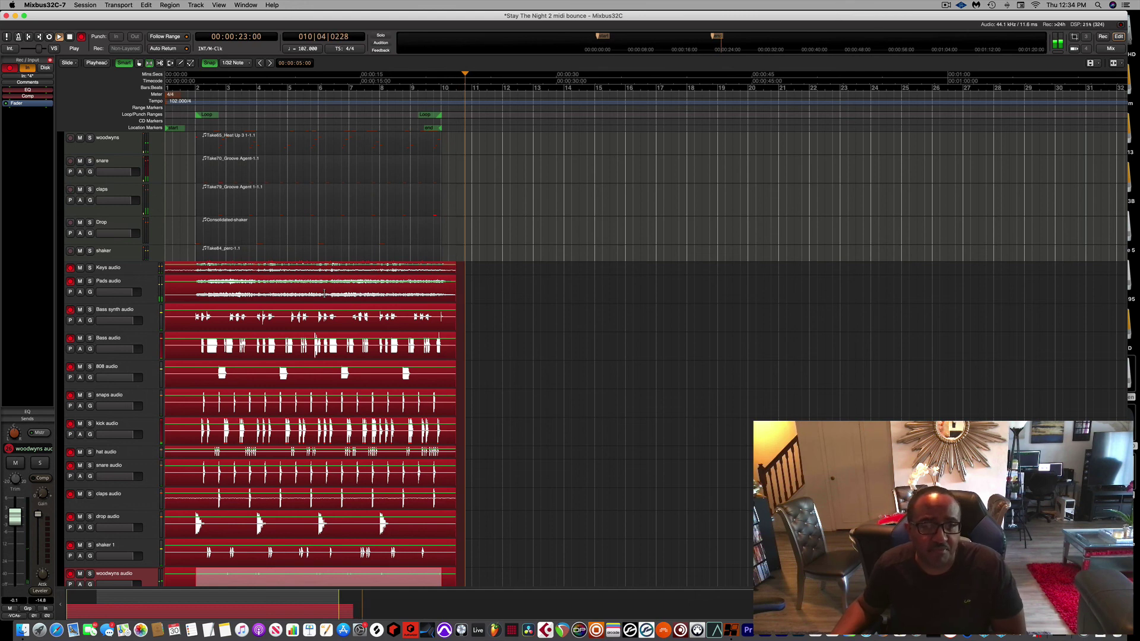
pyautogui.press('space')
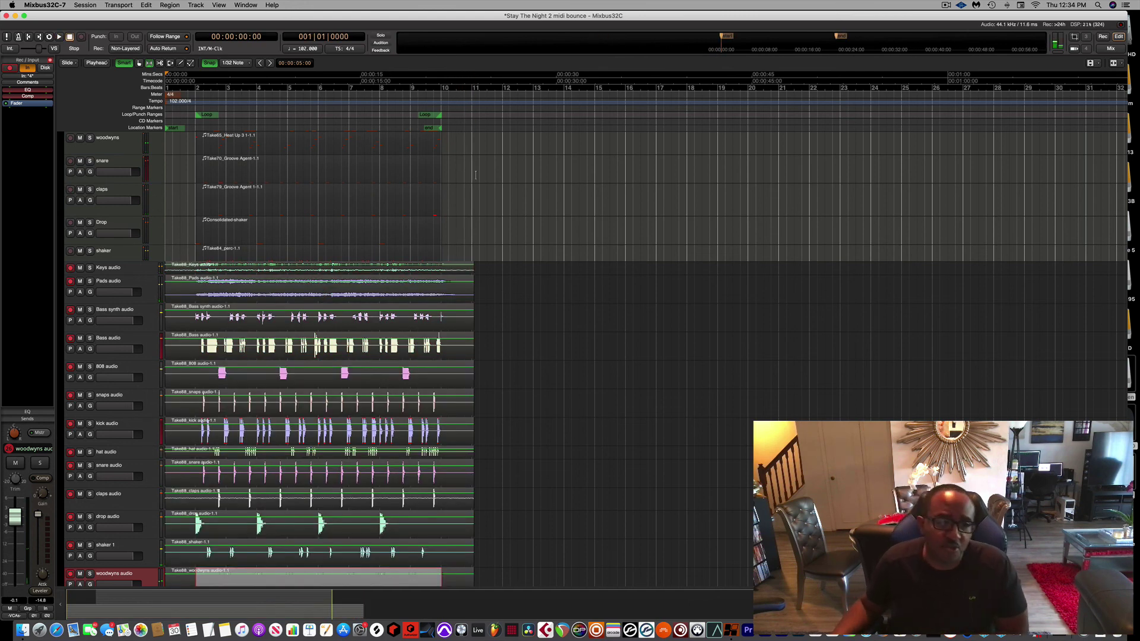
# Review the recorded regions on all audio tracks and clear the time range selection
pyautogui.scroll(-10, 626, 346)
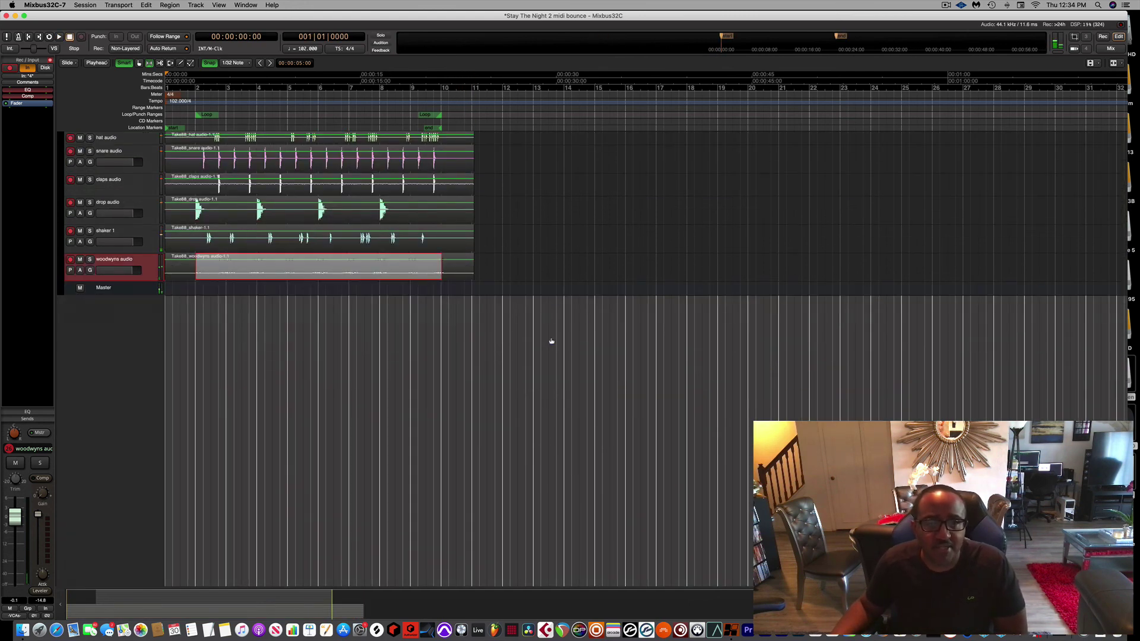
pyautogui.scroll(10, 551, 337)
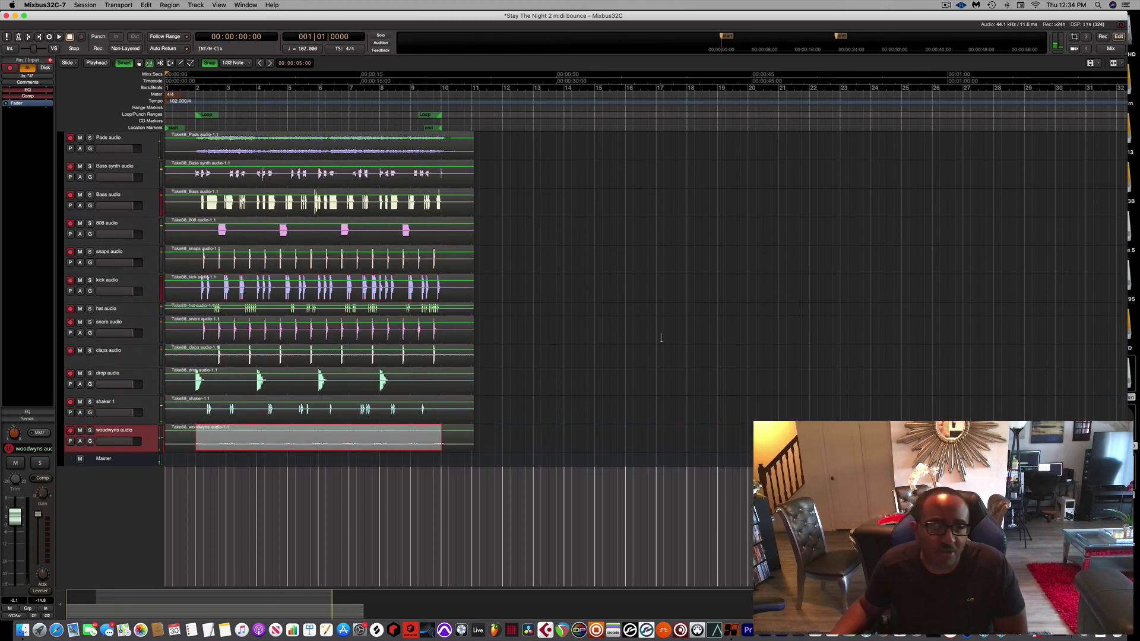
pyautogui.scroll(3, 661, 338)
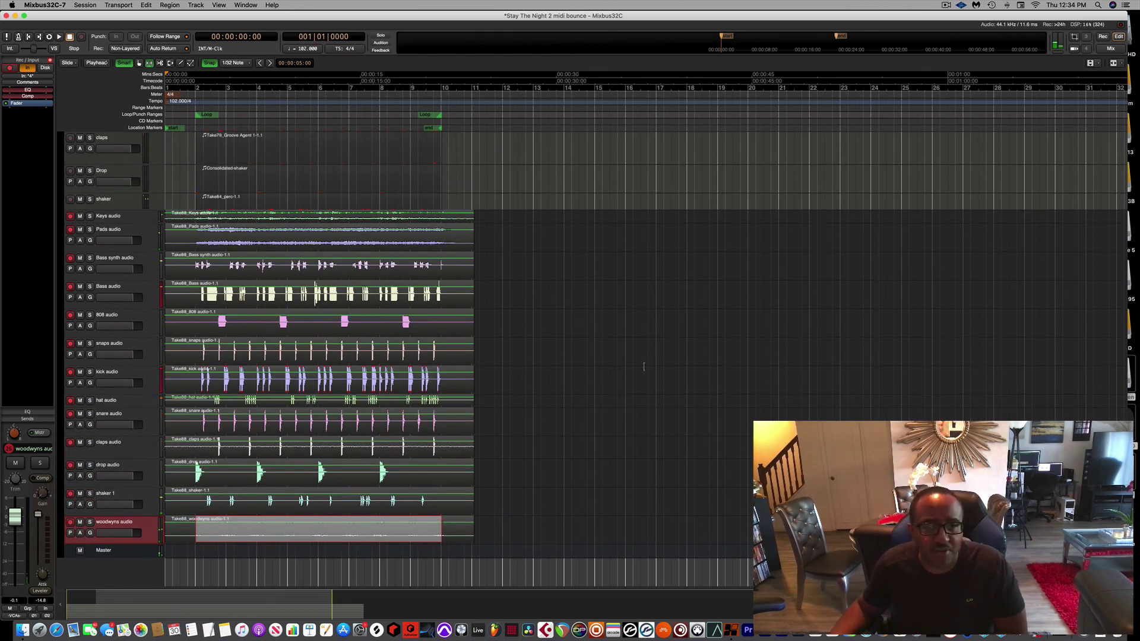
pyautogui.click(535, 447)
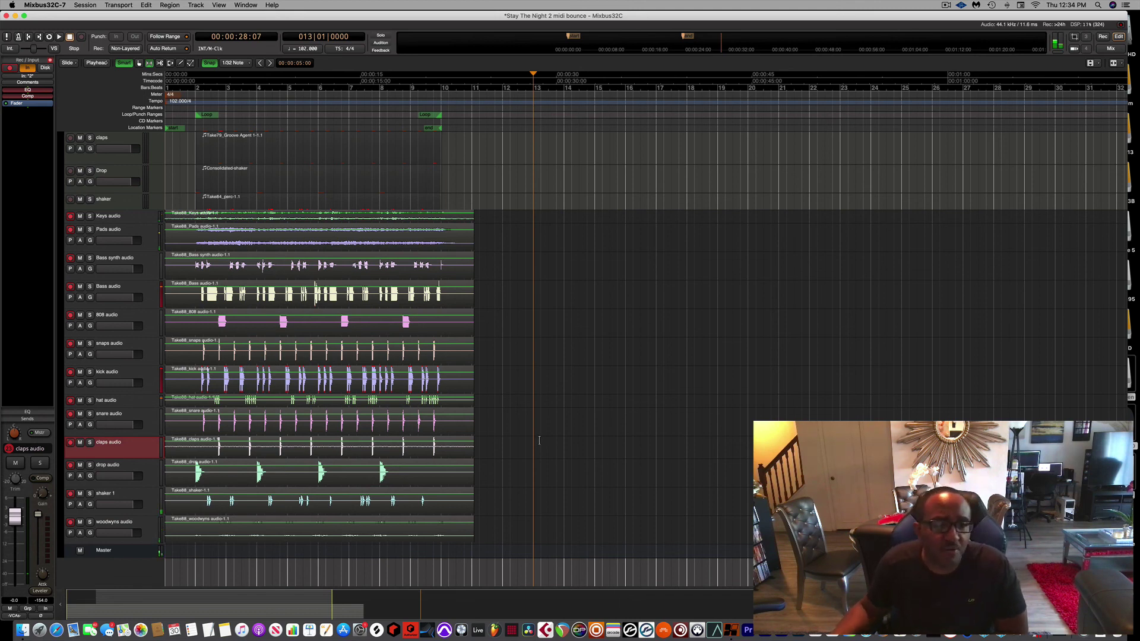